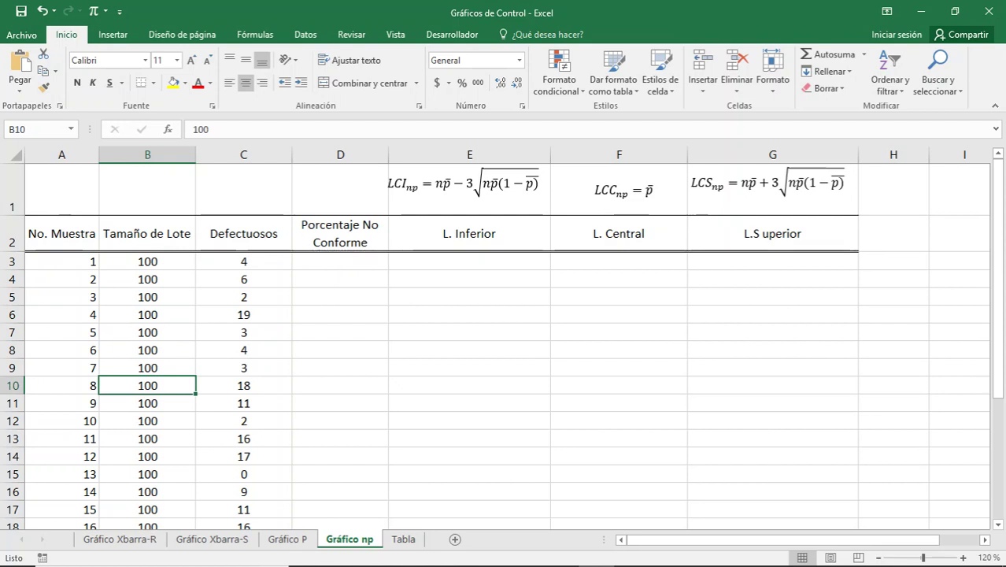
Review the lot sizes in column B and inspect the formula behind the first Defectuosos value in C3.
key(Down)
key(Down)
key(Down)
key(Up)
key(Up)
key(Up)
key(Up)
key(Up)
key(Up)
key(Up)
key(Up)
key(Up)
key(Up)
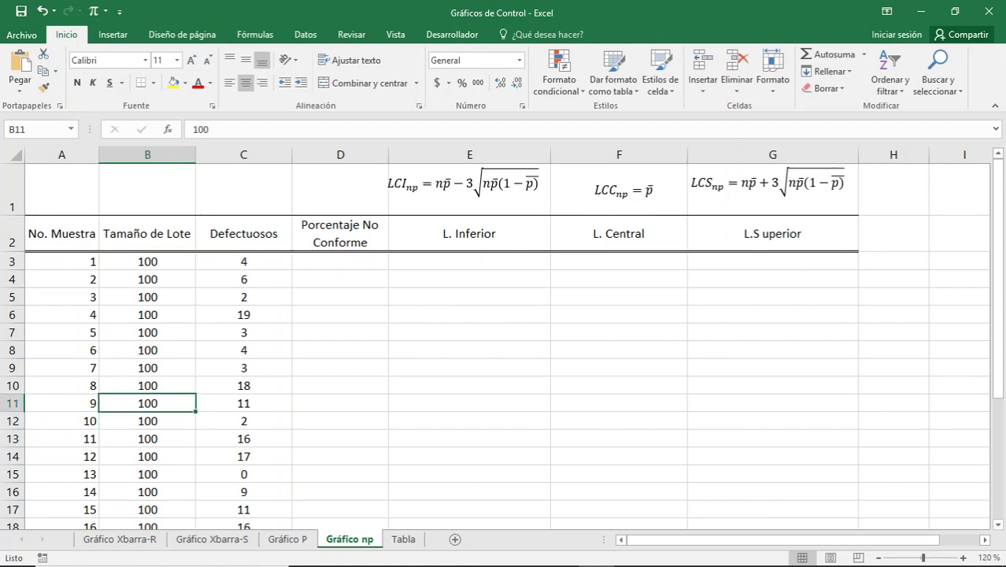
key(Right)
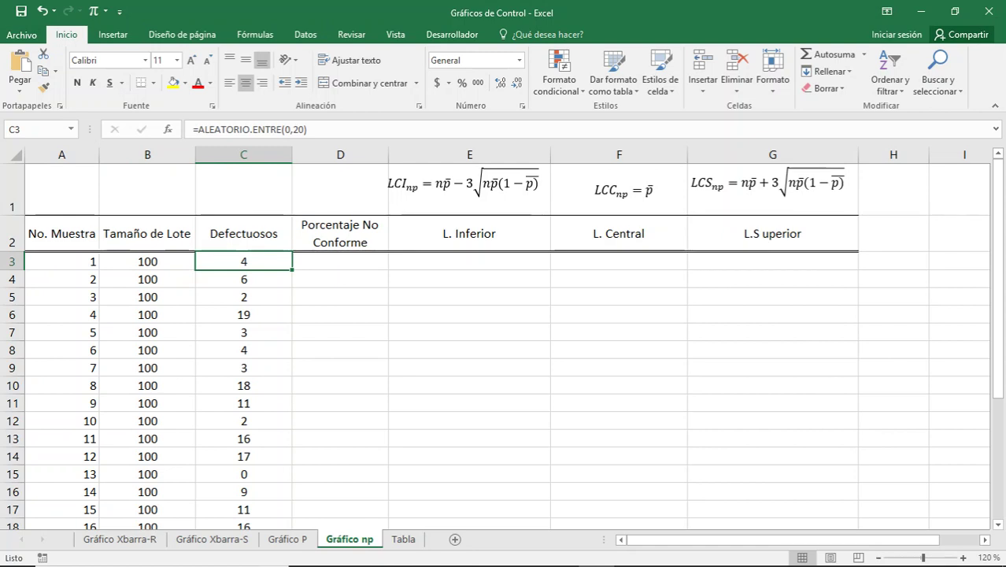
key(F2)
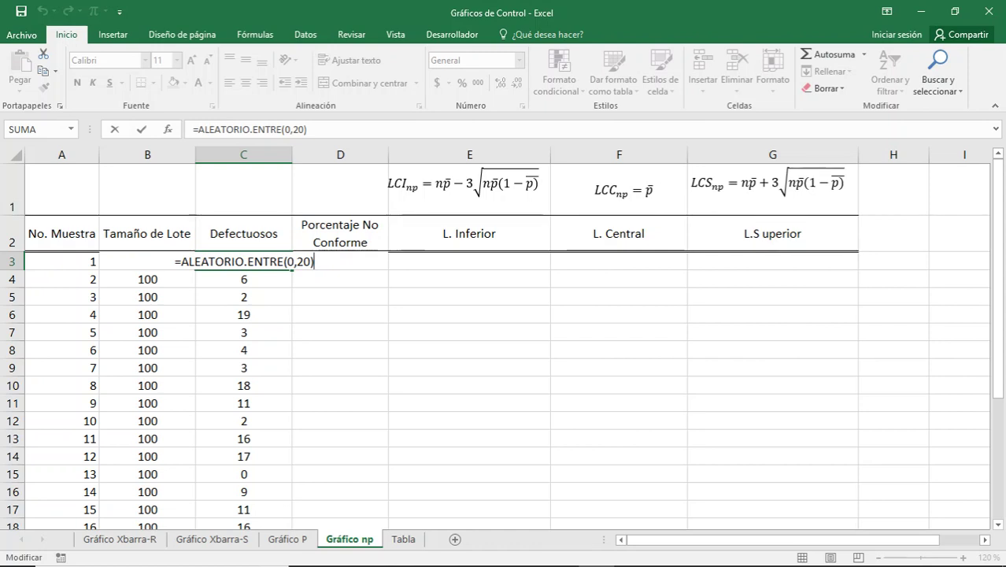
key(ctrl+Return)
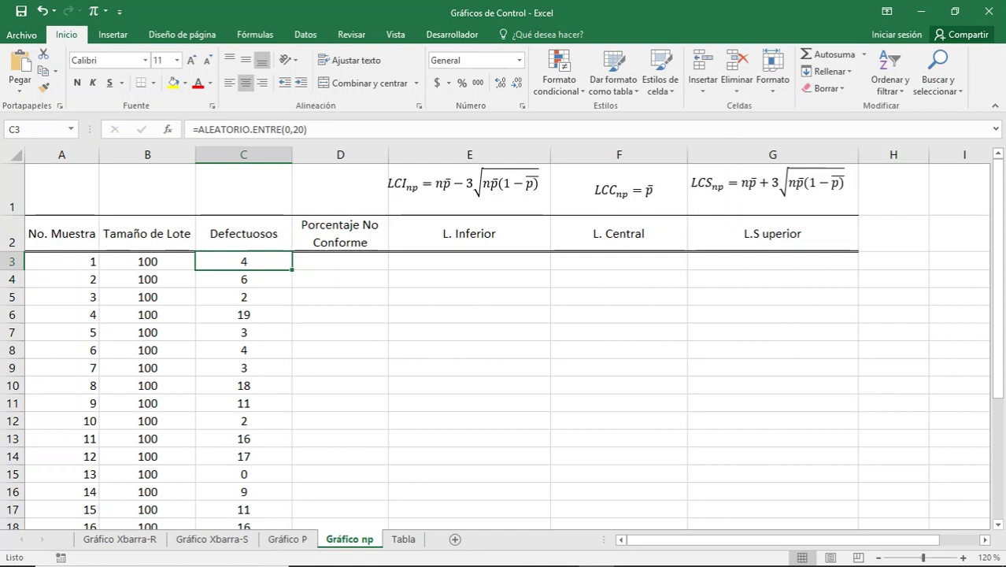
Calculate the first sample's Porcentaje No Conforme in D3 with the formula =C3/B3.
click(340, 261)
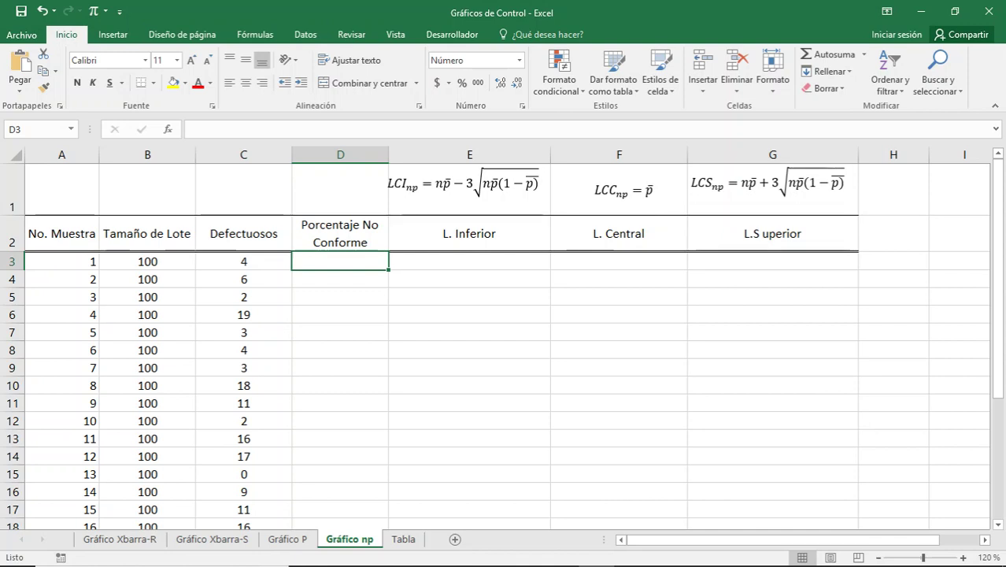
text(=)
click(243, 261)
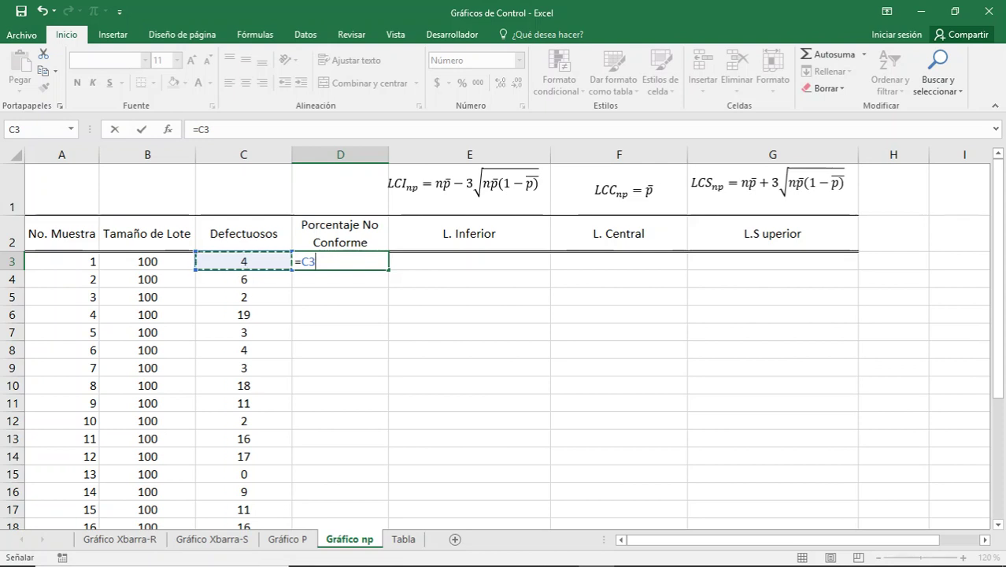
text(/)
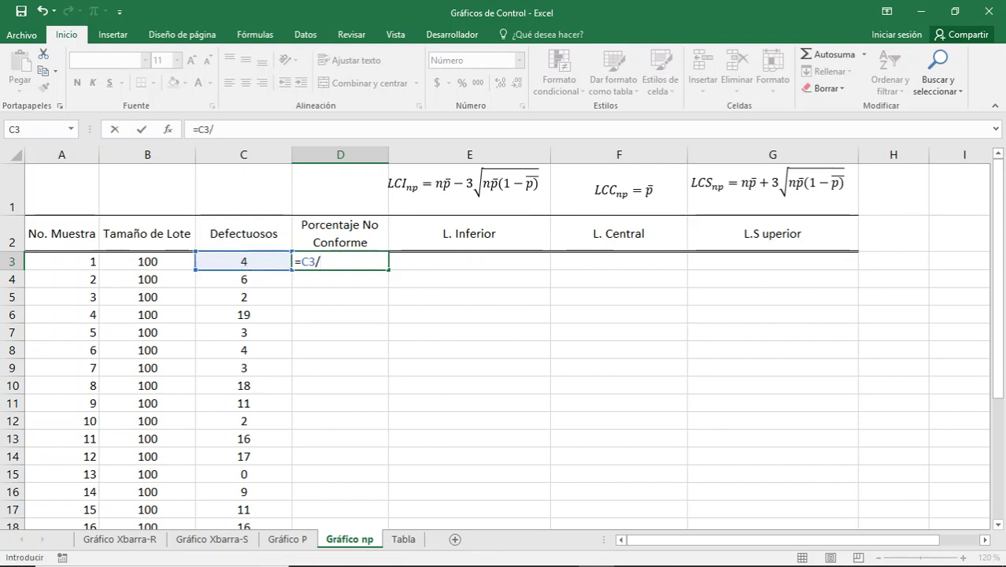
click(147, 261)
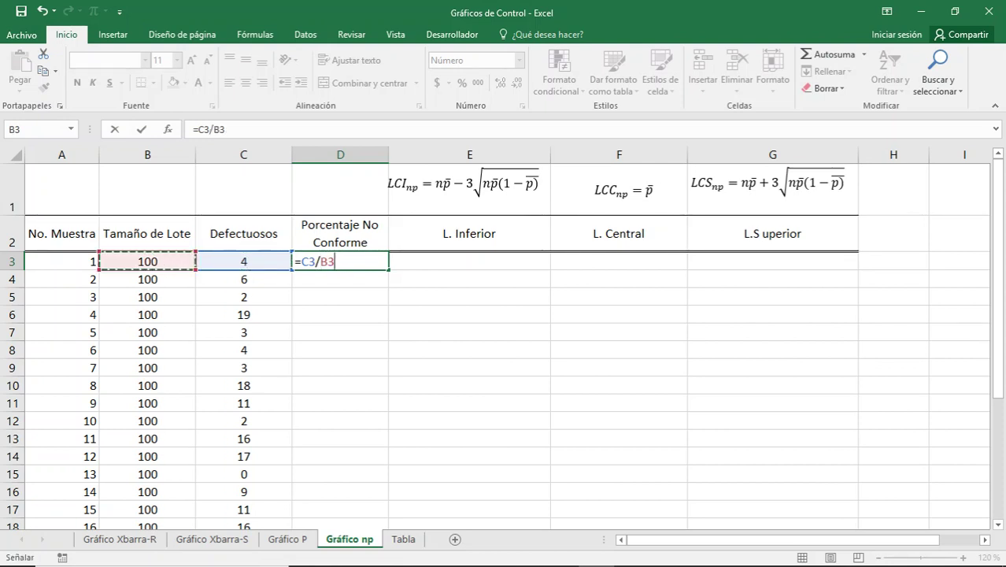
key(ctrl+Return)
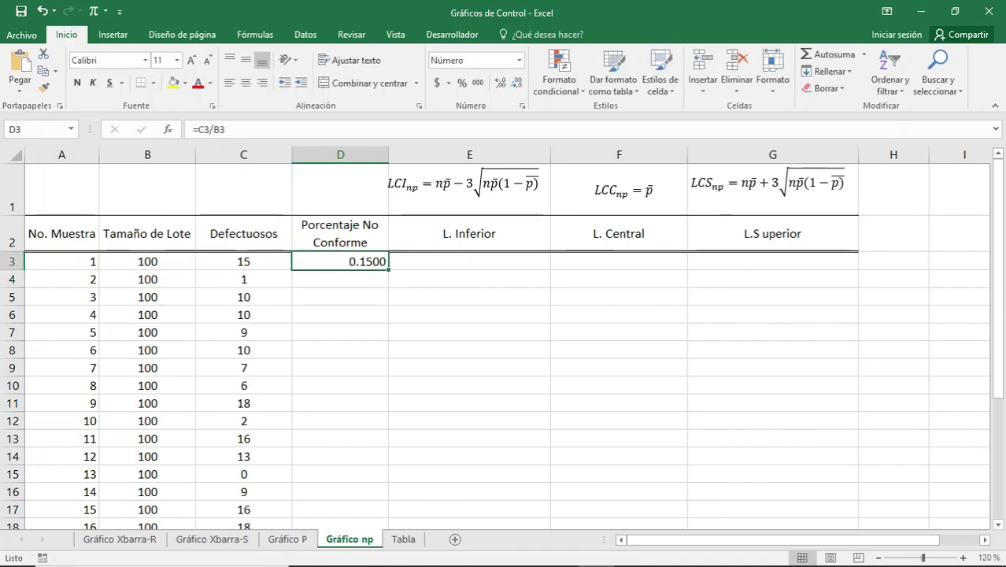
Fill the D3 formula down the Porcentaje No Conforme column through row 26 and check the copied formulas.
drag(388, 269, 384, 480)
click(501, 82)
scroll(504, 346, up, 3)
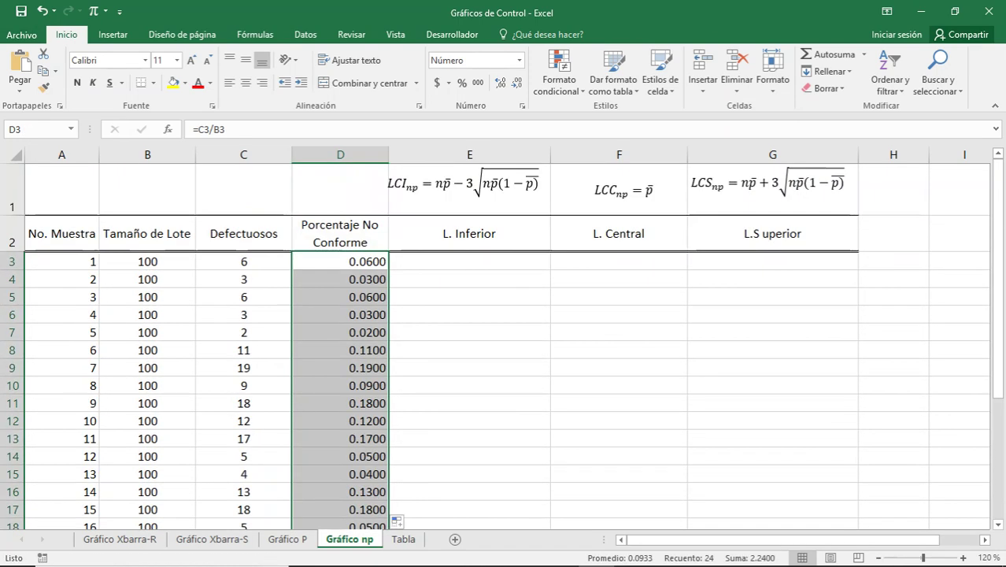
scroll(504, 346, down, 5)
click(340, 332)
scroll(504, 346, up, 5)
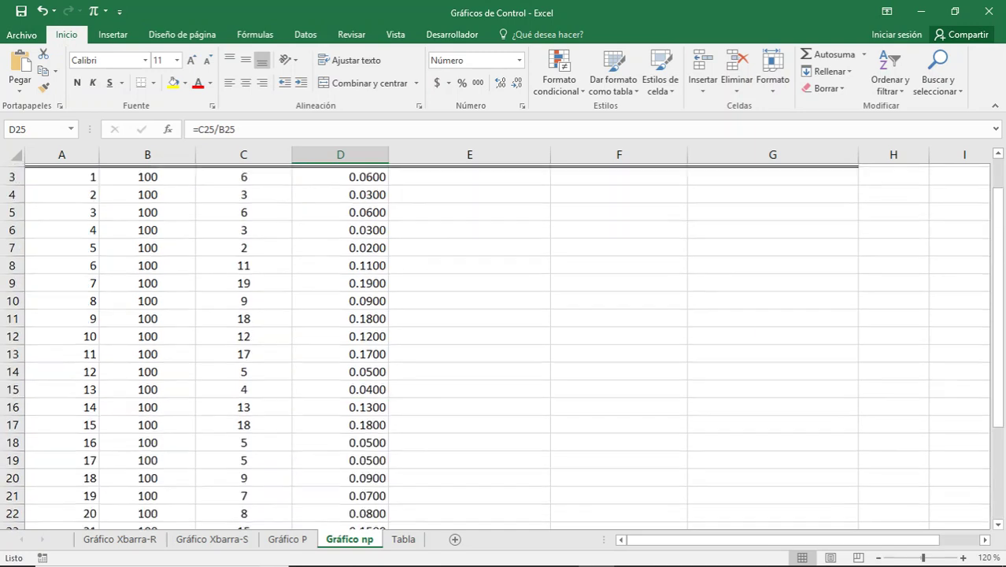
click(243, 261)
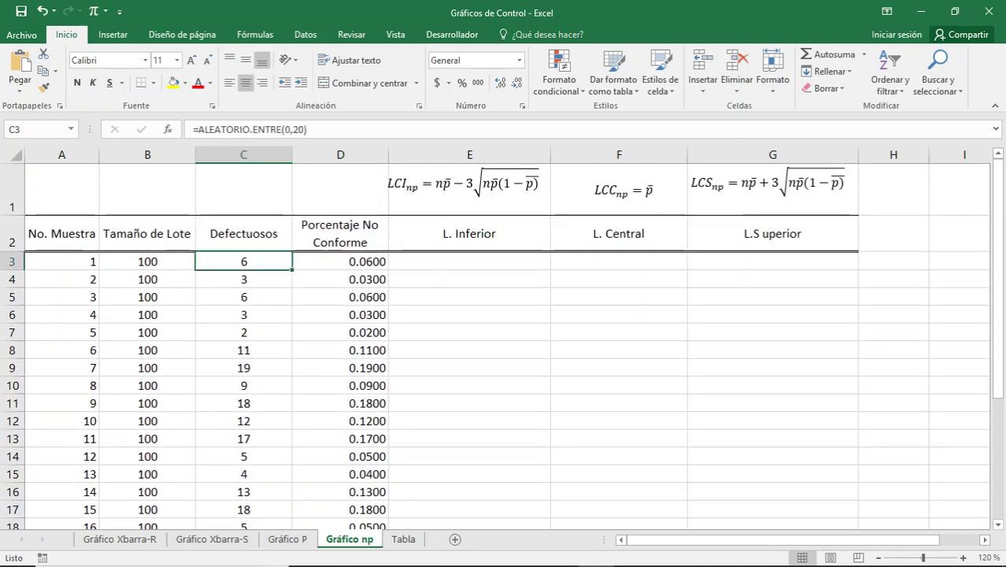
click(340, 261)
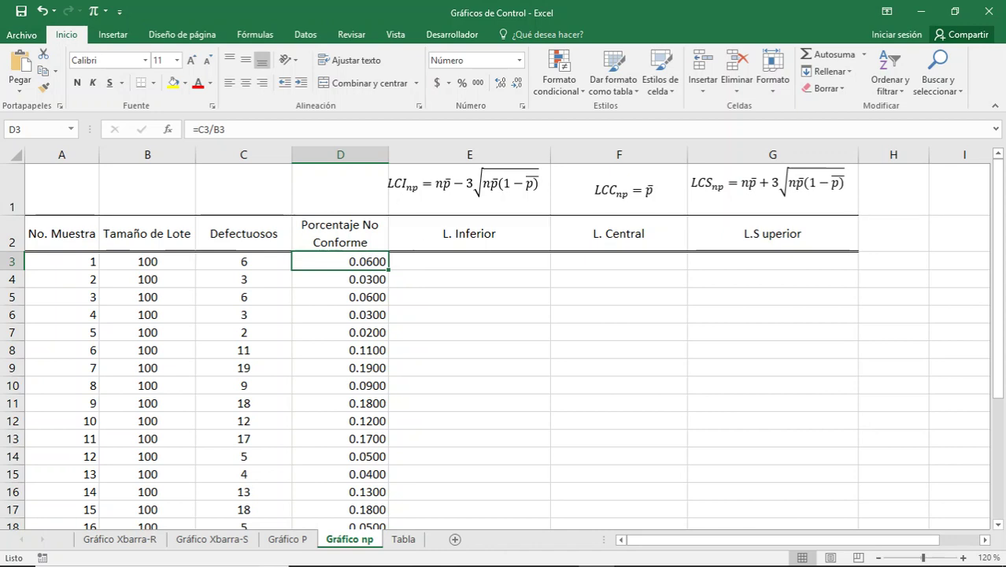
Insert a new blank equation object on the sheet, outside the table's columns.
key(Right)
key(Right)
key(Right)
key(Right)
key(Right)
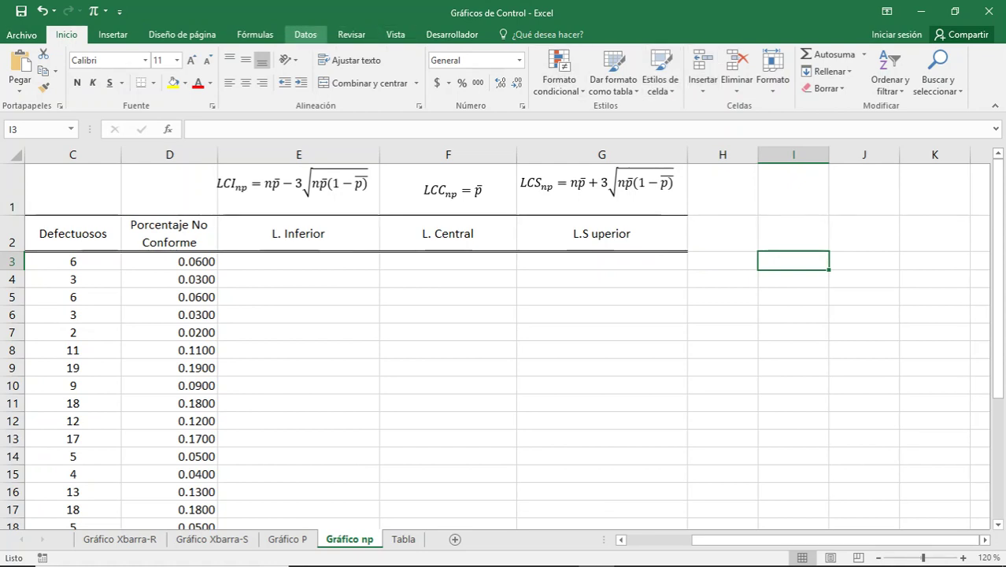
click(113, 35)
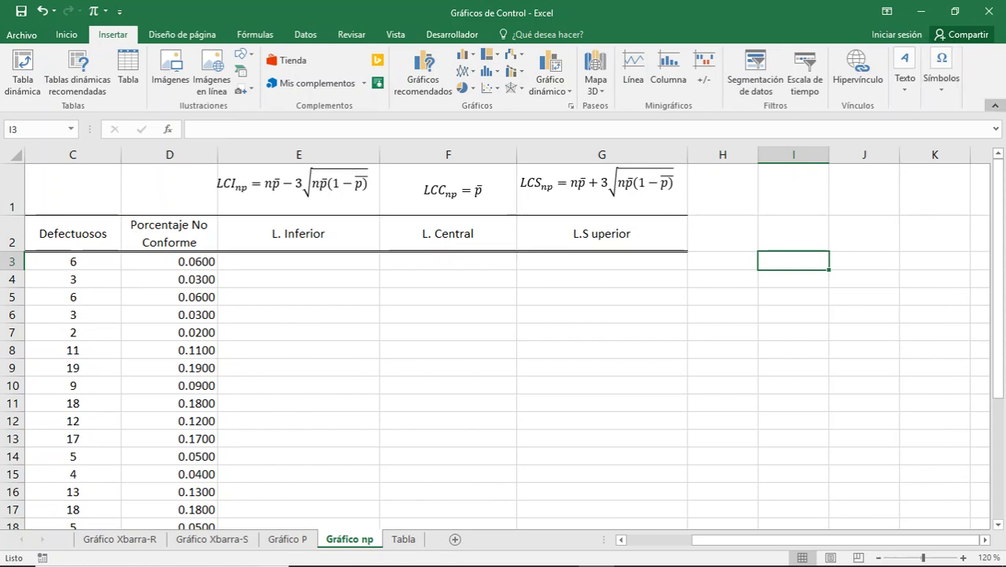
click(942, 79)
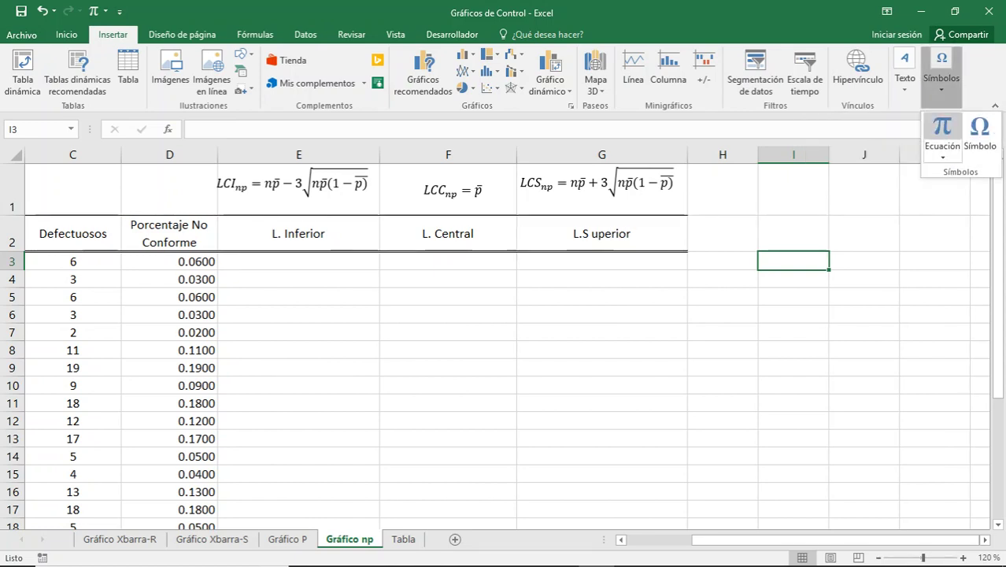
click(941, 133)
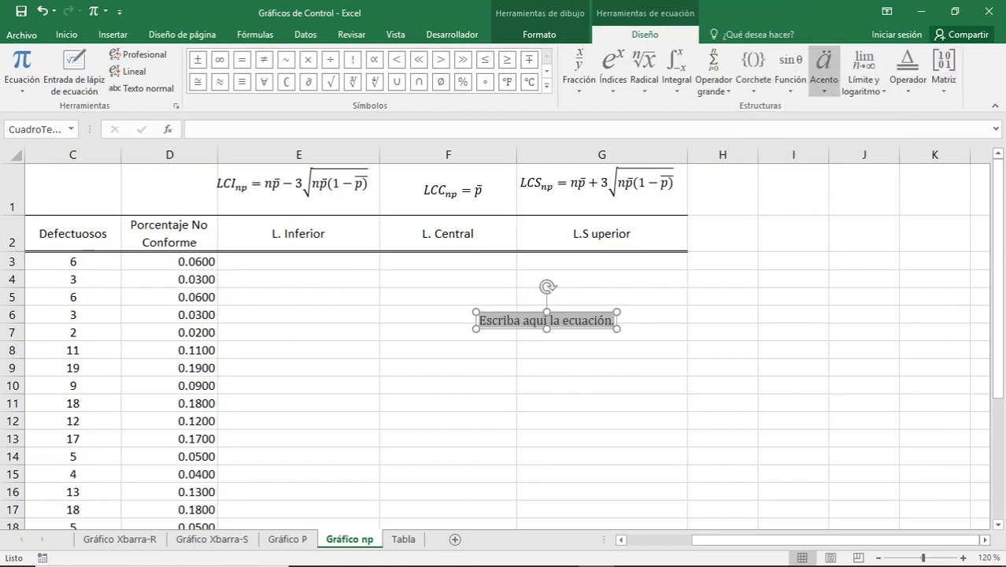
Write "p =" with an overbar in the new equation and move the equation to cell I3.
click(824, 70)
click(872, 262)
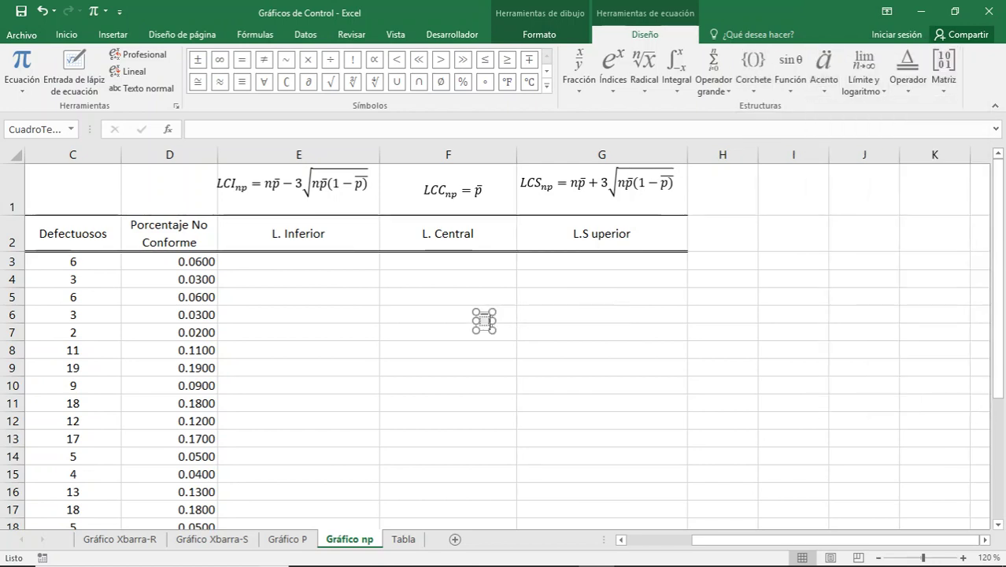
text(p̄)
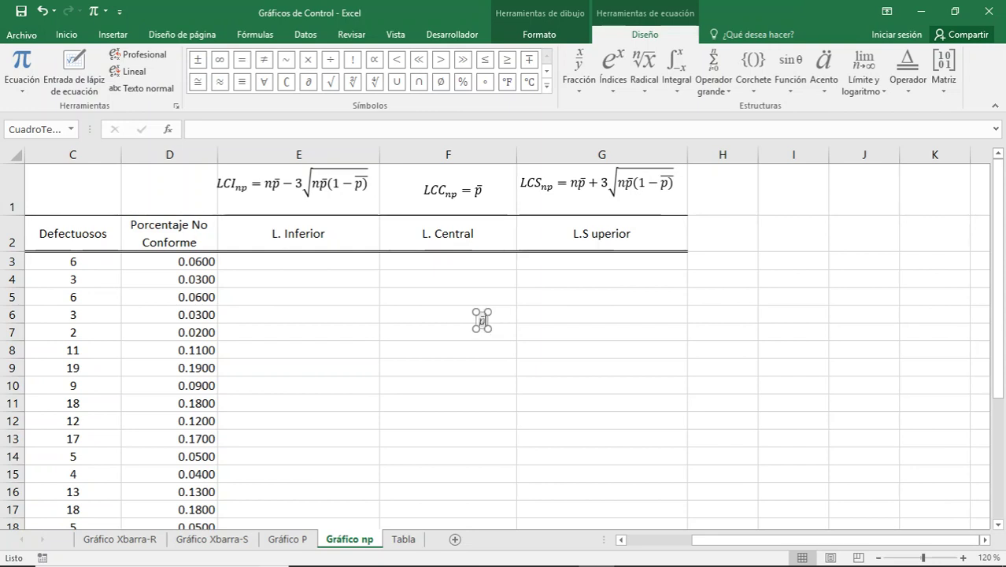
key(Right)
text(=)
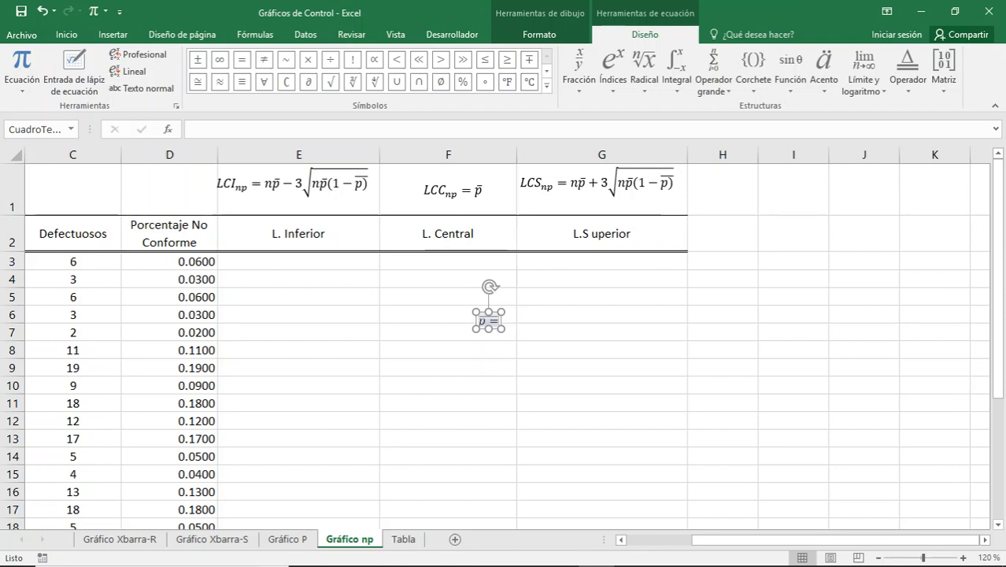
drag(495, 312, 803, 261)
Begin a formula in J3 with an equals sign, and correct the adjacent equation so the bar covers only the p.
click(864, 260)
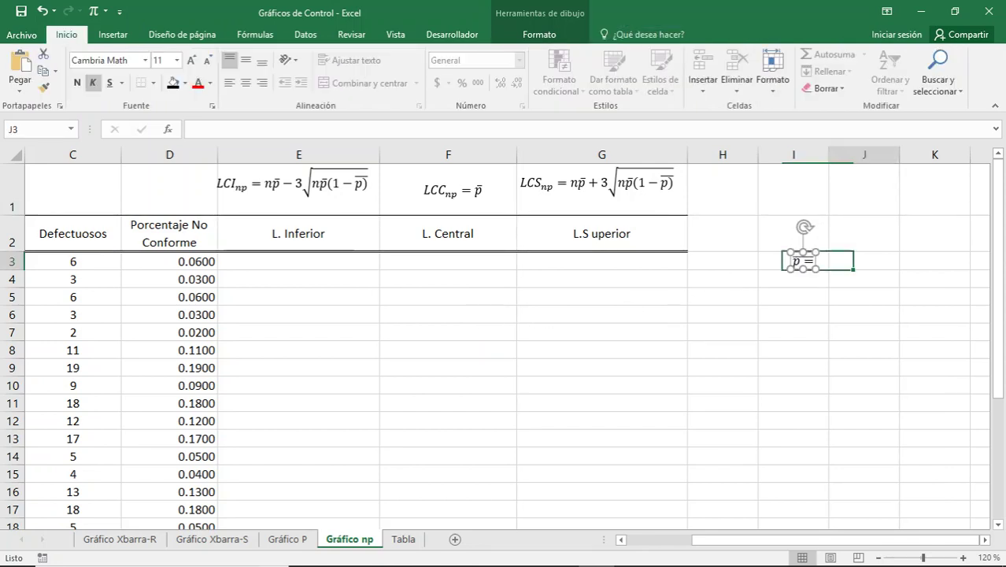
text(=)
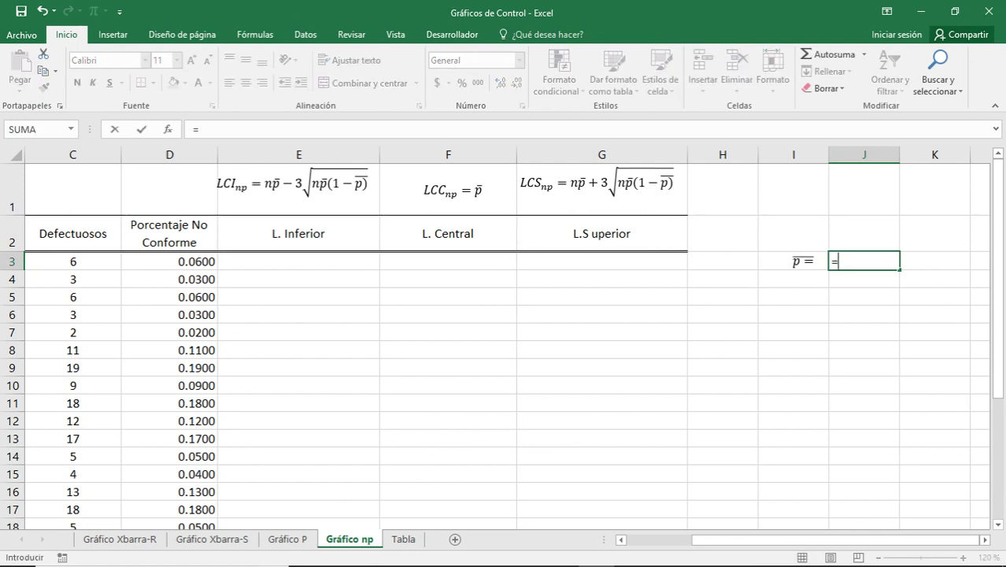
click(802, 261)
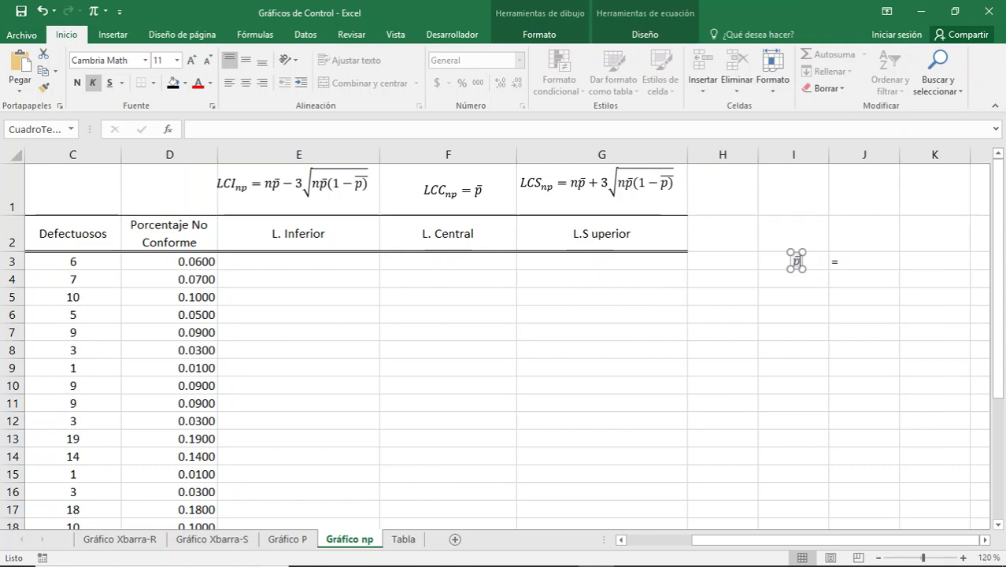
click(864, 261)
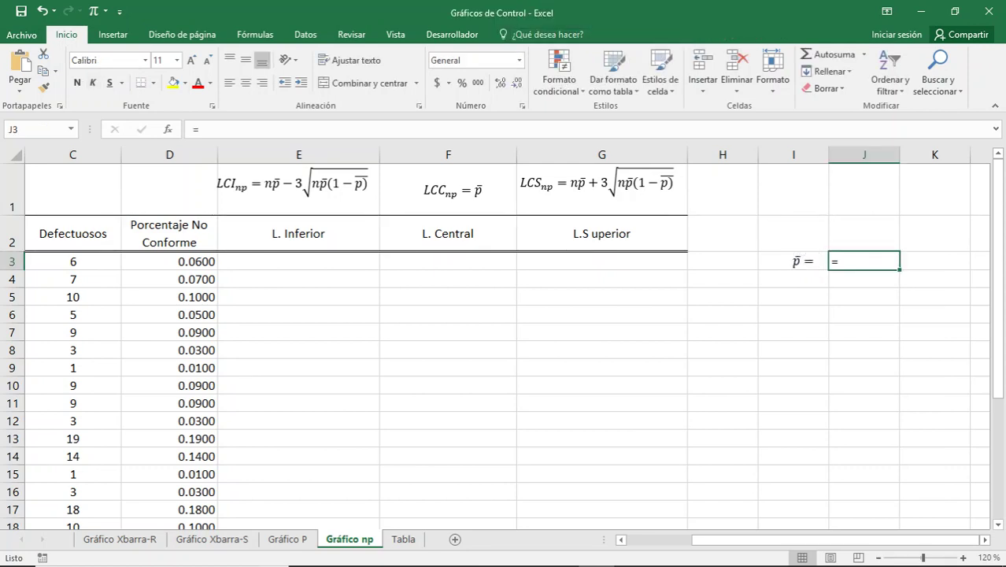
Complete the formula in J3 with PROMEDIO to average the Porcentaje No Conforme values in D3:D26.
double_click(864, 261)
text(prome)
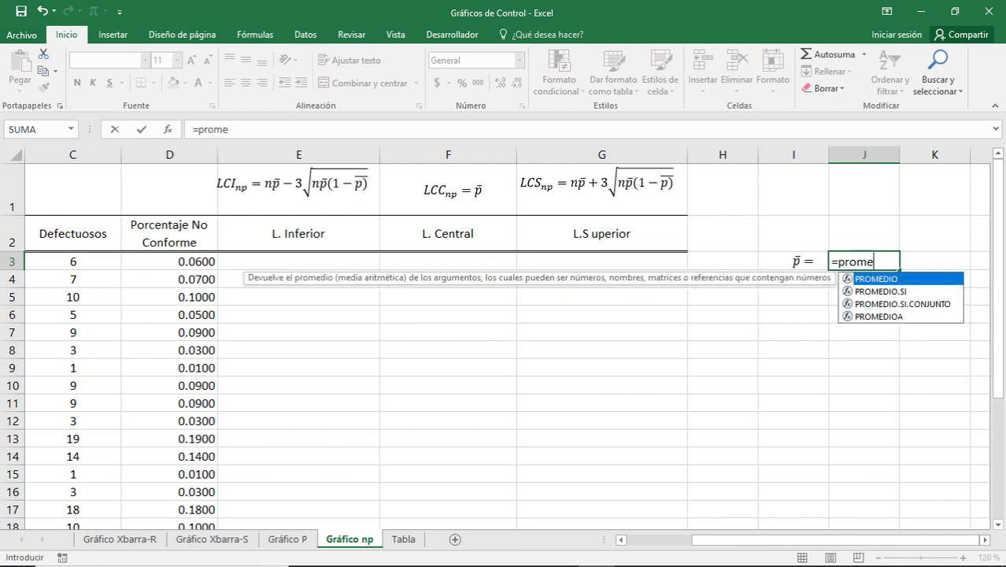
text(dio()
key(Left)
key(Left)
key(Left)
key(Left)
key(Left)
key(Left)
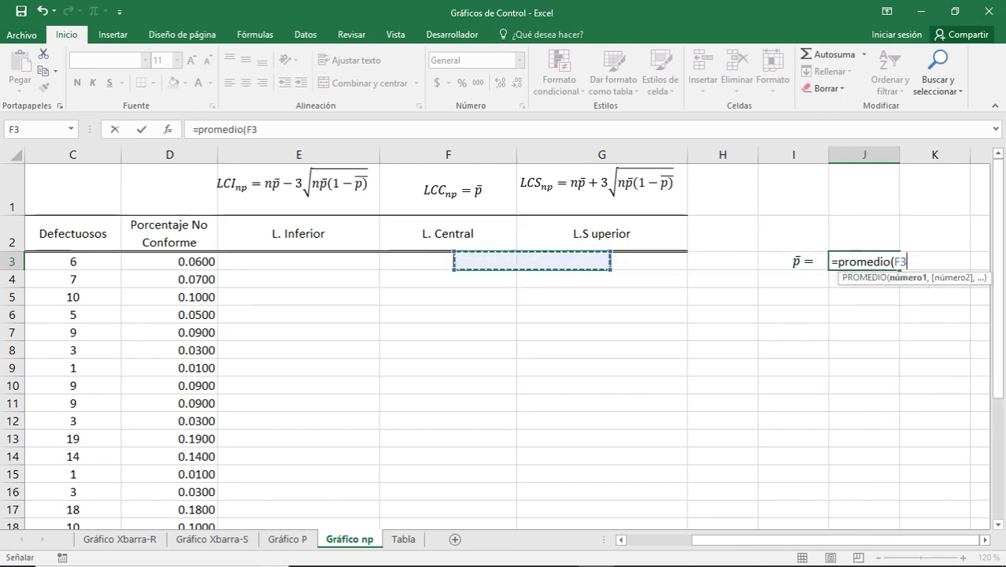
key(ctrl+shift+Down)
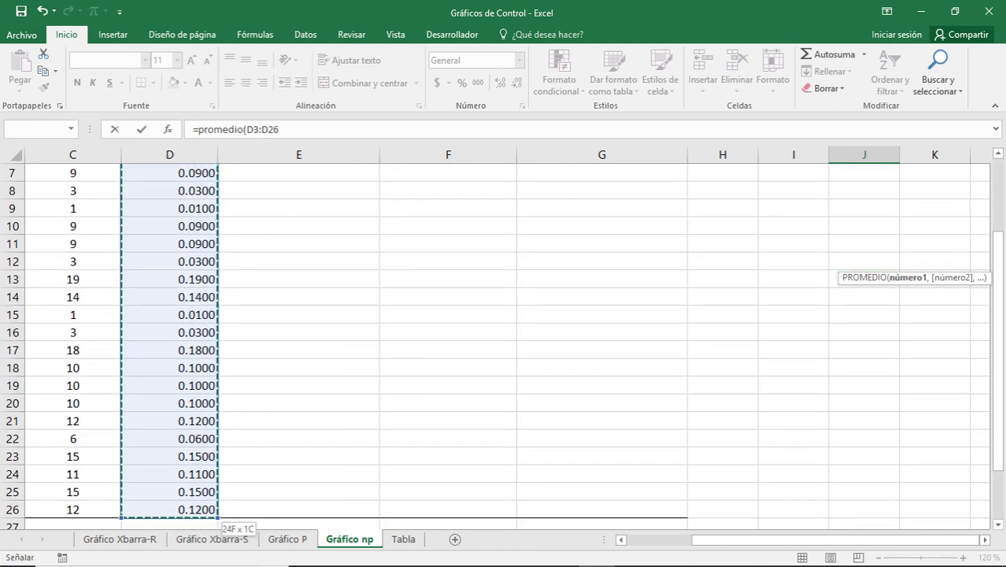
key(Return)
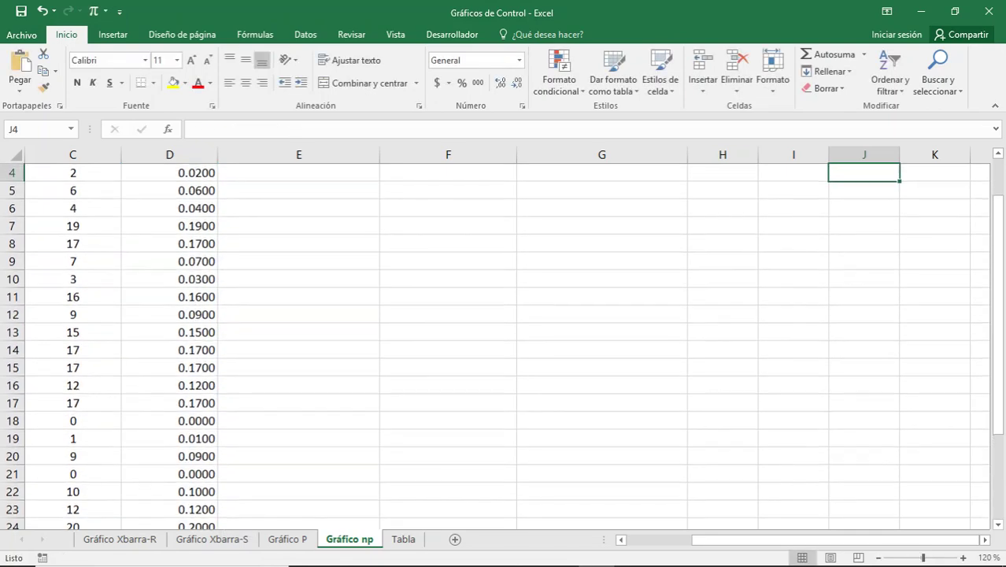
key(Up)
key(Up)
key(Down)
key(Down)
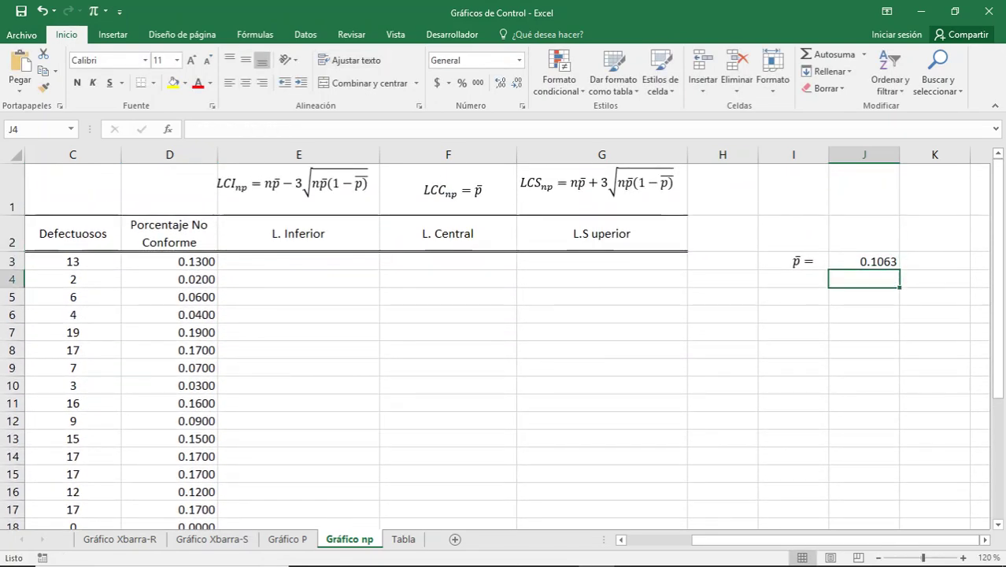
Duplicate the "p̄ =" equation label into cell I4.
key(Left)
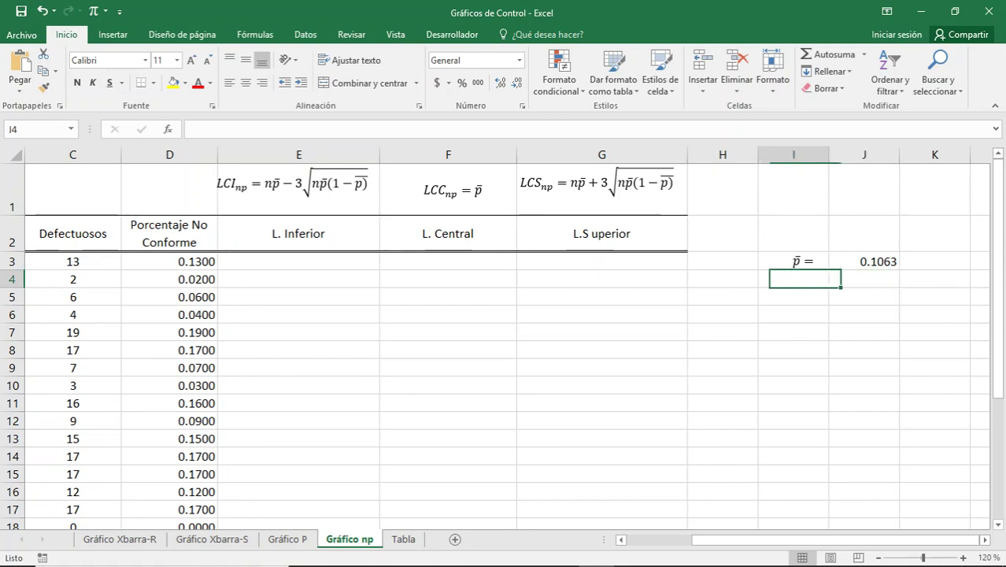
click(803, 262)
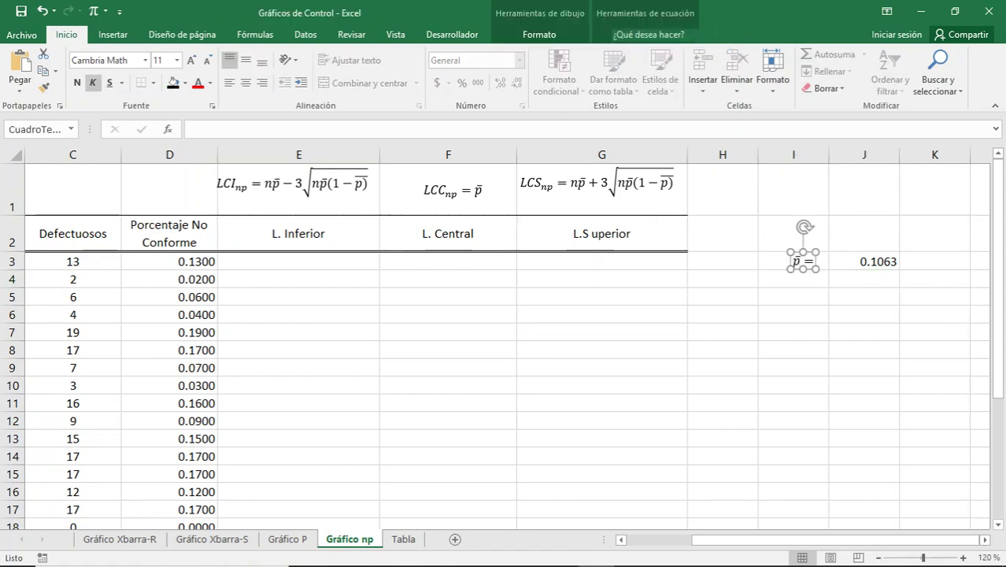
key(Escape)
key(ctrl+c)
key(Escape)
key(ctrl+v)
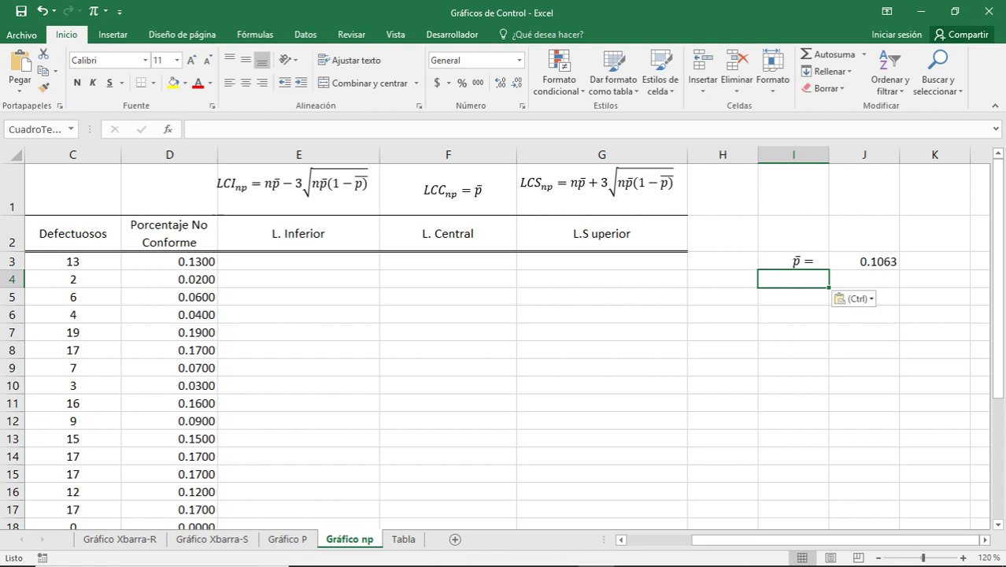
Edit the copied equation in I4 to read "np̄ =".
click(761, 277)
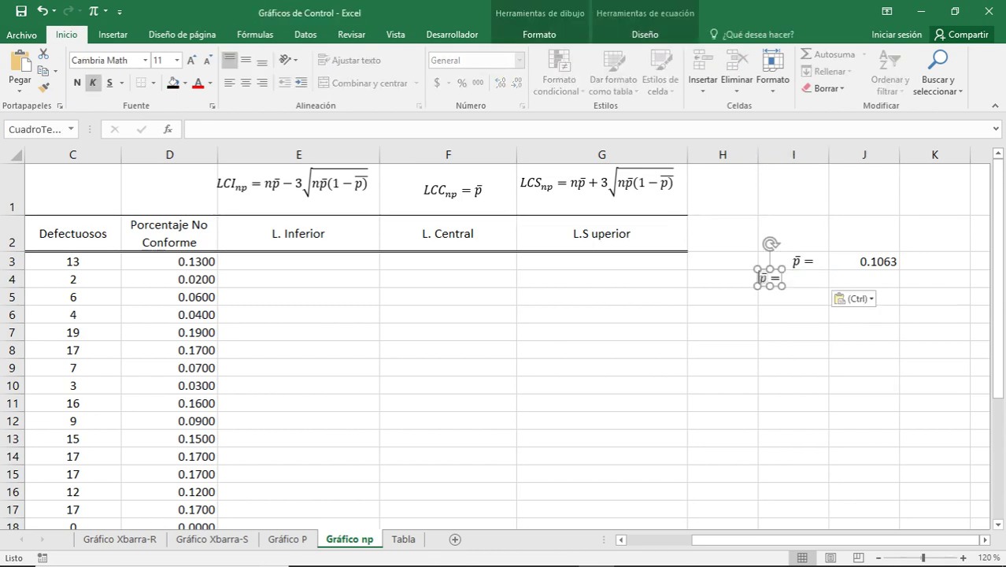
text(n)
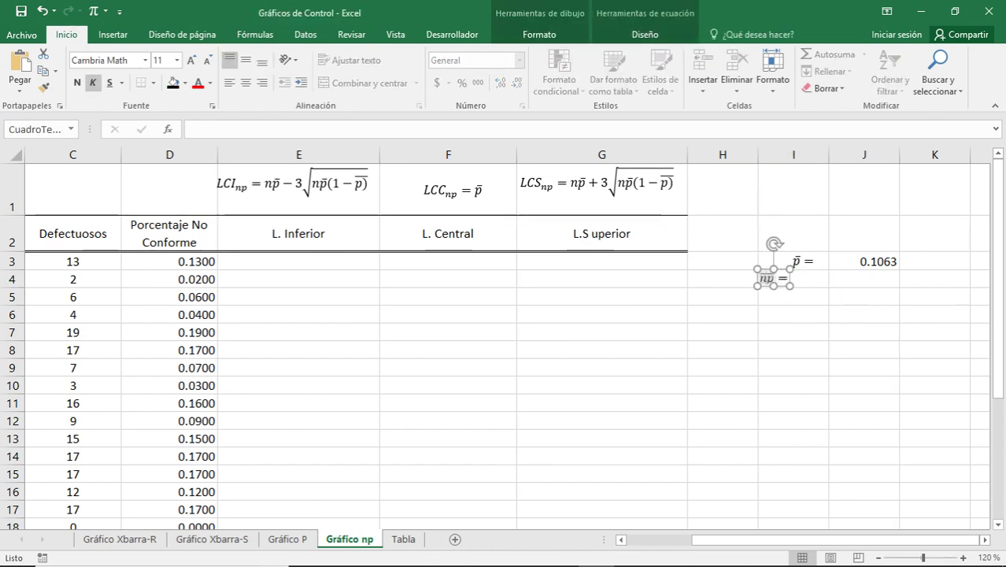
key(Delete)
key(Delete)
text(n)
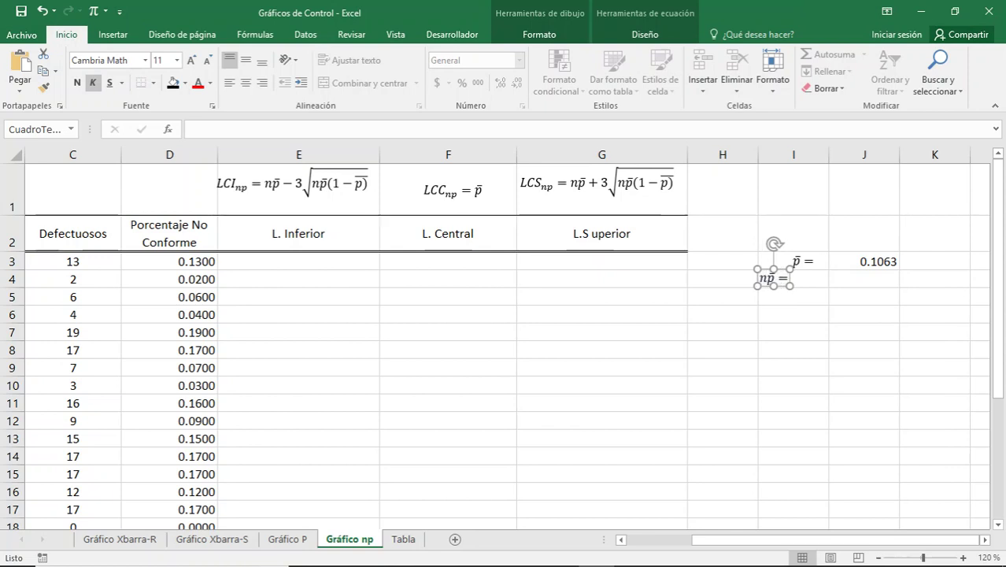
Align the np̄ label within I4 and calculate np̄ in J4 with the formula =100*J3.
drag(766, 270, 794, 273)
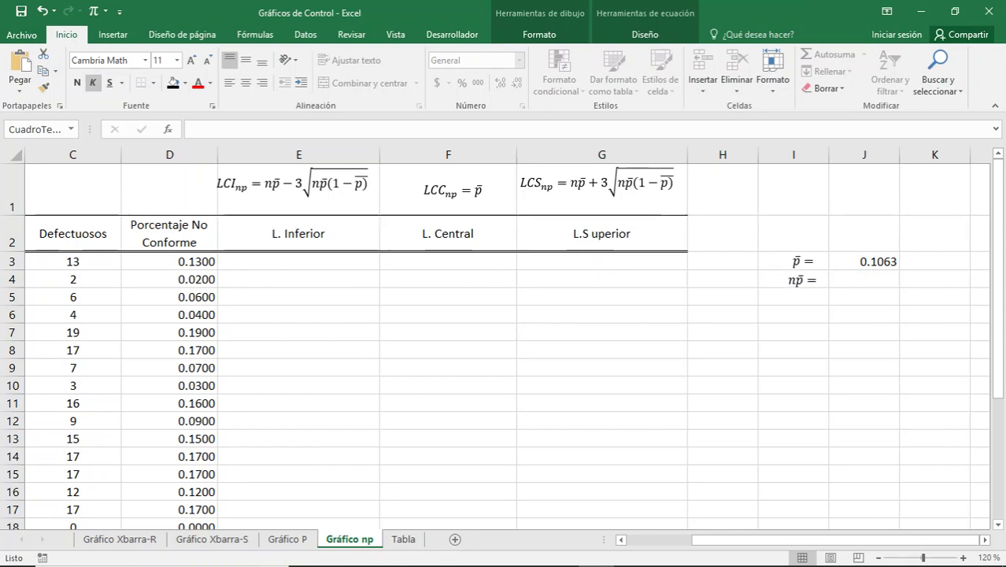
click(864, 279)
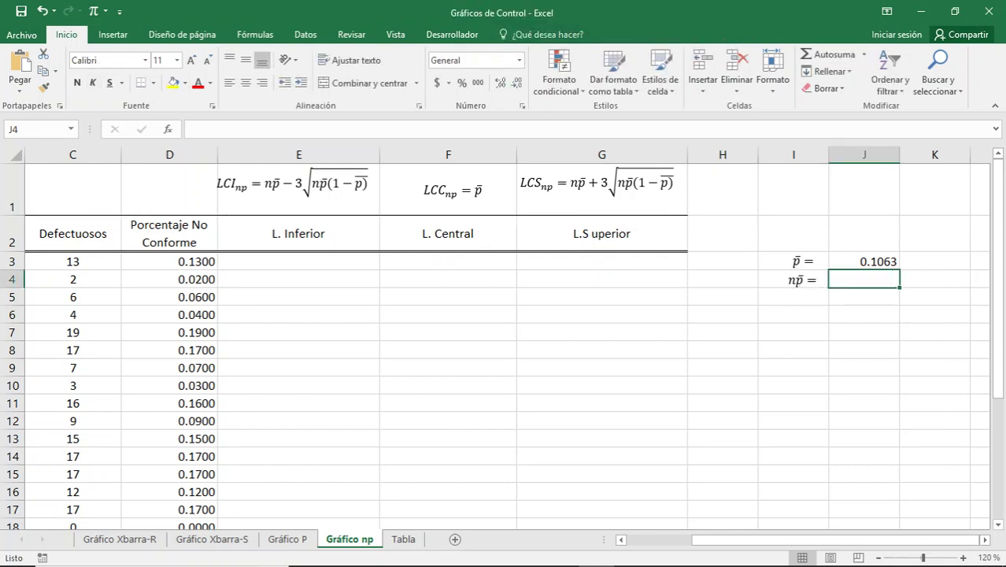
text(=)
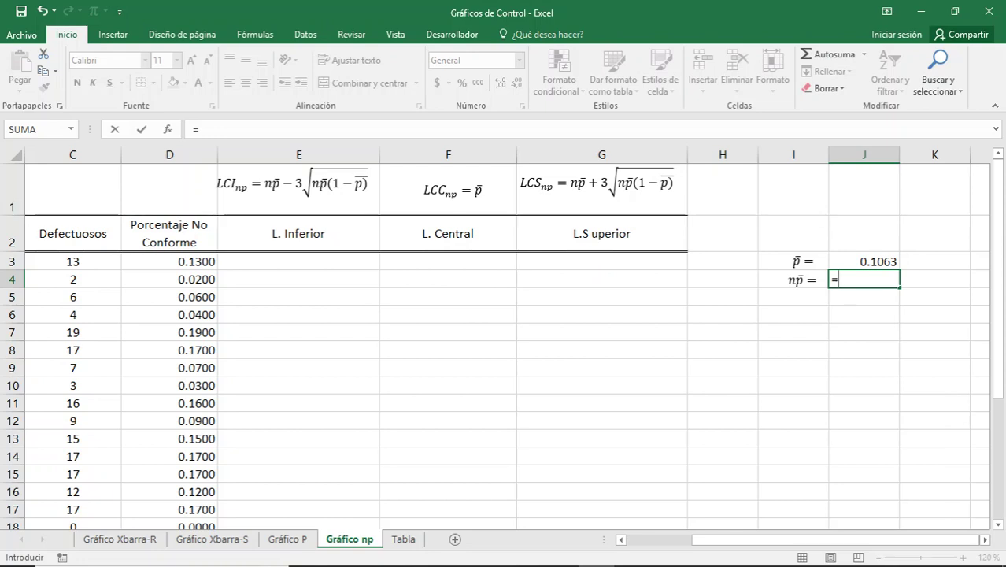
mouse_move(748, 539)
mouse_down()
mouse_move(701, 539)
mouse_move(746, 539)
mouse_up()
text(100)
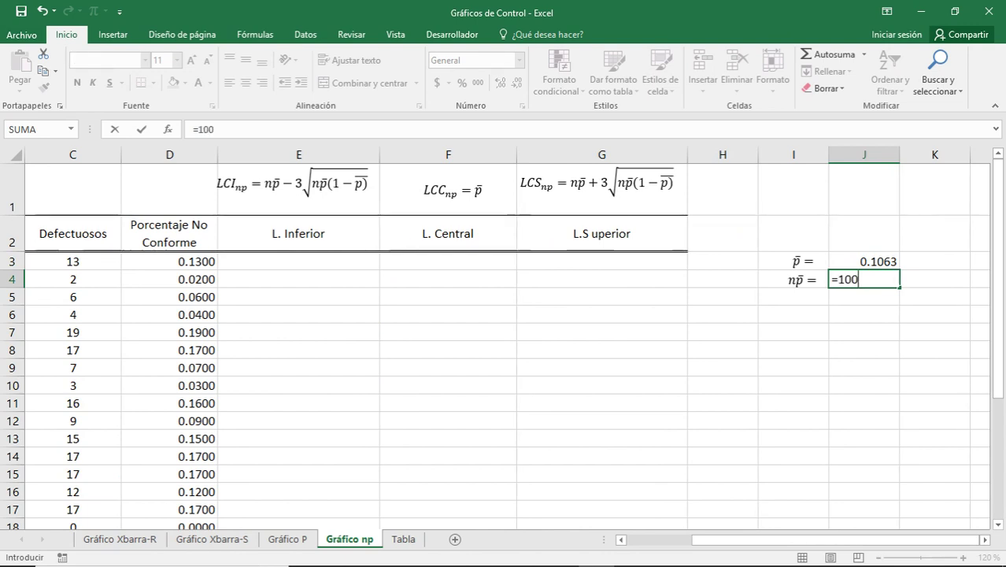
text(*)
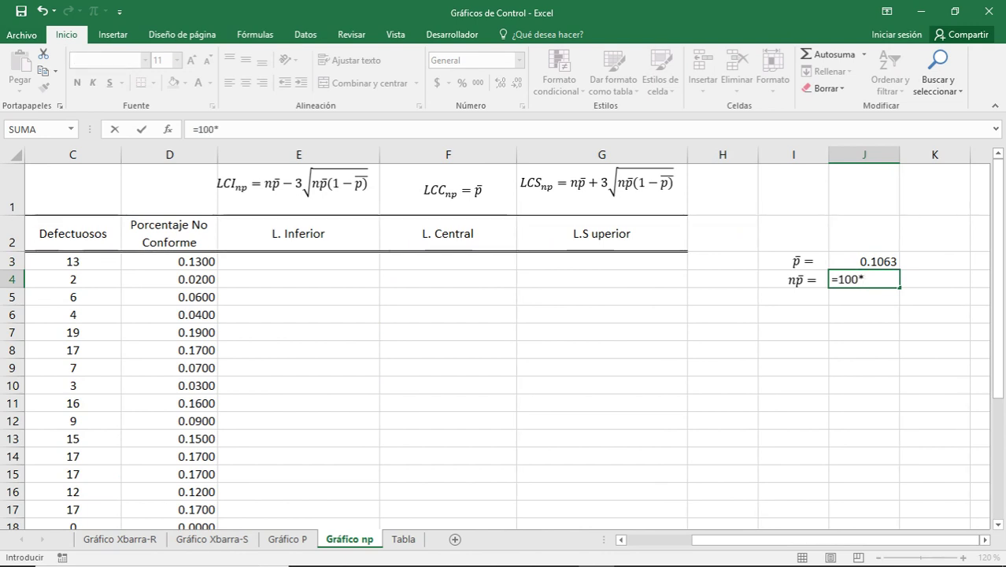
key(Up)
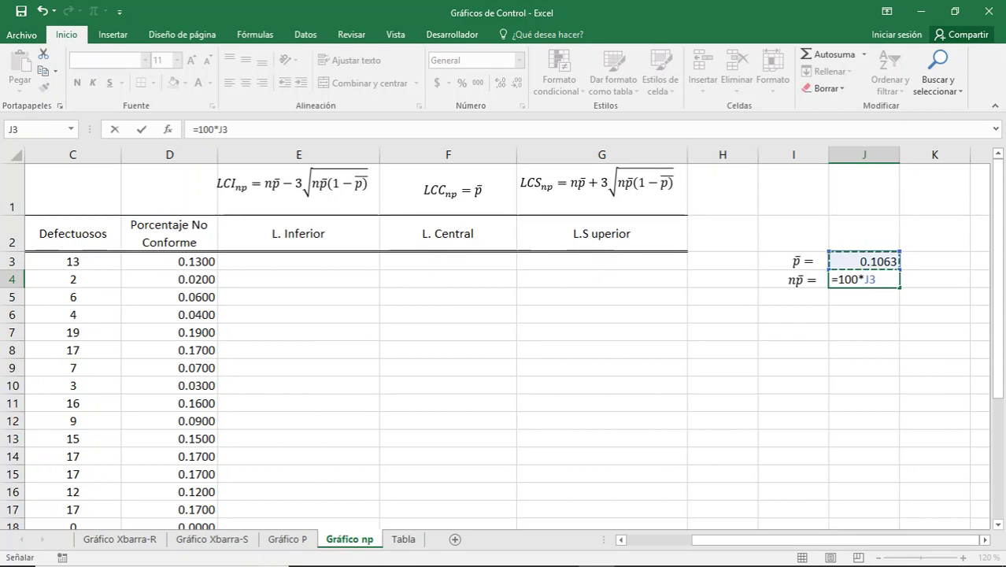
key(Return)
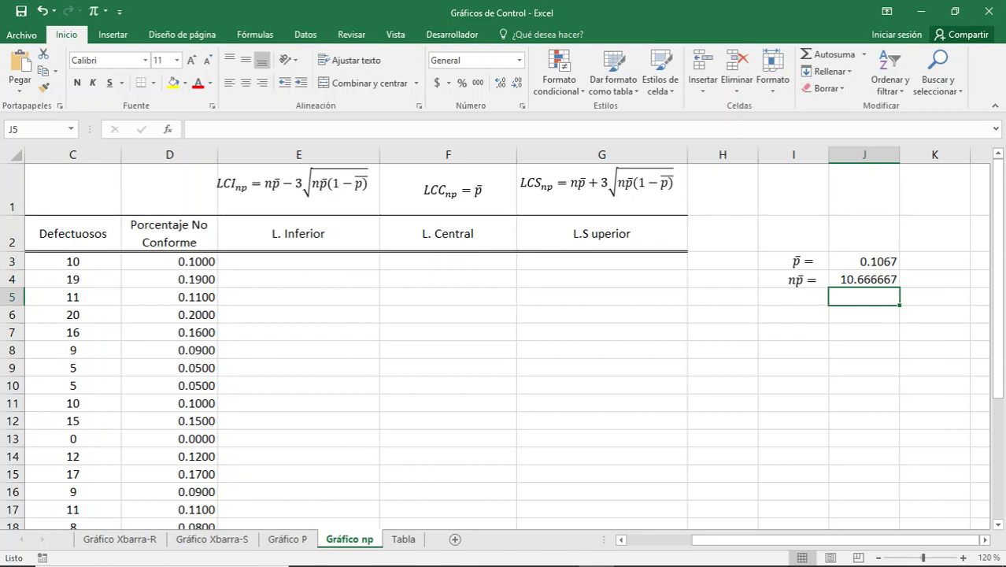
click(864, 279)
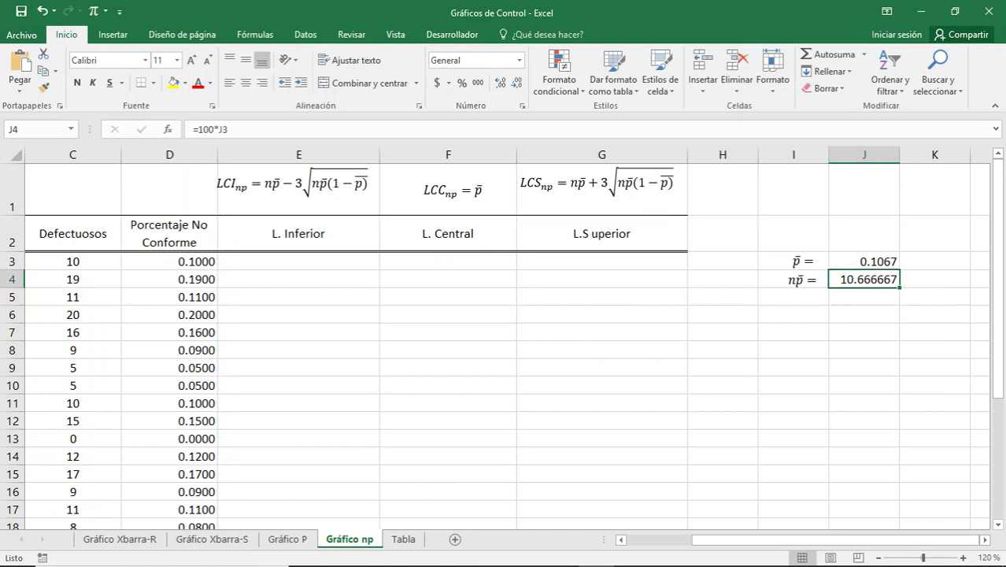
Correct the central-line equation above L. Central so its right side reads np̄.
click(473, 190)
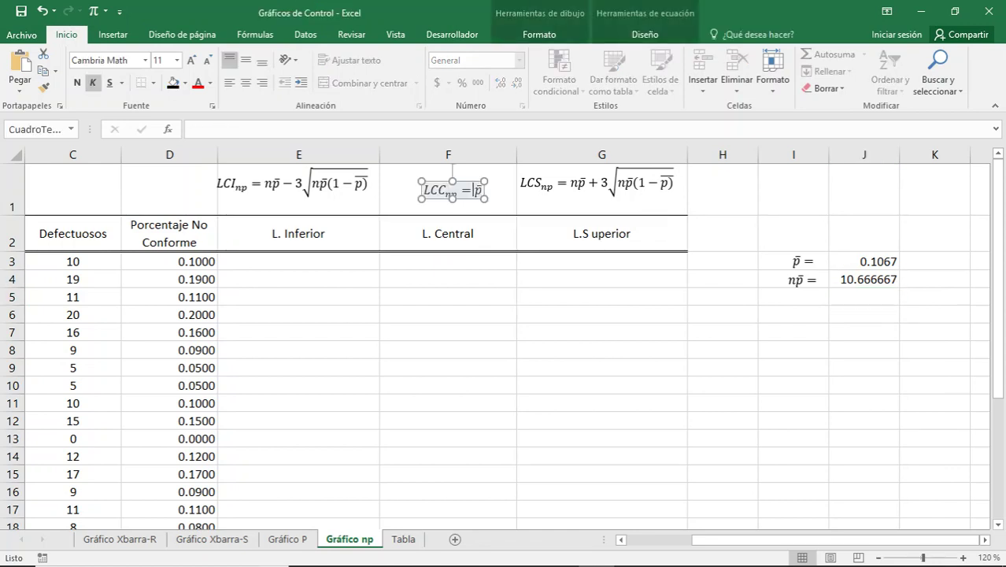
text(n)
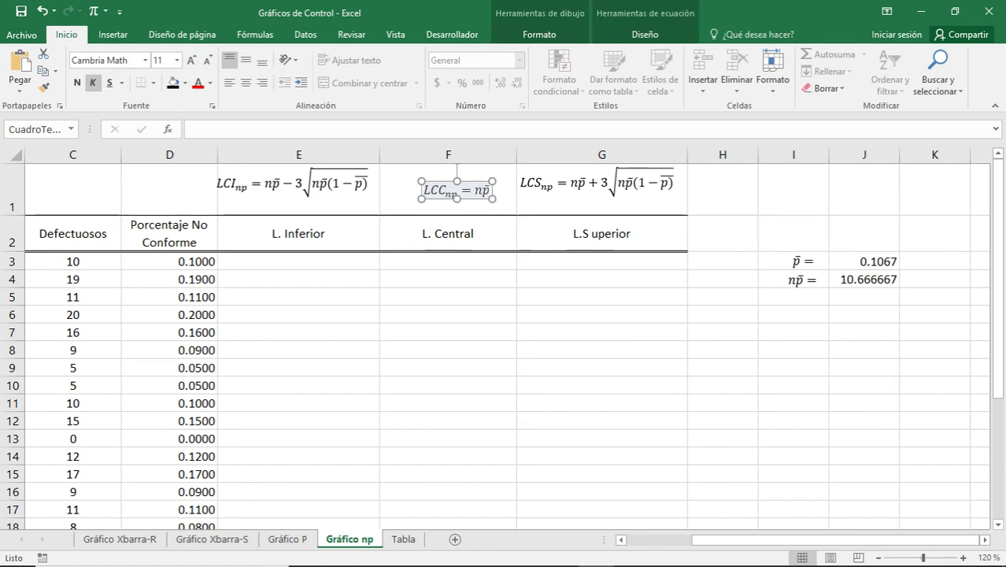
click(448, 262)
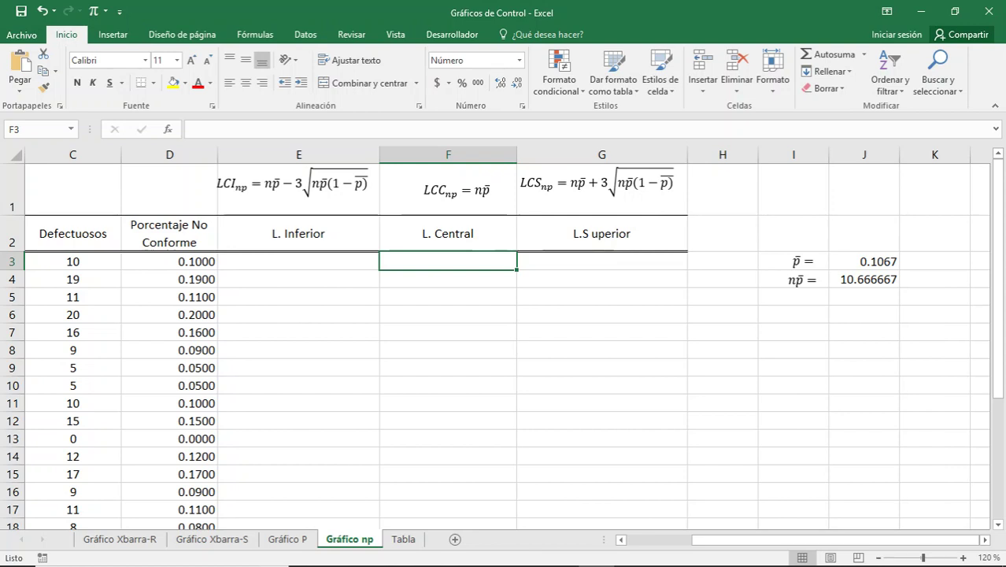
key(Right)
key(Right)
key(Right)
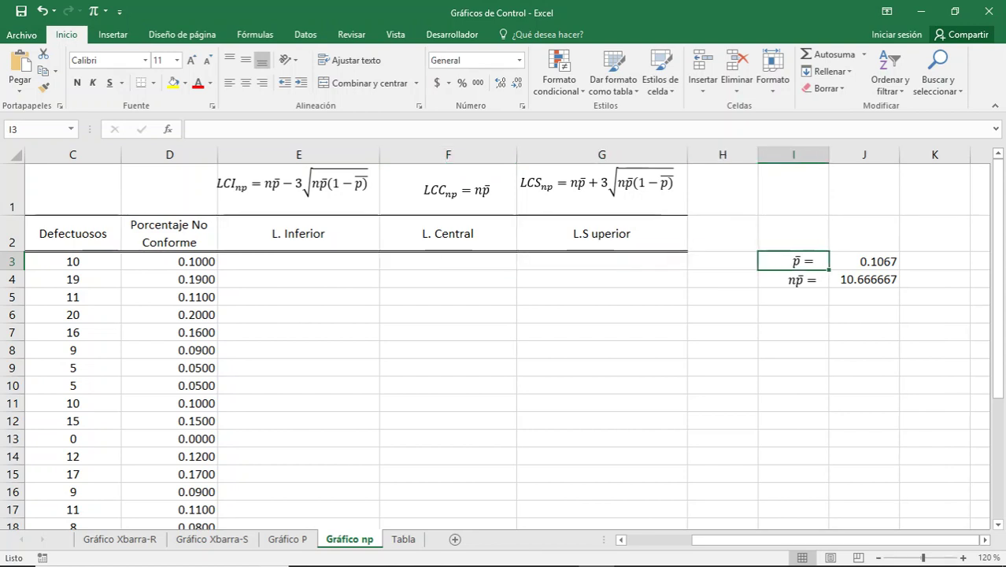
click(793, 279)
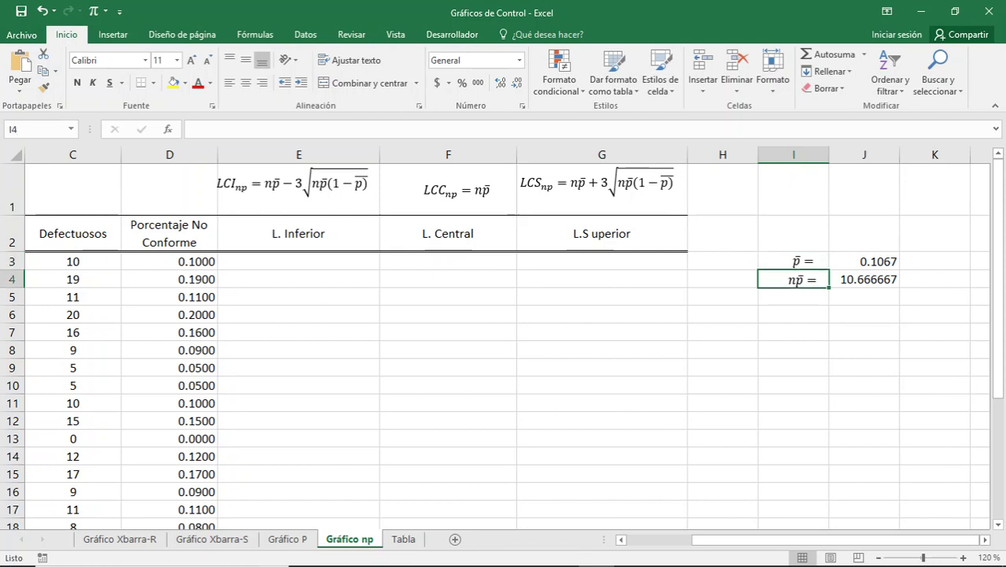
key(Left)
key(Left)
key(Left)
key(Left)
key(Left)
key(Left)
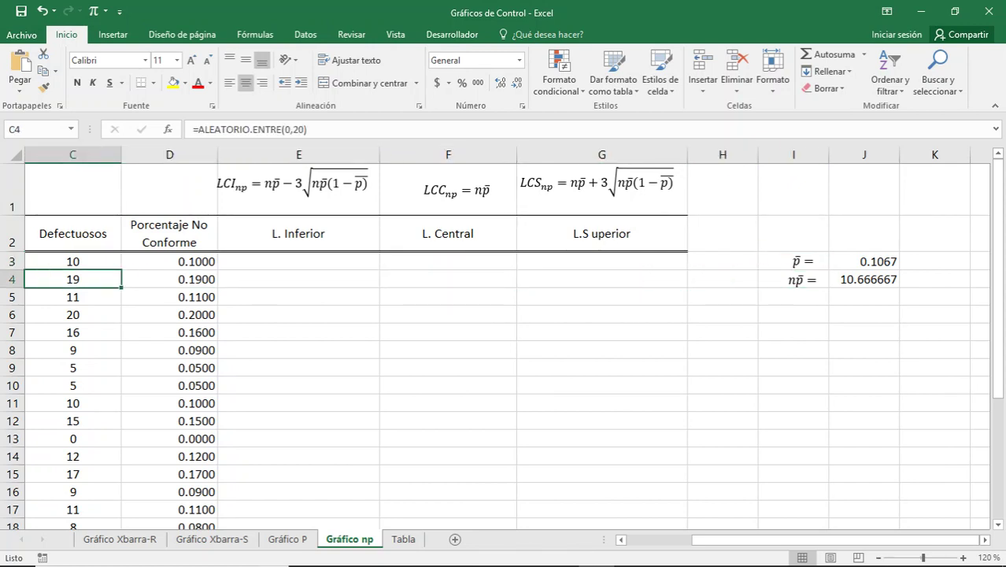
key(Right)
key(Right)
key(Right)
key(Up)
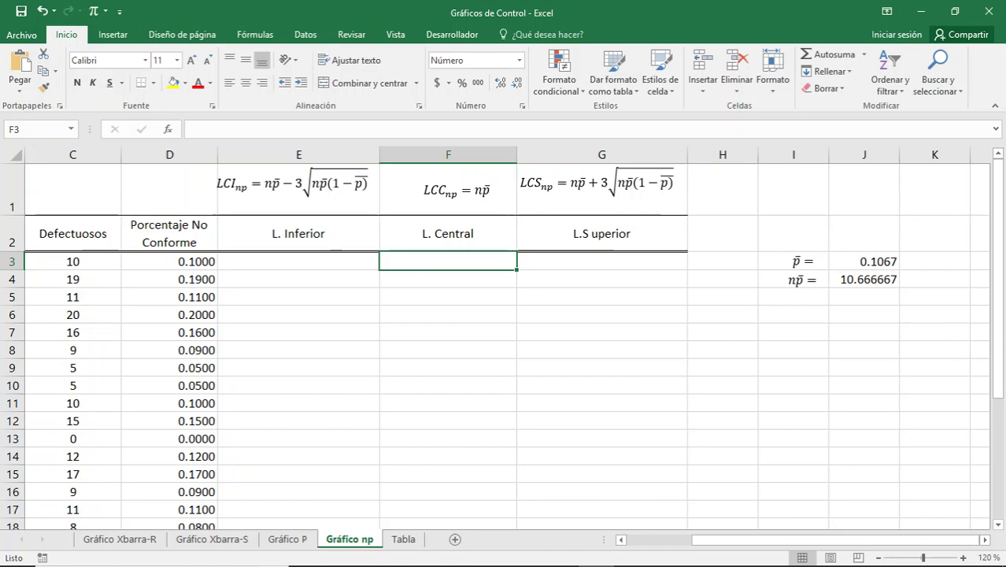
Set the first L. Central value in F3 to the absolute reference =$J$4.
text(=)
key(Right)
key(Right)
key(Right)
key(Right)
key(Down)
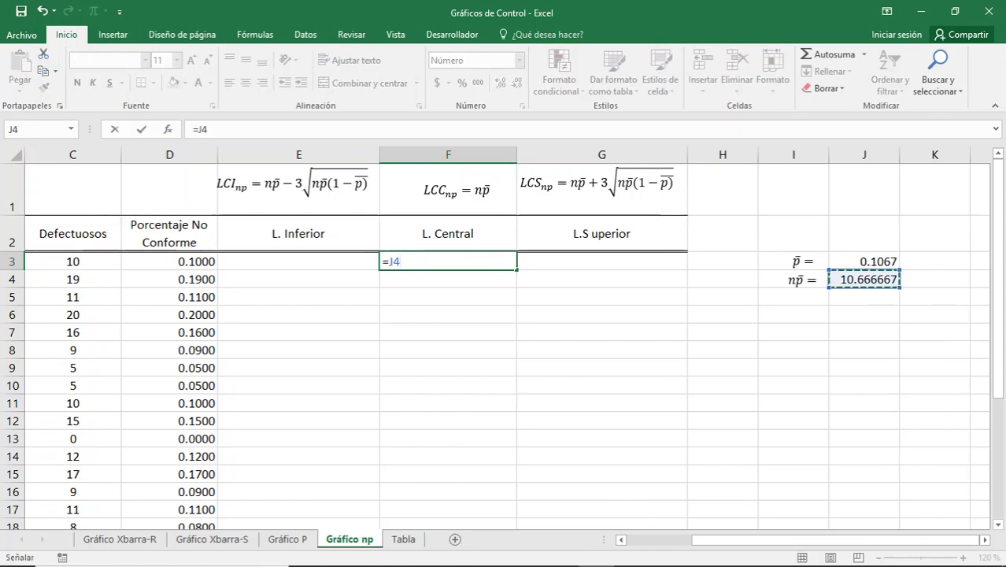
key(F4)
key(Return)
click(448, 261)
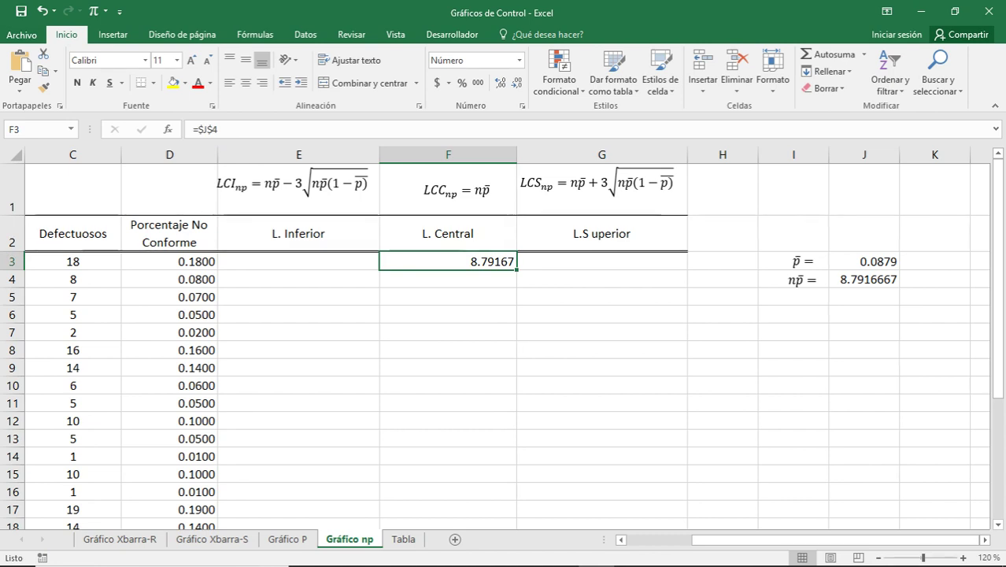
Start the lower-limit formula in E3 with =F3-3*RAIZ( under L. Inferior.
click(298, 262)
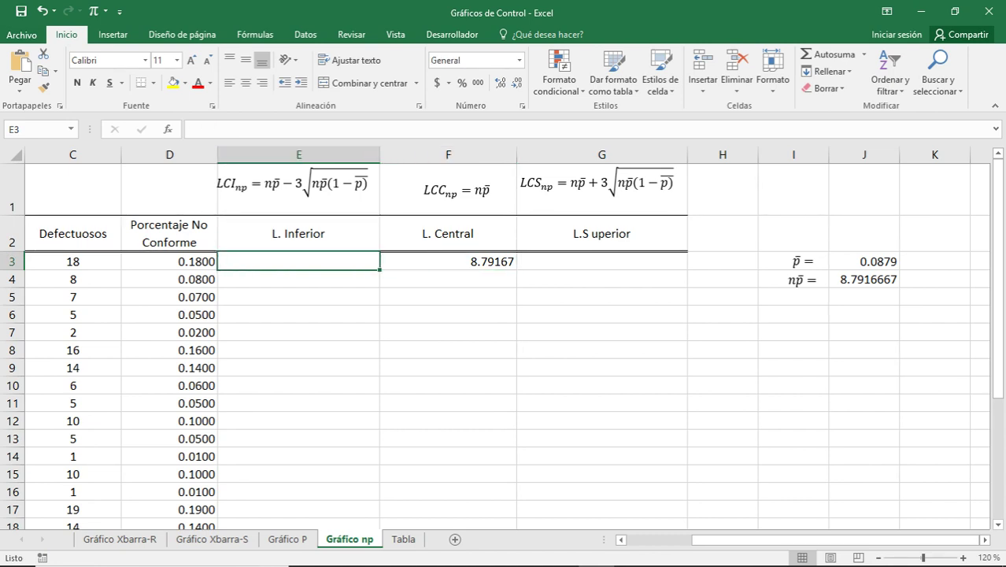
text(=)
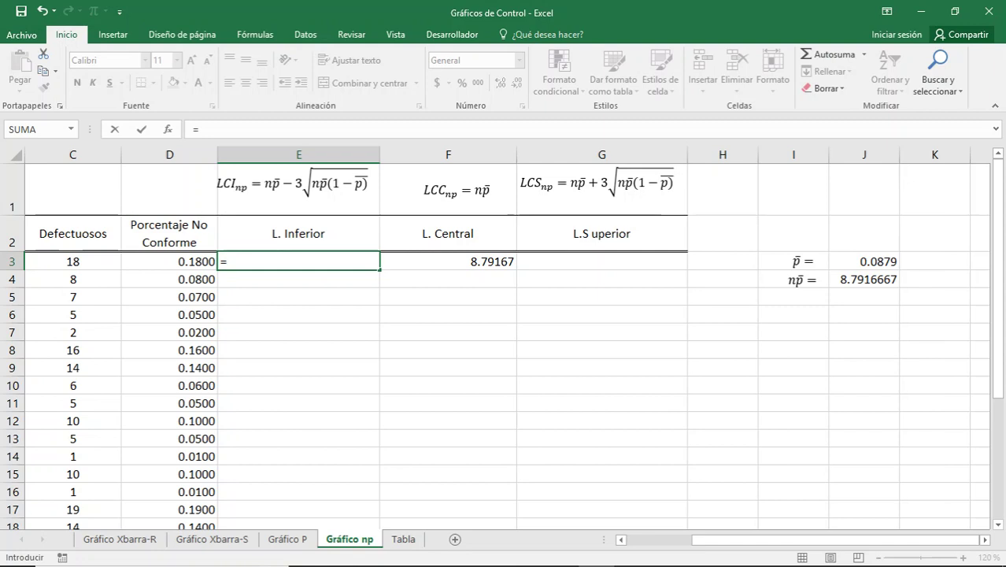
key(Right)
text(-)
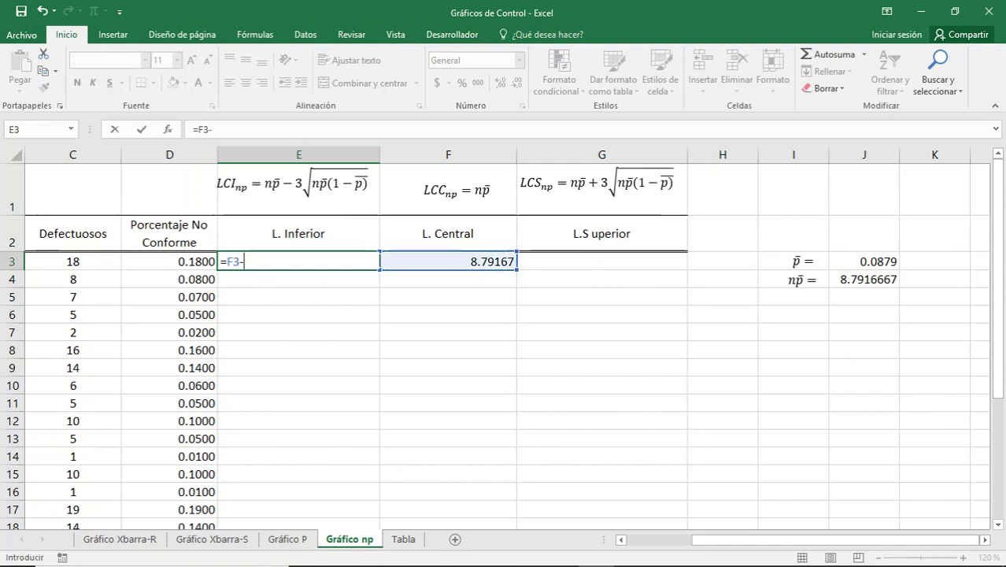
text(3*r)
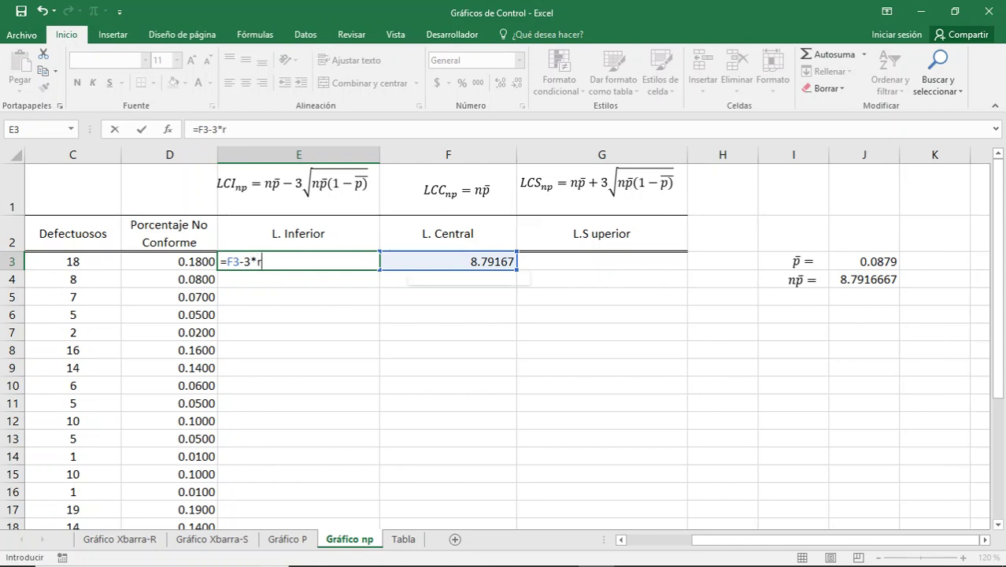
text(a)
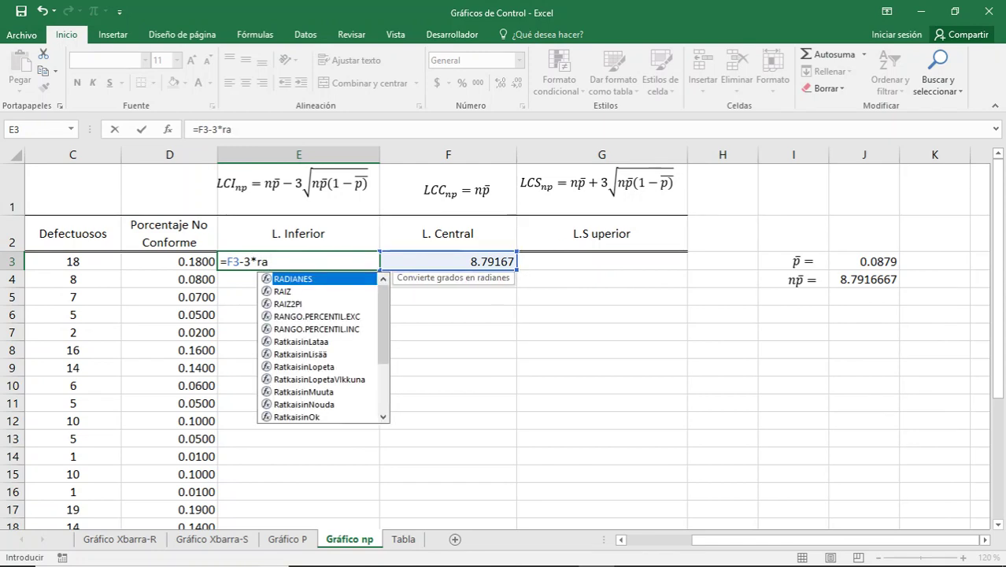
key(Down)
key(Tab)
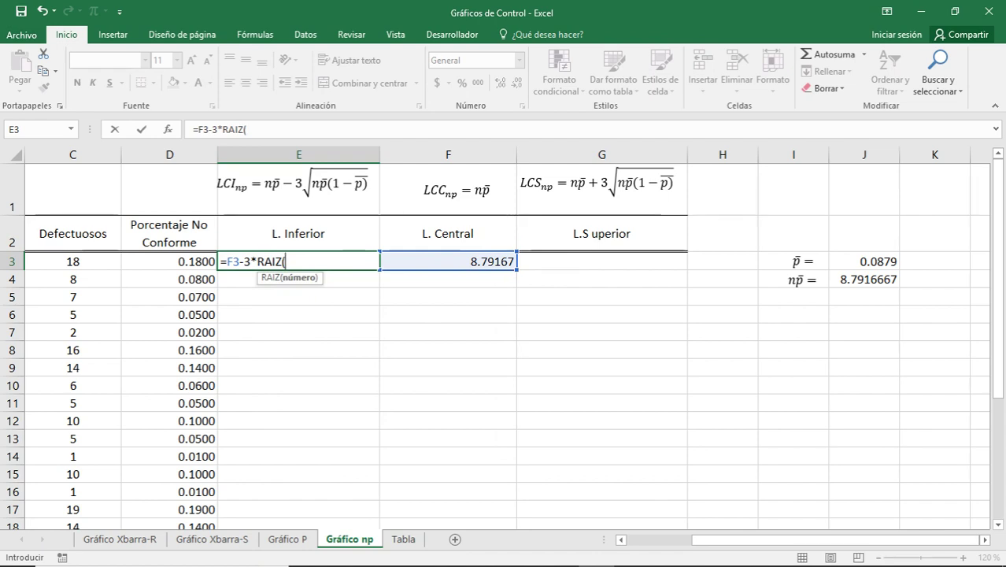
click(864, 280)
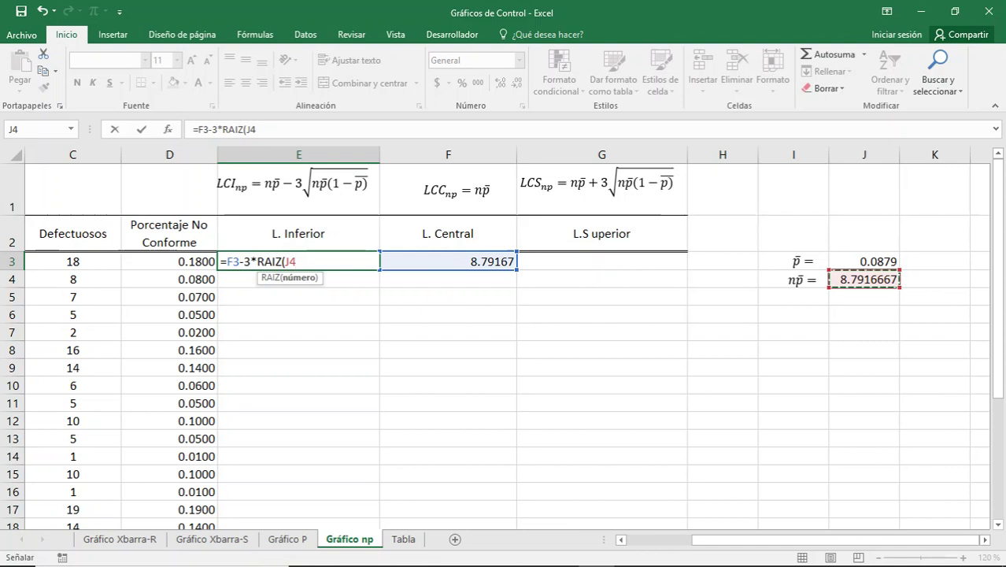
key(F4)
key(BackSpace)
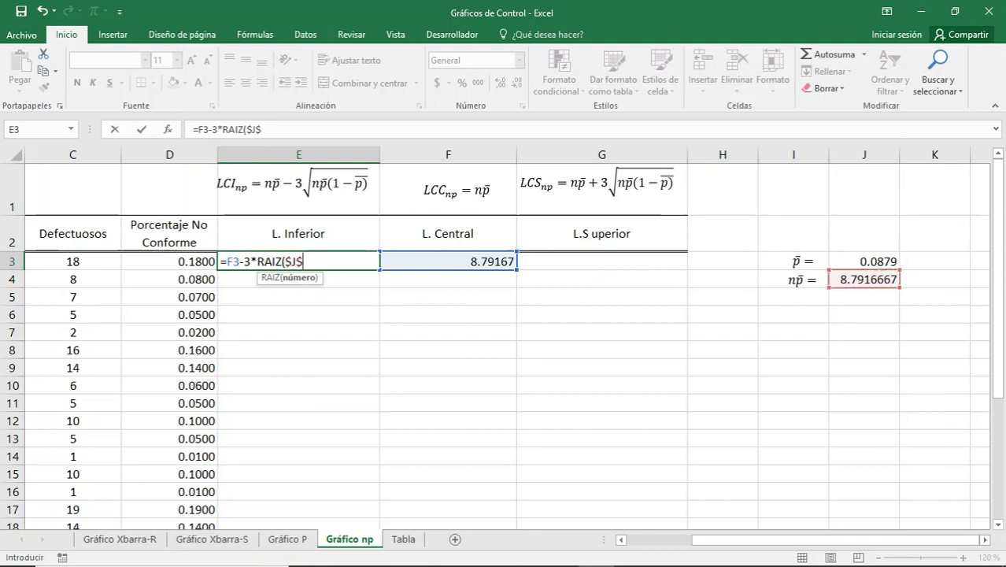
key(BackSpace)
key(BackSpace)
key(BackSpace)
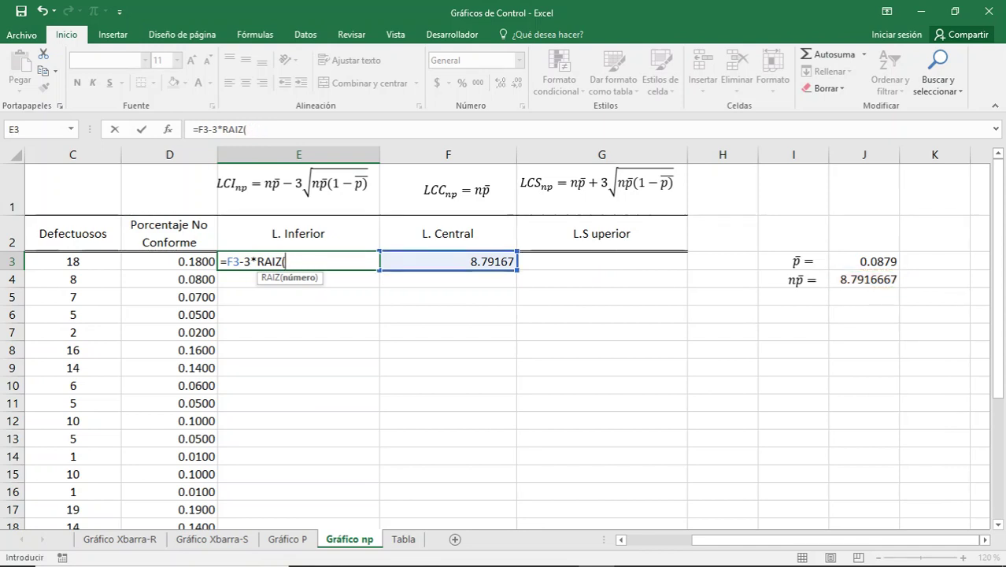
Complete the lower-limit formula in E3 as =F3-3*RAIZ(F3*(1-$J$3)).
click(448, 261)
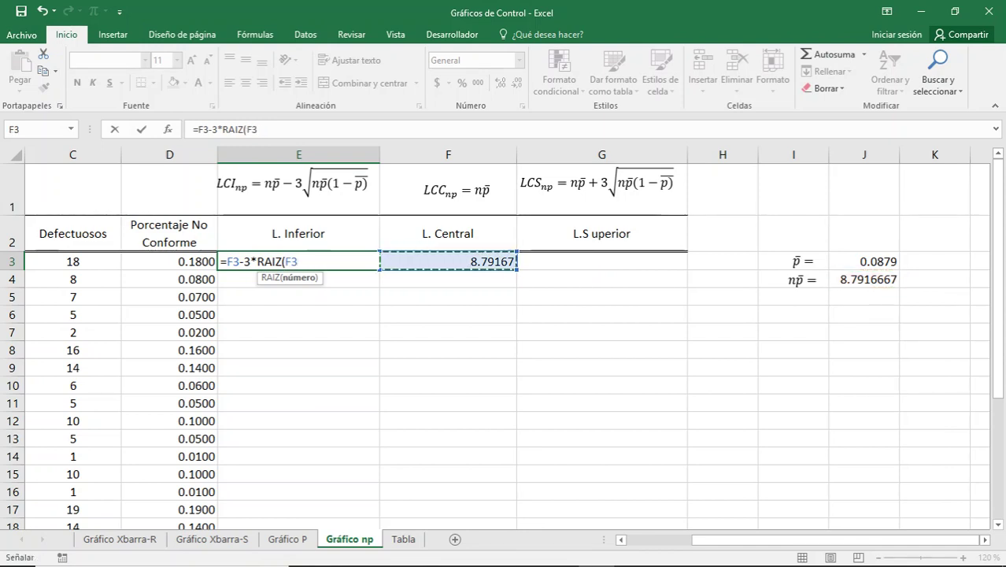
text(*()
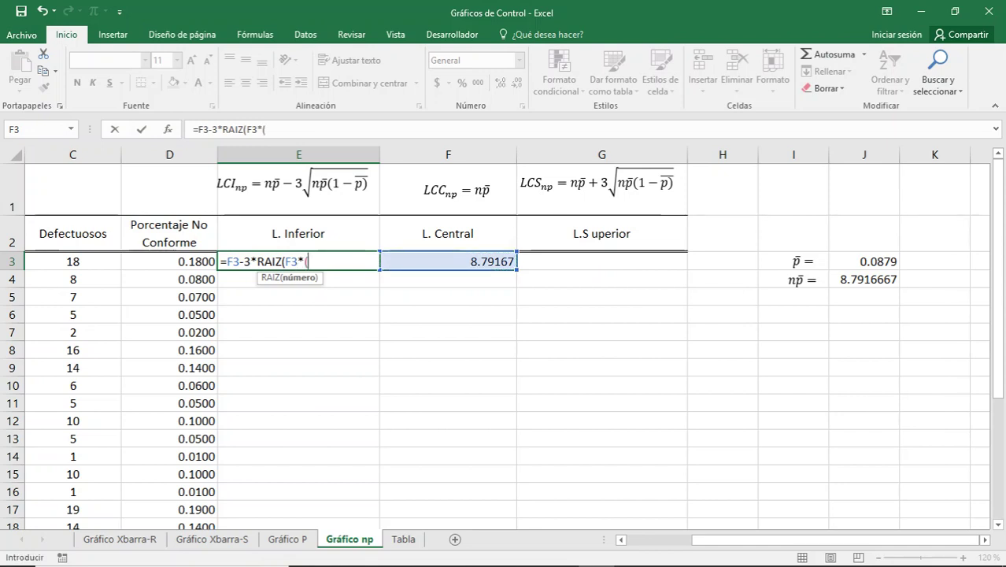
text(1-)
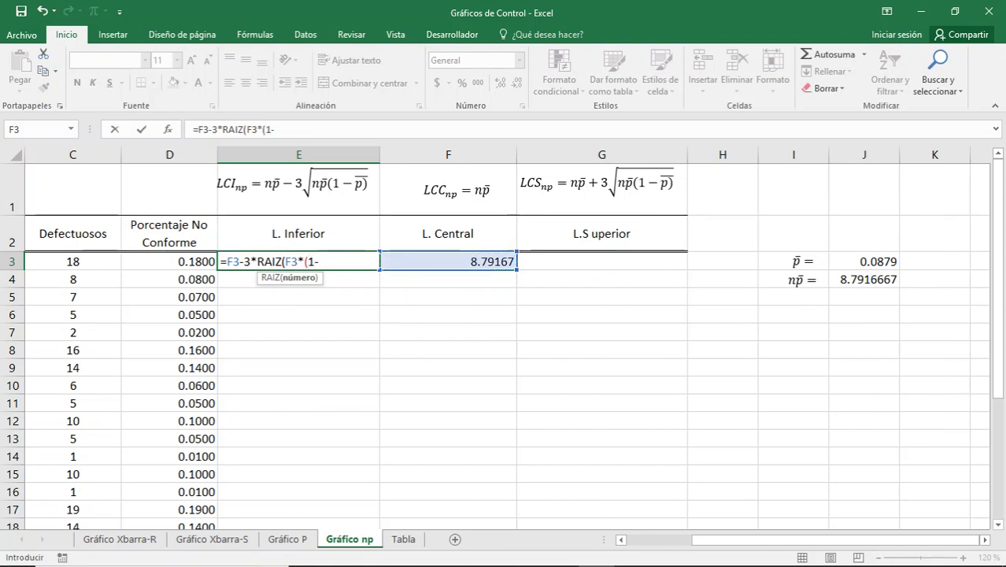
click(864, 261)
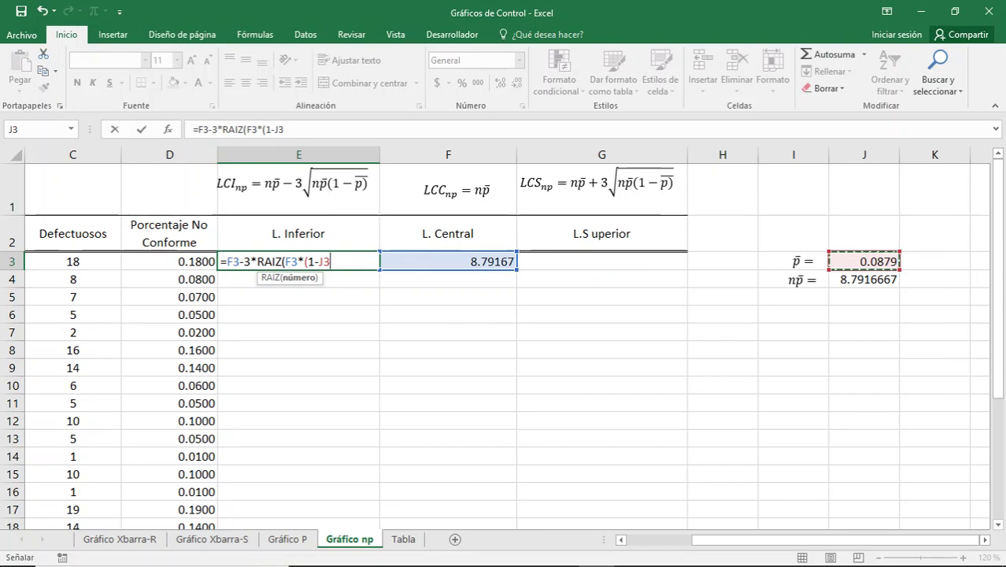
key(F4)
text()))
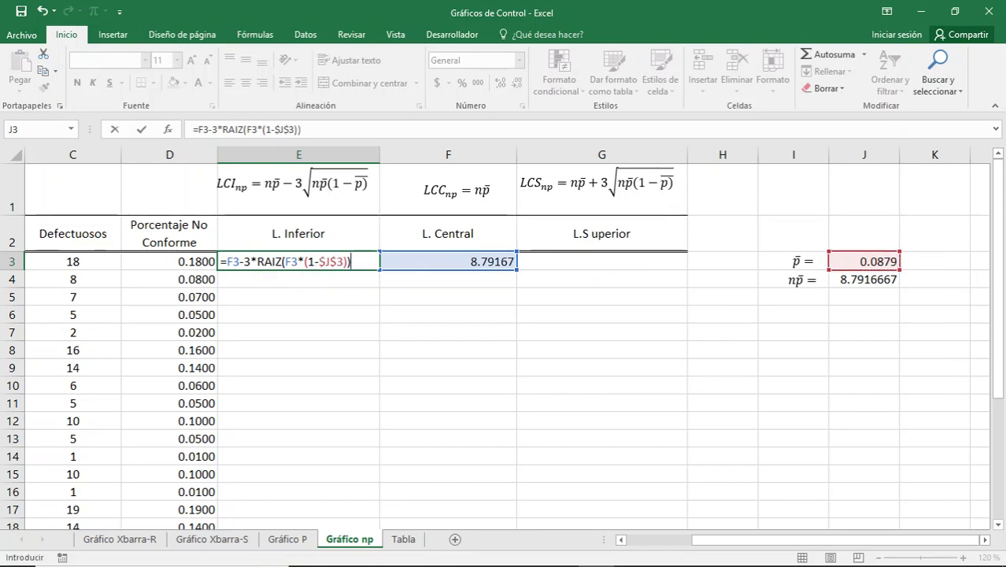
key(Return)
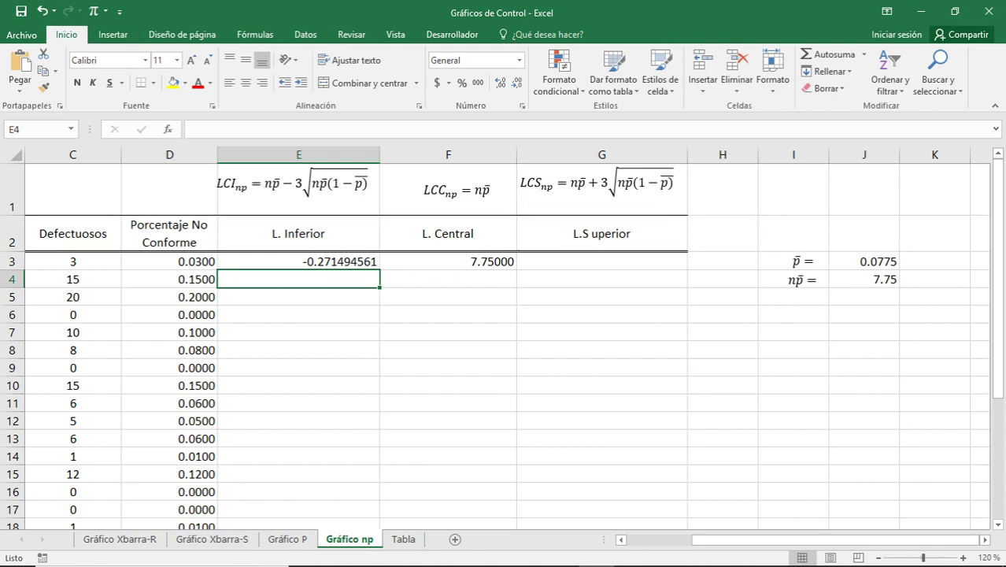
Fill the lower-limit formula from E3 down the L. Inferior column through row 26.
click(298, 262)
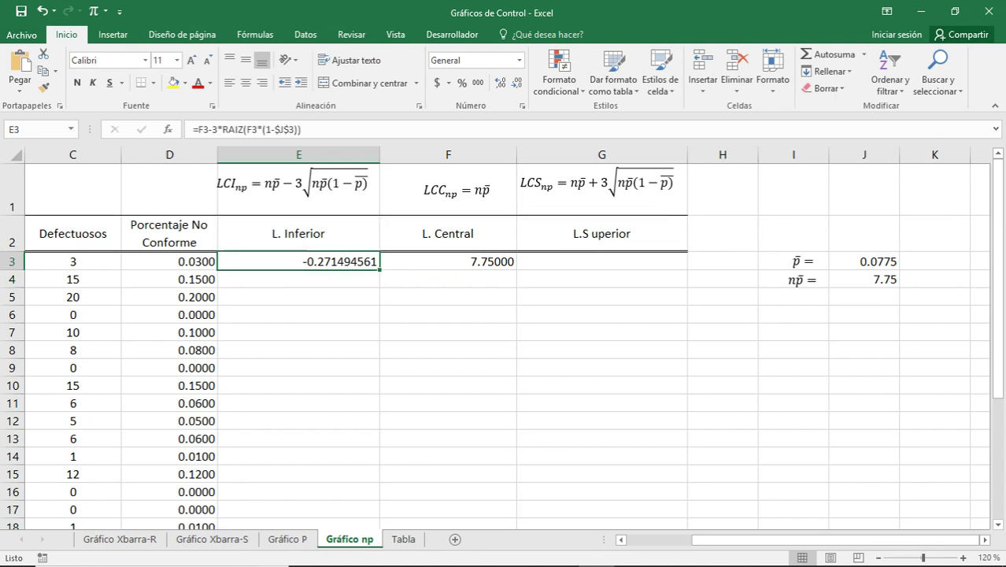
double_click(379, 270)
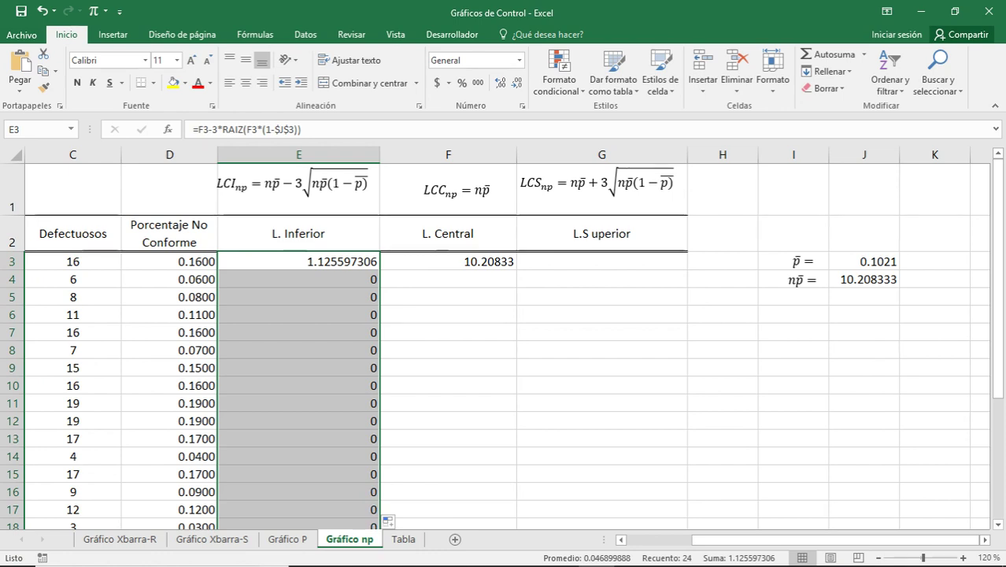
click(299, 279)
click(448, 261)
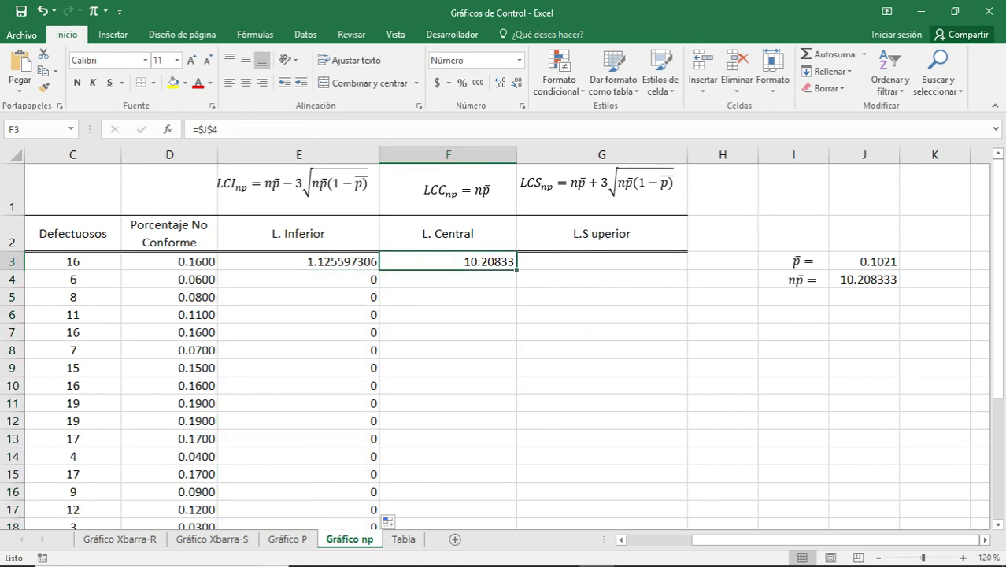
Fill the central-limit reference from F3 down the L. Central column through row 26.
double_click(516, 269)
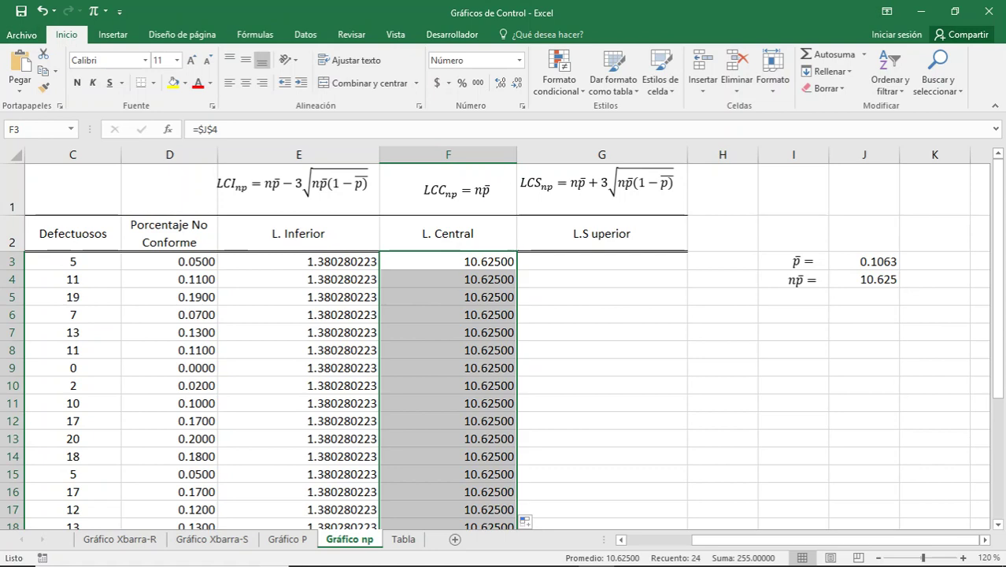
scroll(504, 346, down, 6)
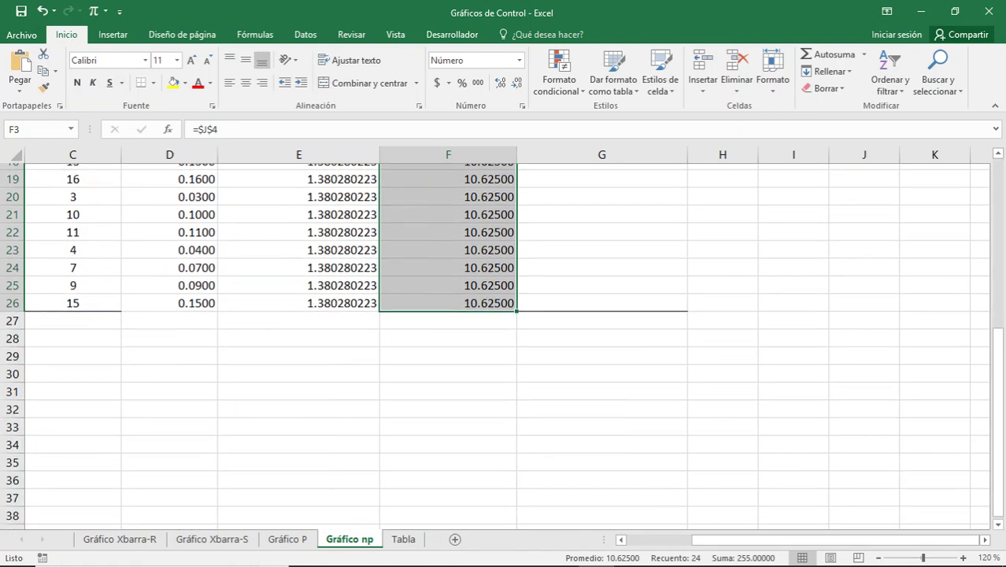
scroll(504, 347, up, 6)
Copy the lower-limit formula text =F3-3*RAIZ(F3*(1-$J$3)) from E3 into G3 under L.S uperior.
click(299, 261)
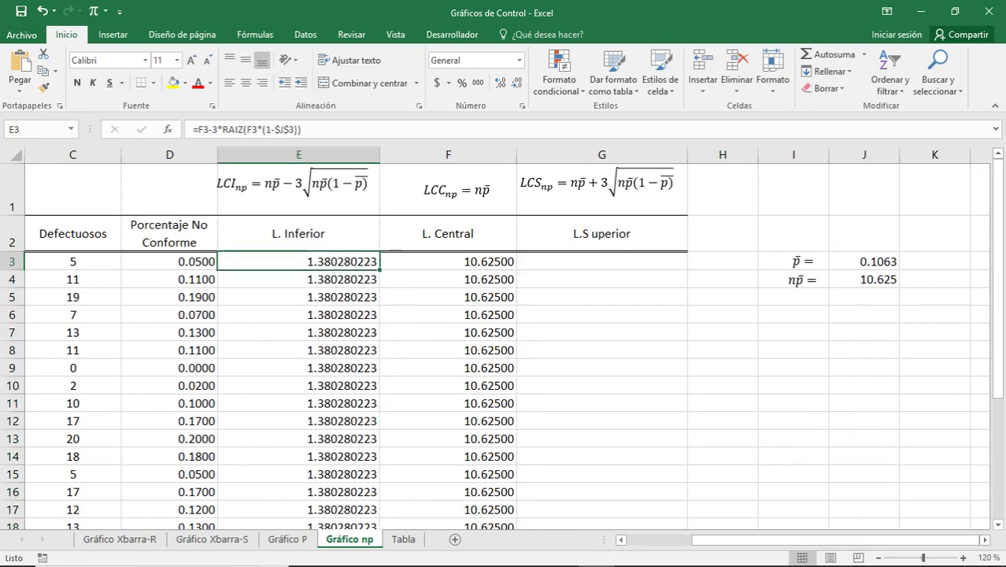
click(448, 261)
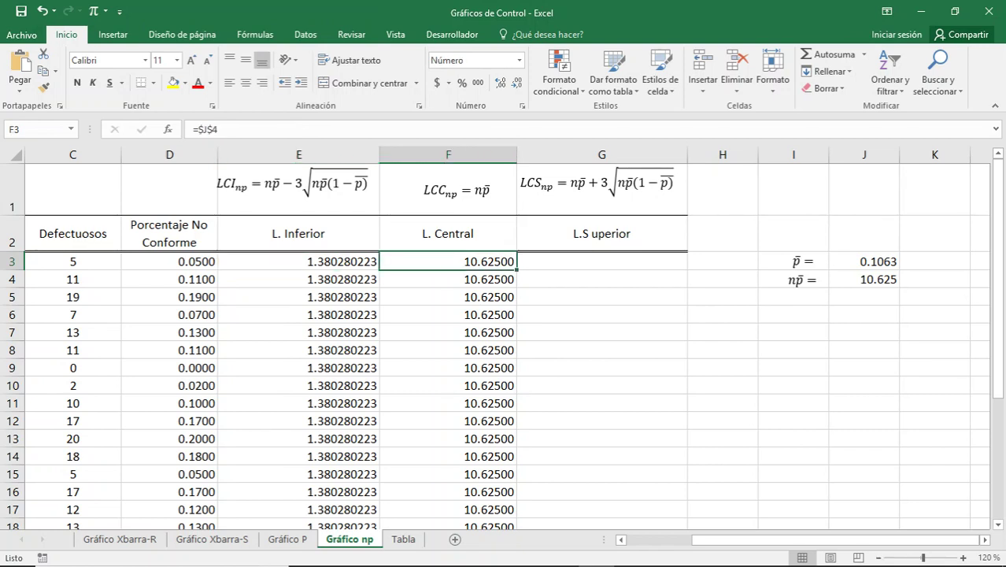
click(299, 262)
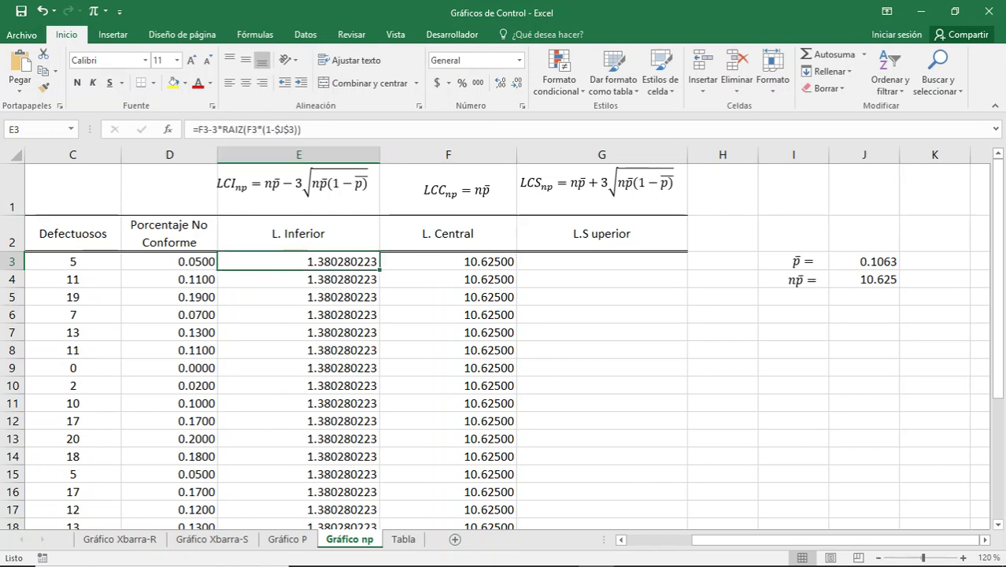
drag(305, 129, 192, 129)
key(ctrl+c)
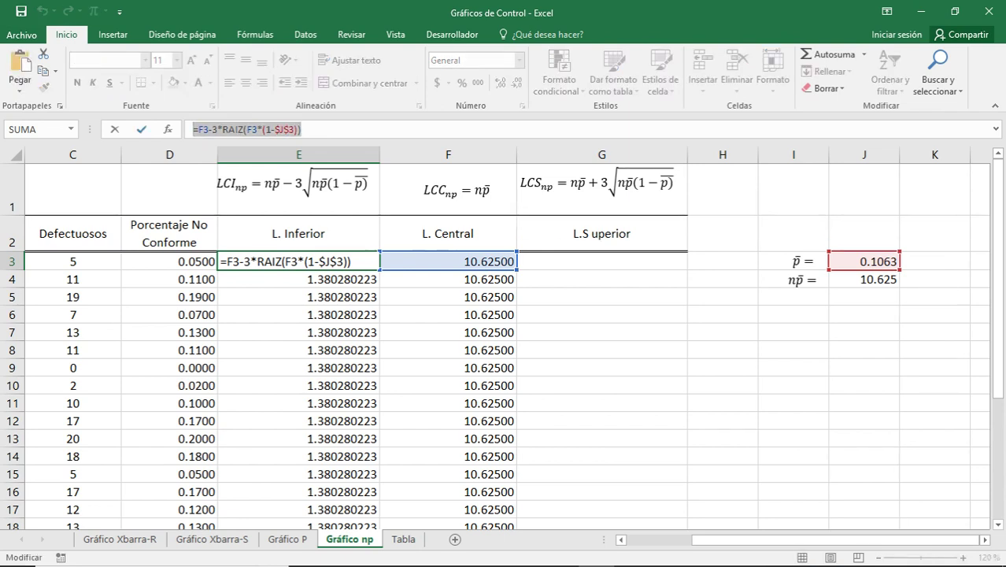
key(Escape)
click(602, 261)
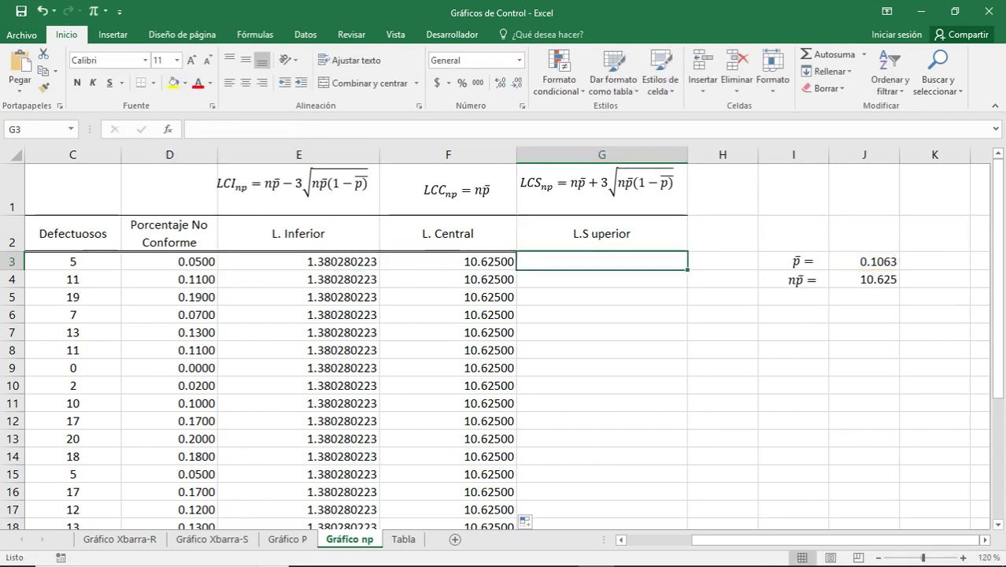
click(592, 183)
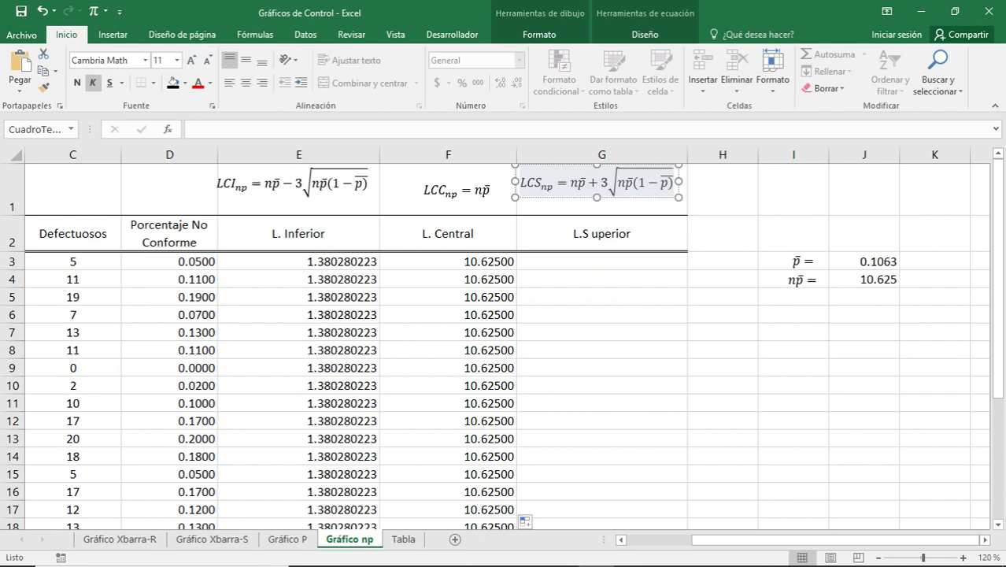
click(601, 261)
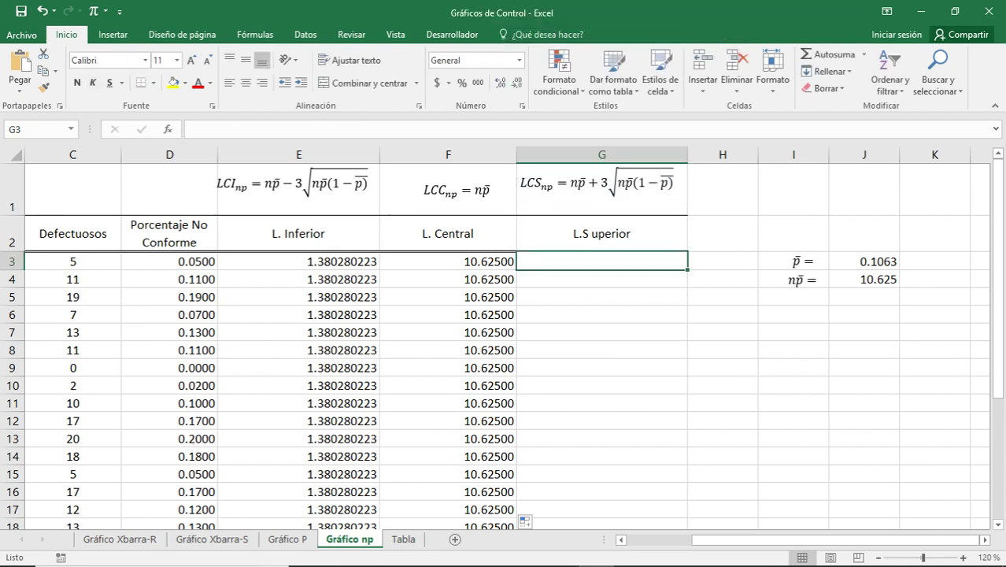
key(F2)
key(ctrl+v)
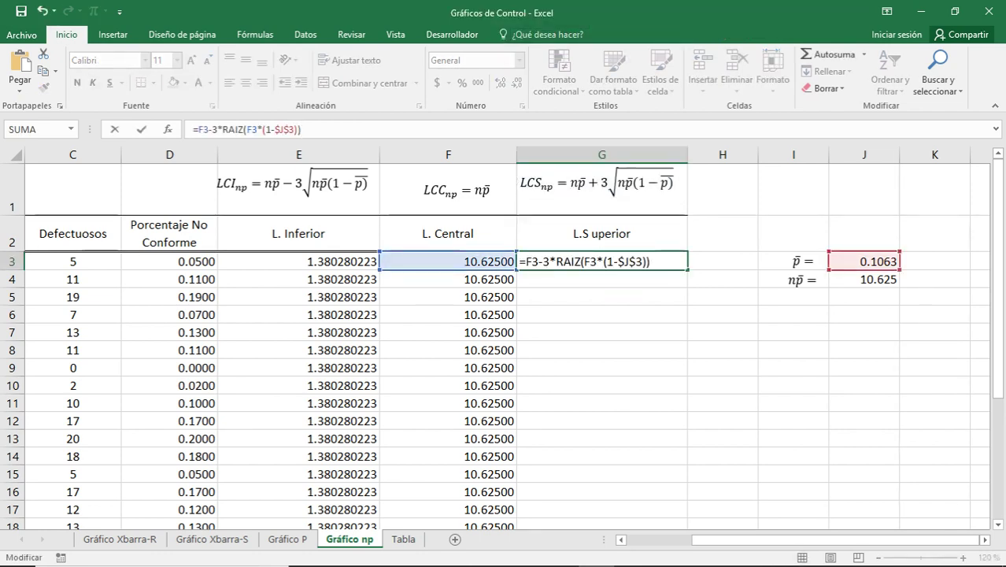
Change the minus before the 3 to a plus in G3, giving the upper-limit formula =F3+3*RAIZ(F3*(1-$J$3)).
click(209, 130)
key(Delete)
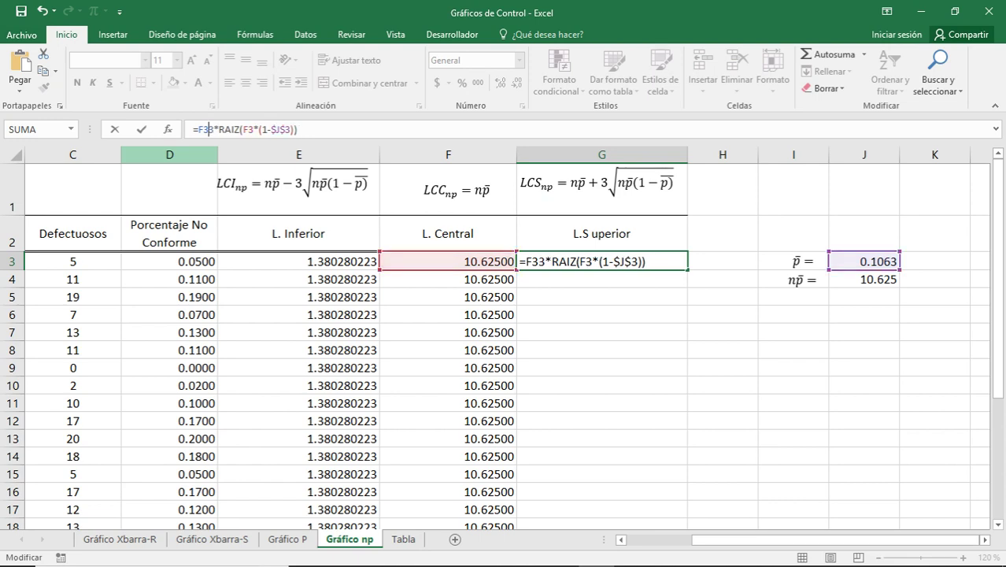
text(+)
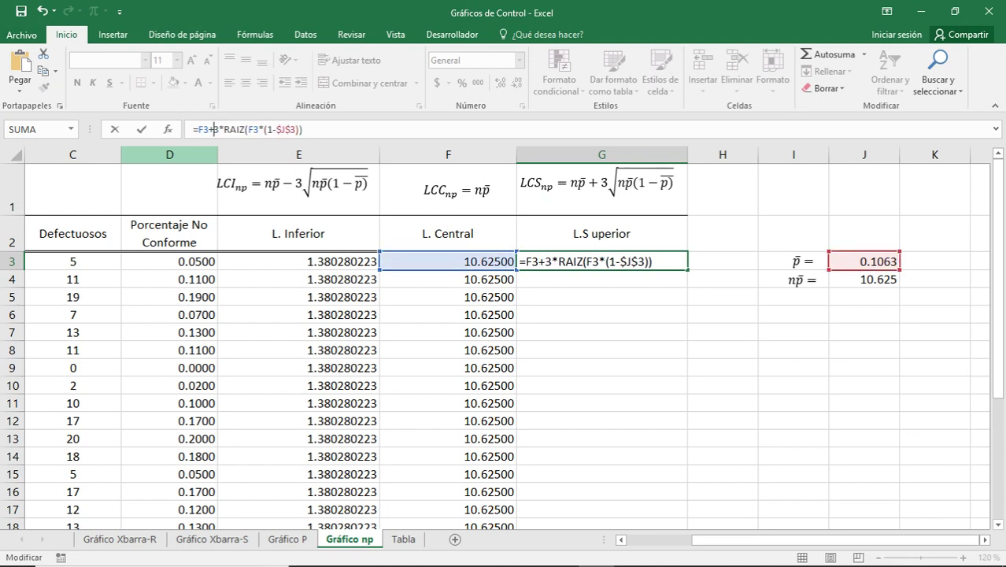
key(Return)
Fill the upper-limit formula from G3 down the L.S uperior column through row 26.
key(Up)
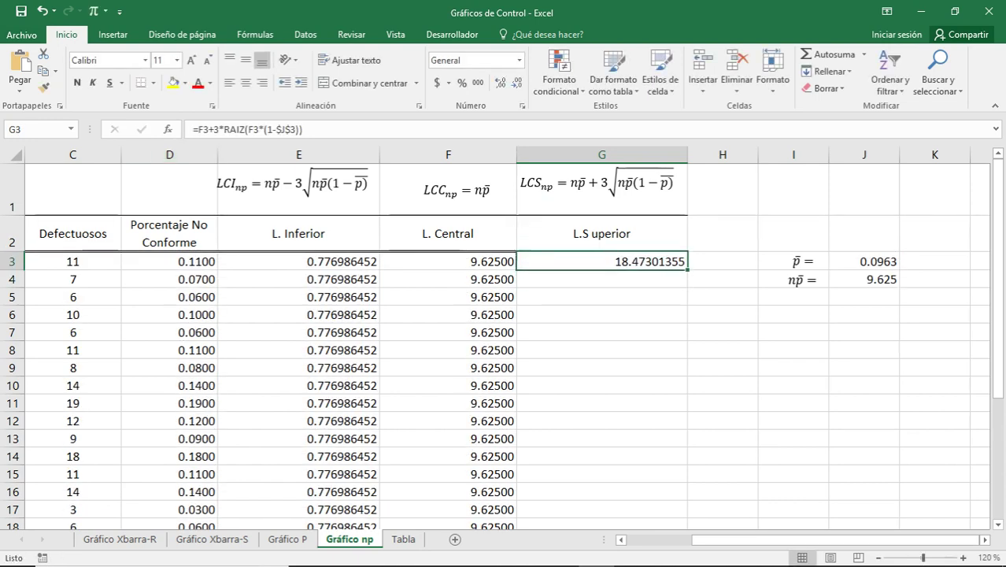
double_click(687, 270)
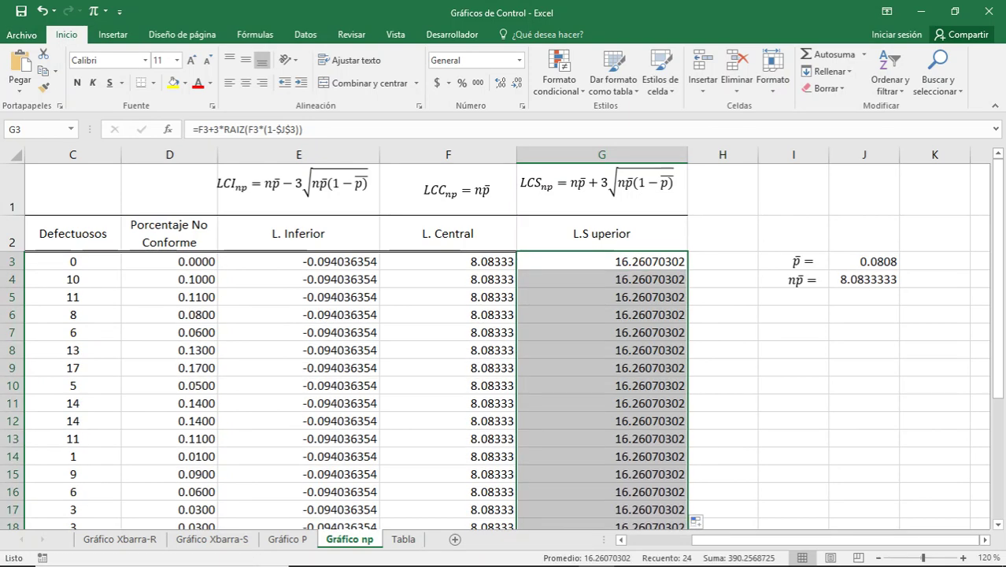
click(448, 315)
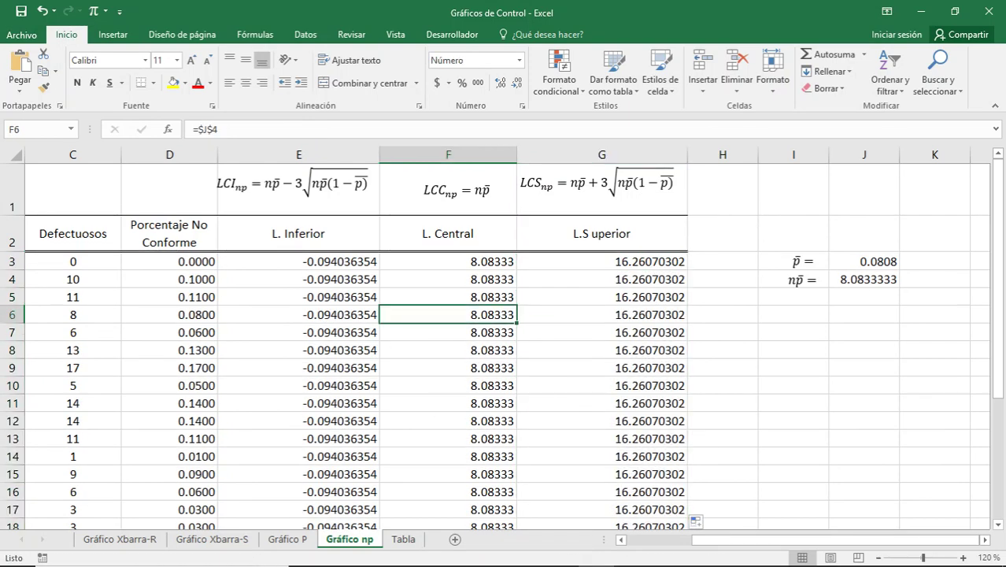
Examine the lower limit in E3 and the sample data it depends on across row 3.
click(299, 261)
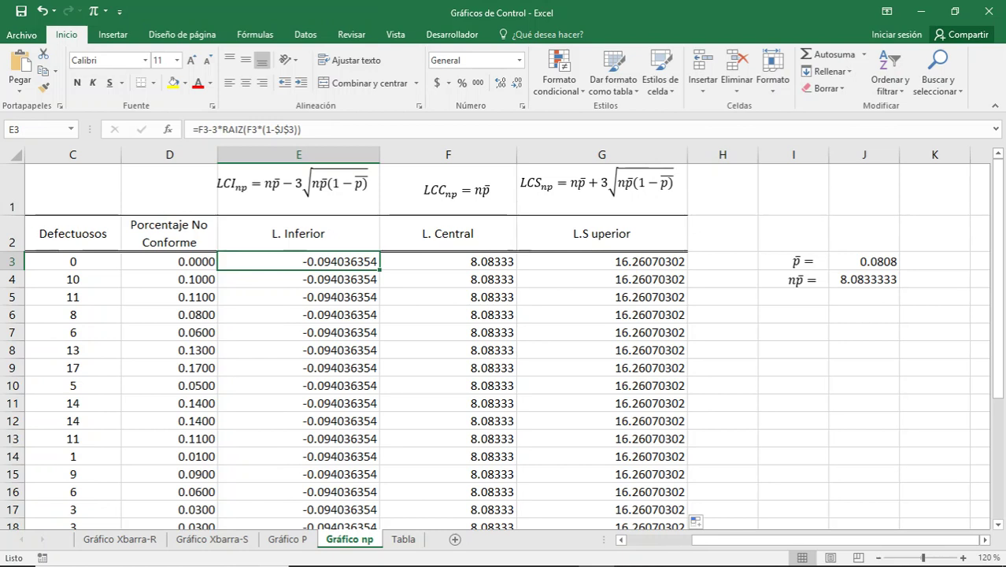
key(Left)
key(Left)
key(Left)
key(Left)
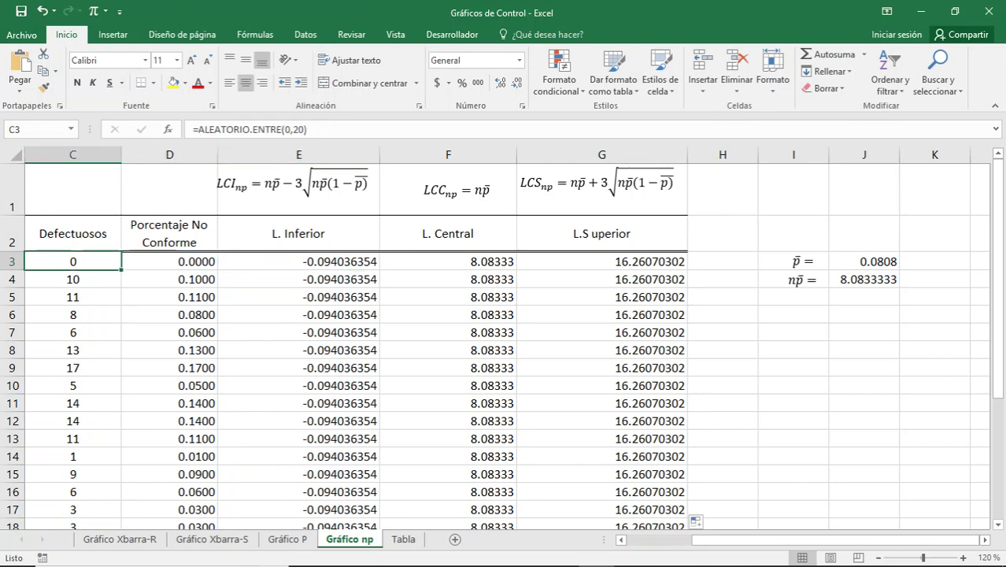
key(Right)
key(Right)
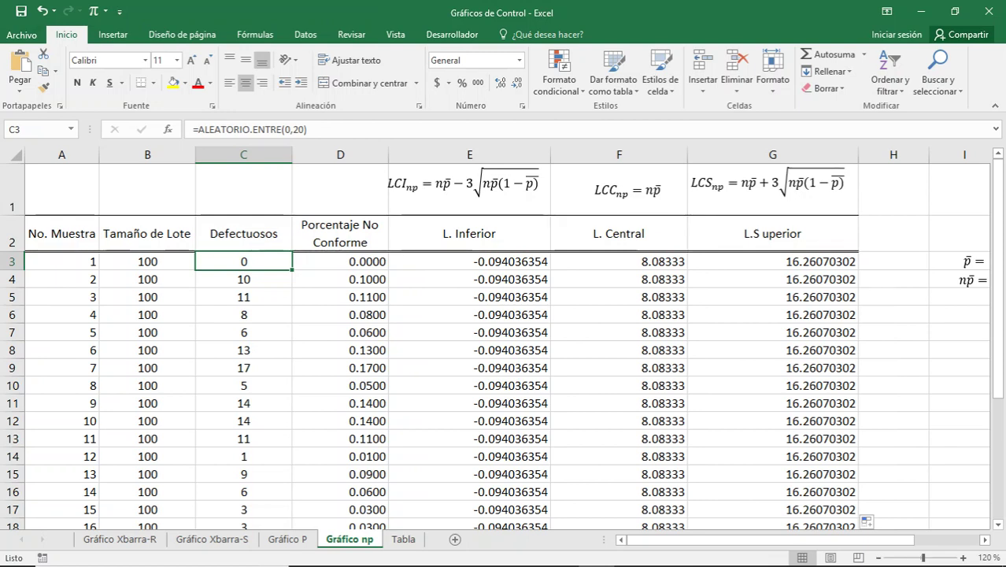
Copy the expression F3-3*RAIZ(F3*(1-$J$3)) from the lower-limit formula in E3, without its equals sign.
key(Right)
key(Right)
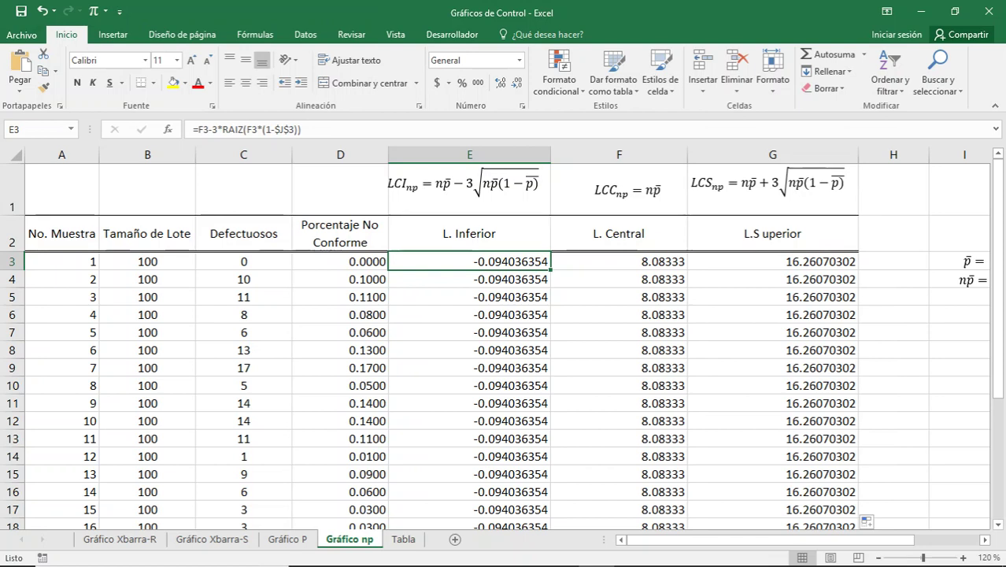
drag(197, 130, 303, 129)
key(ctrl+c)
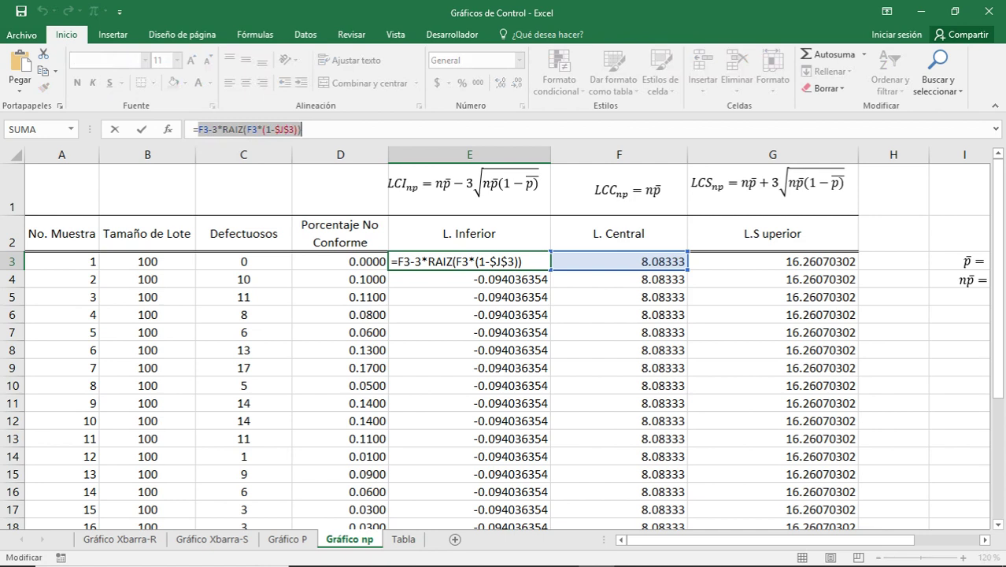
Make the E3 expression the test of a SI function with 0 as the true value: =SI(F3-3*RAIZ(F3*(1-$J$3))<0,0.
click(199, 129)
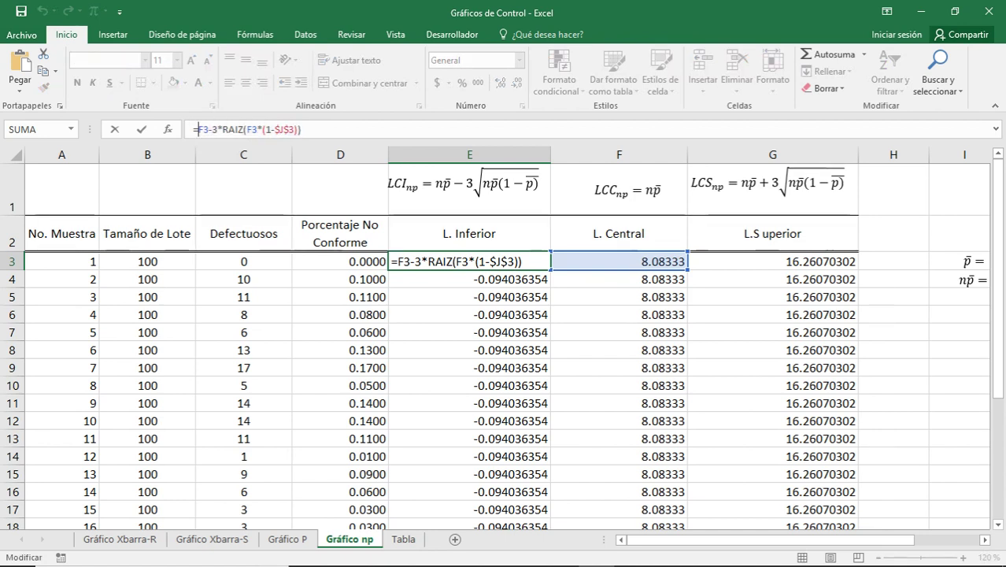
text(si()
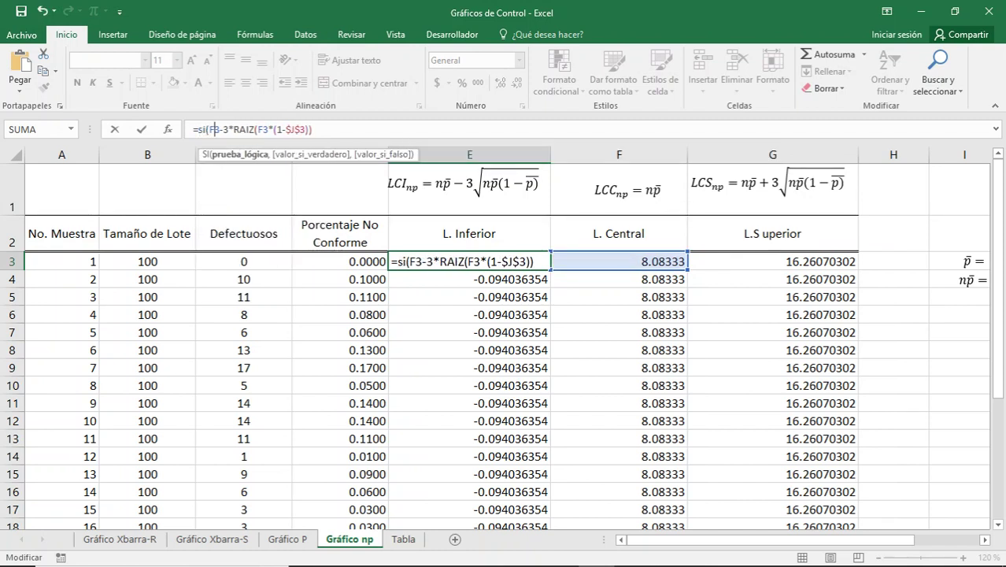
key(Right)
key(Right)
key(Right)
key(Right)
key(Right)
key(Right)
key(Right)
key(Right)
key(Right)
key(Right)
key(Right)
key(Right)
key(Right)
key(Right)
key(Right)
key(Right)
key(Right)
key(Right)
key(Right)
key(Right)
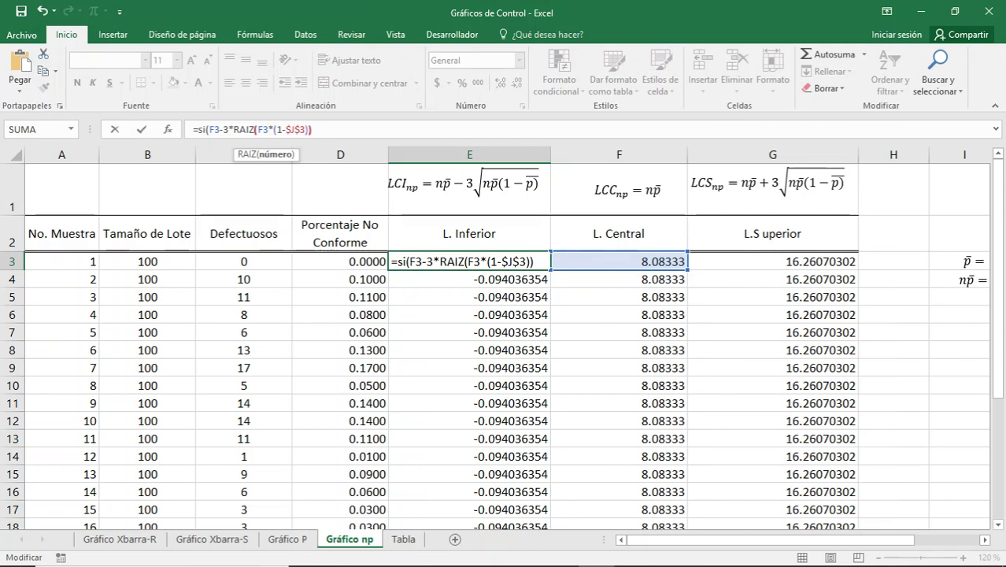
key(Right)
key(Right)
text(<)
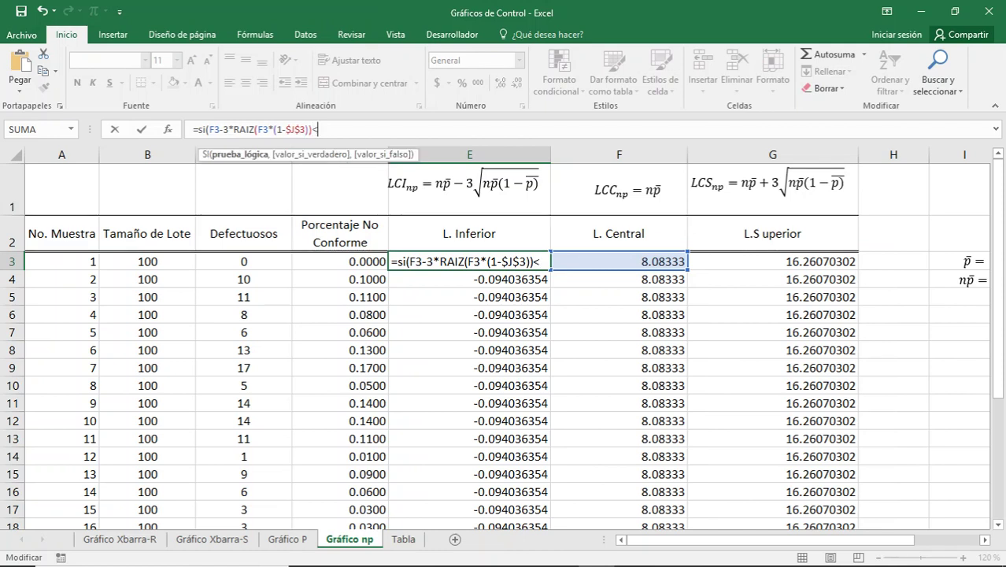
text(0,)
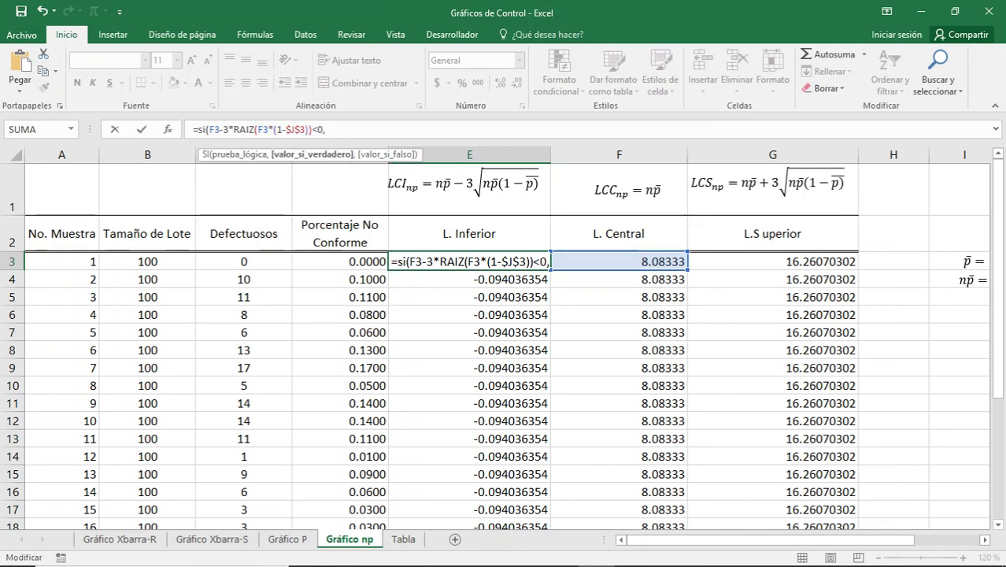
text(0)
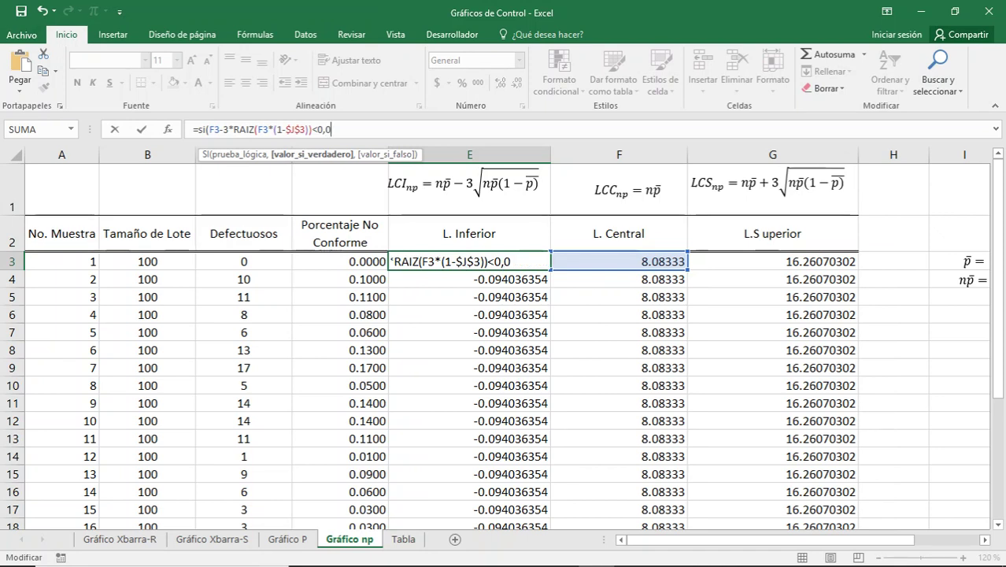
Add the copied expression F3-3*RAIZ(F3*(1-$J$3)) as the false value of the SI formula in E3 and close the function.
text(,)
key(ctrl+v)
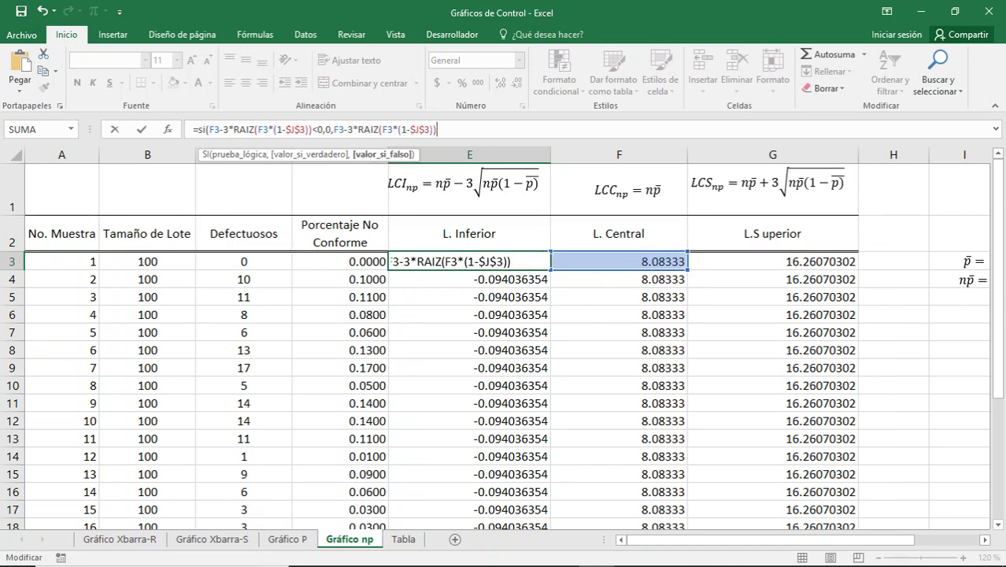
text())
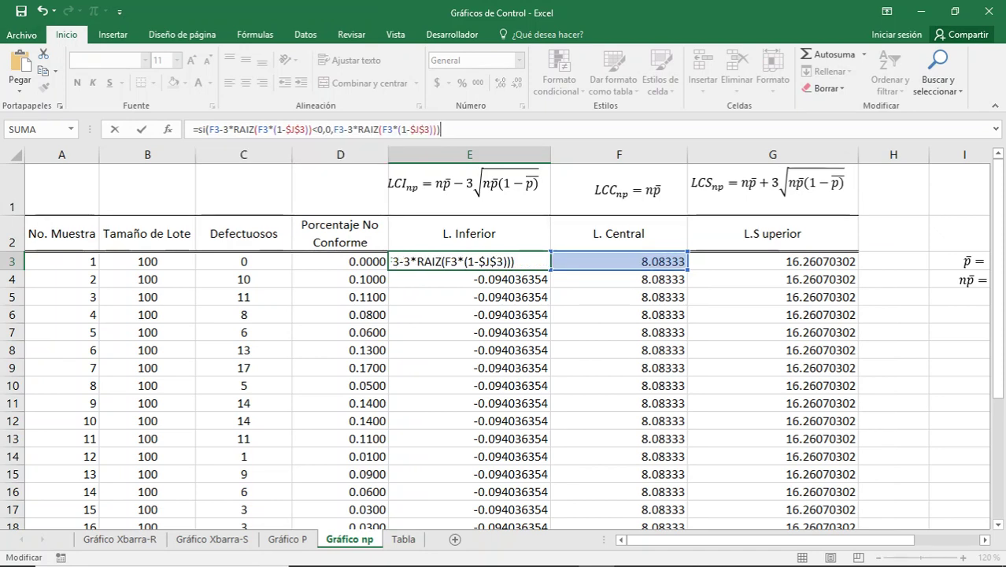
key(ctrl+Return)
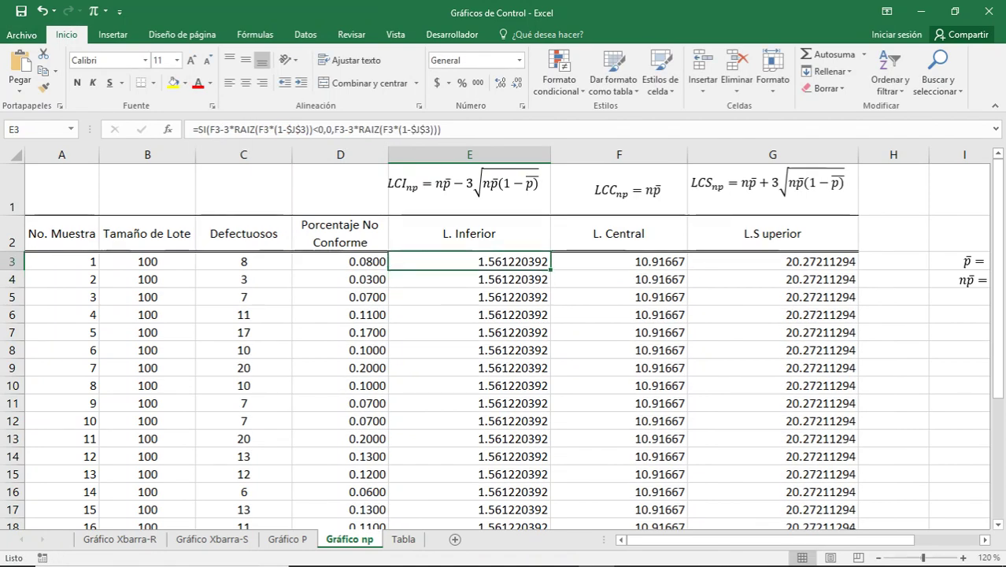
Fill the SI lower-limit formula from E3 down the L. Inferior column through row 26.
double_click(550, 270)
click(619, 280)
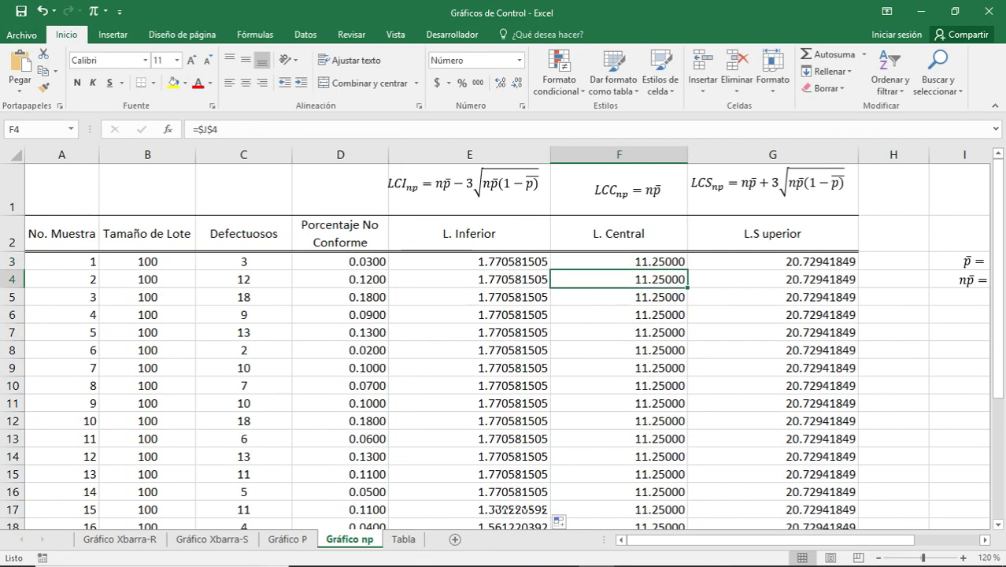
Recalculate the random sample data several times to check how the lower limit in E3 behaves.
click(469, 262)
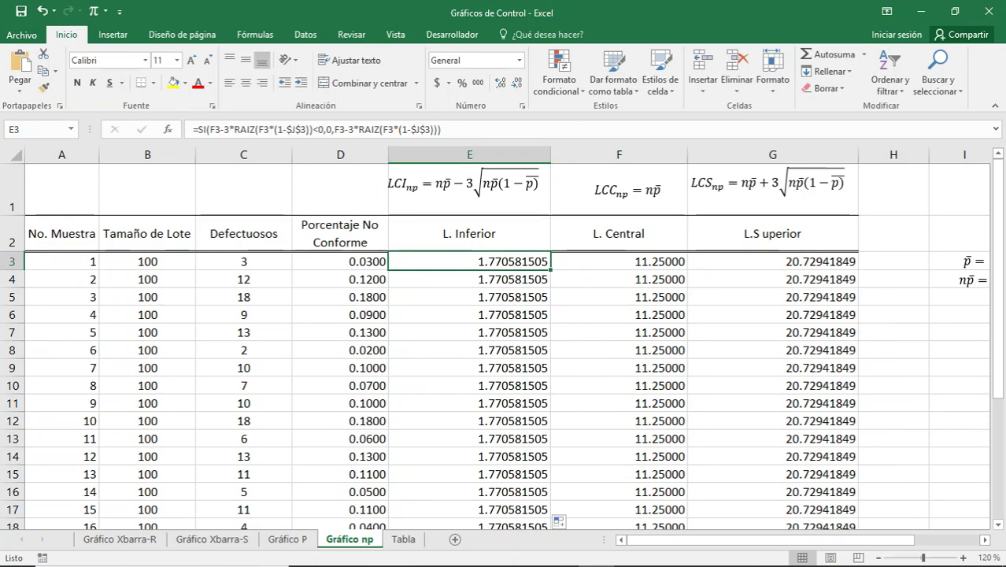
key(F9)
key(F9)
key(F9)
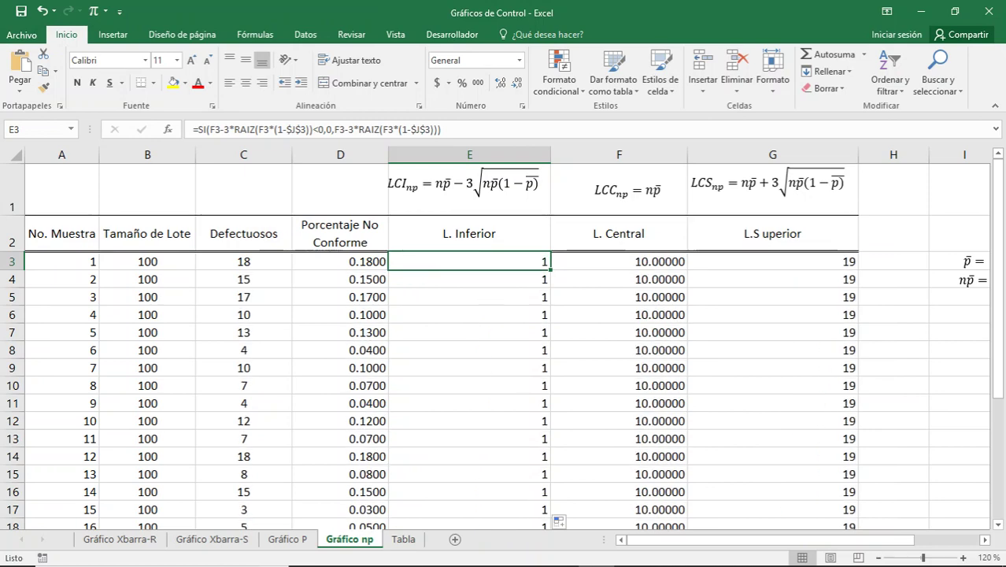
key(F9)
key(F9)
key(F9)
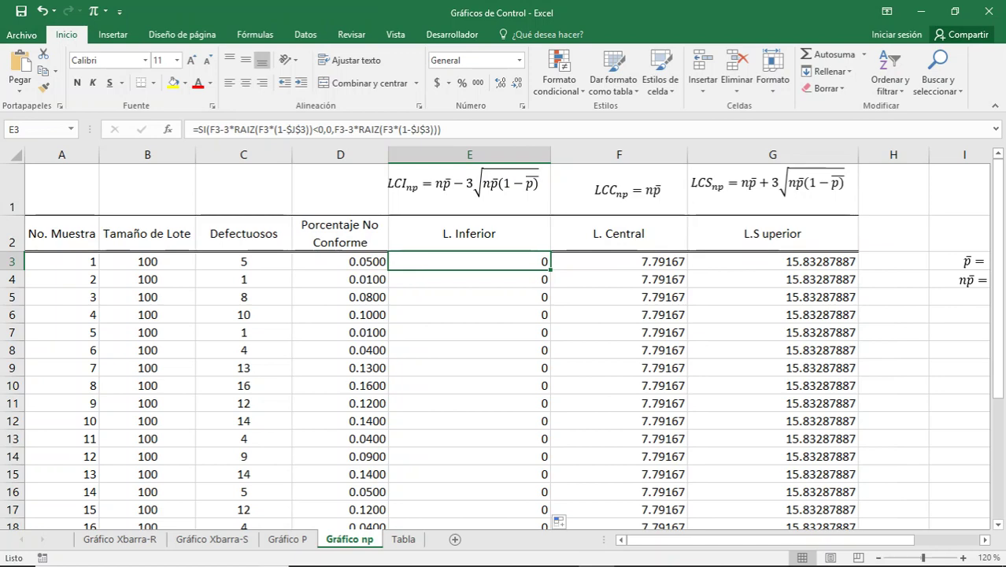
Insert a basic 2D line chart from the Defectuosos, L. Inferior, L. Central and L.S uperior columns, rows 2 to 26 including headers.
click(243, 234)
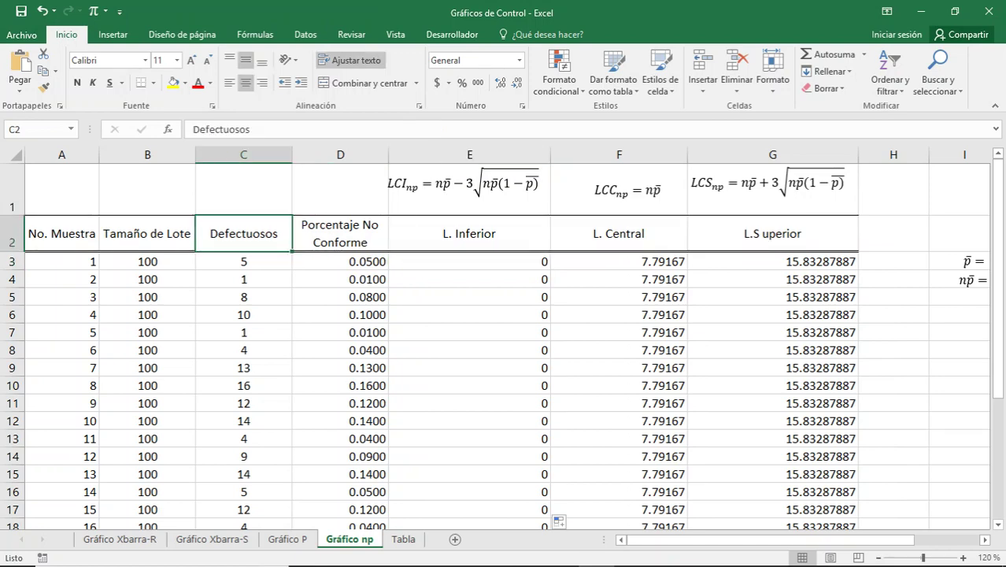
key(ctrl+shift+Down)
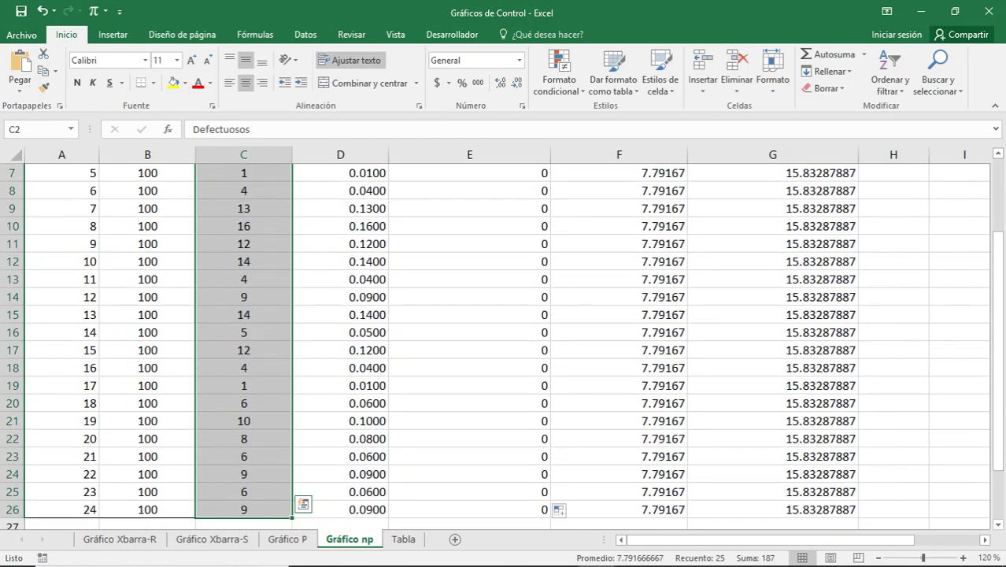
scroll(504, 339, up, 2)
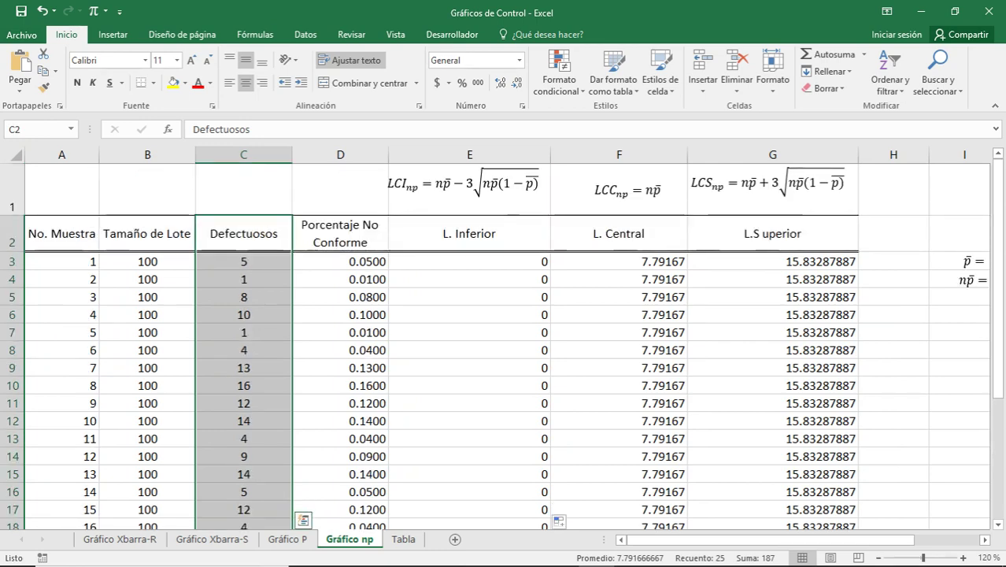
ctrl+click(469, 234)
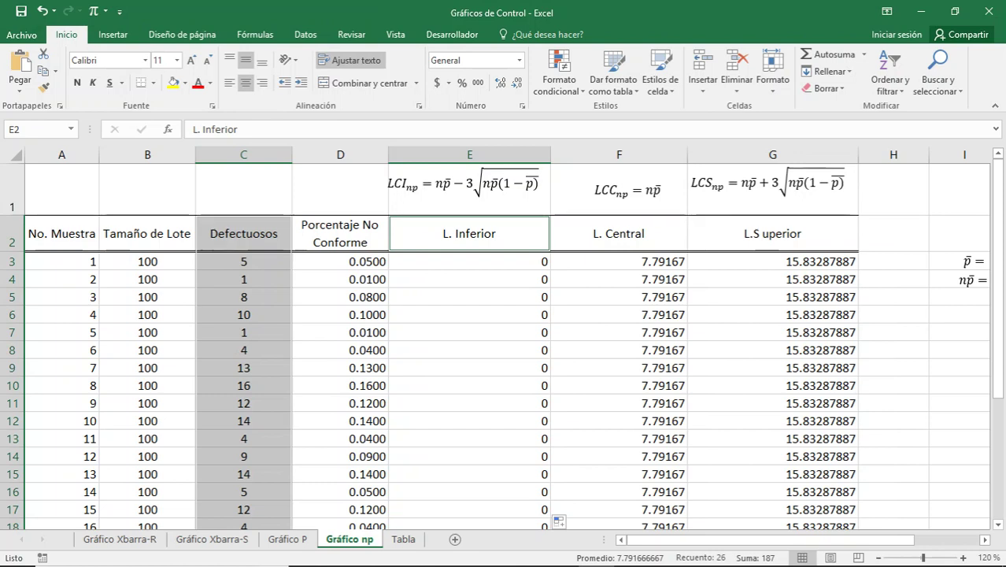
drag(598, 236, 856, 251)
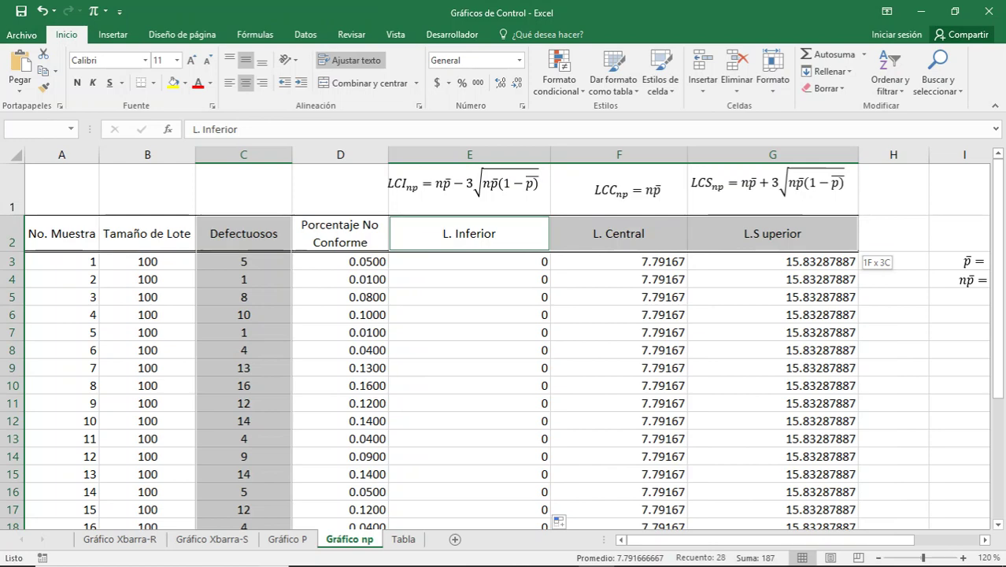
key(ctrl+shift+Down)
drag(771, 509, 771, 509)
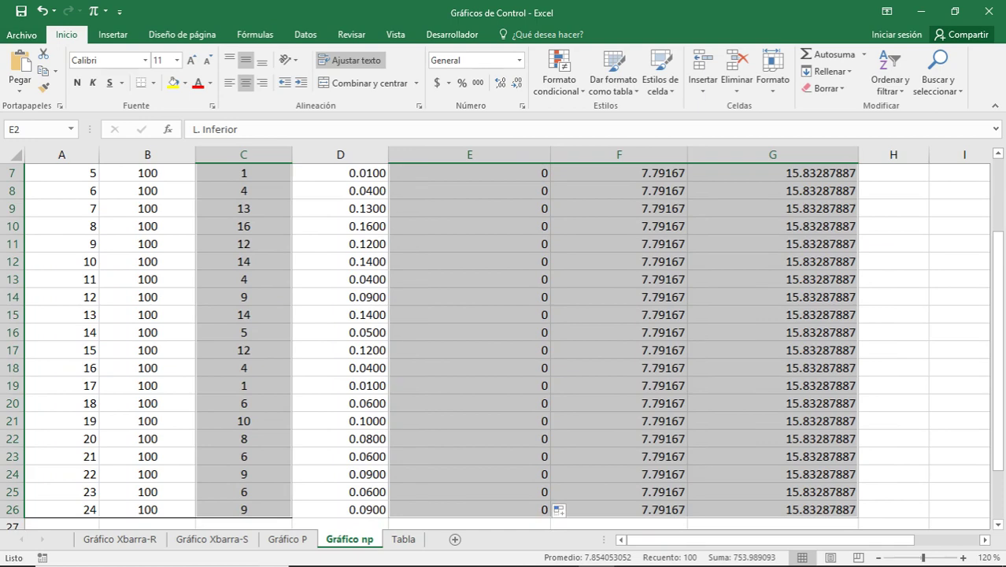
scroll(504, 339, up, 2)
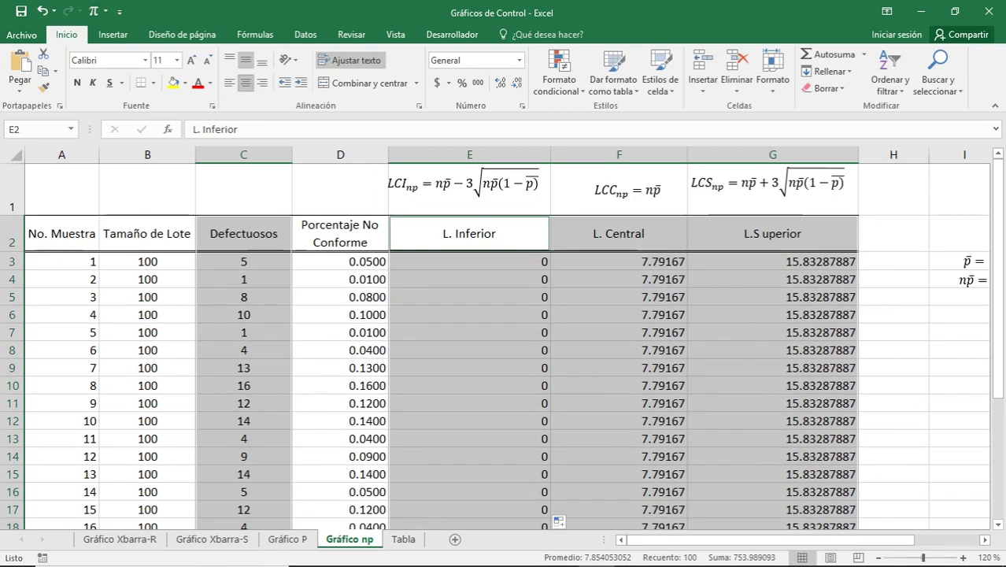
click(112, 35)
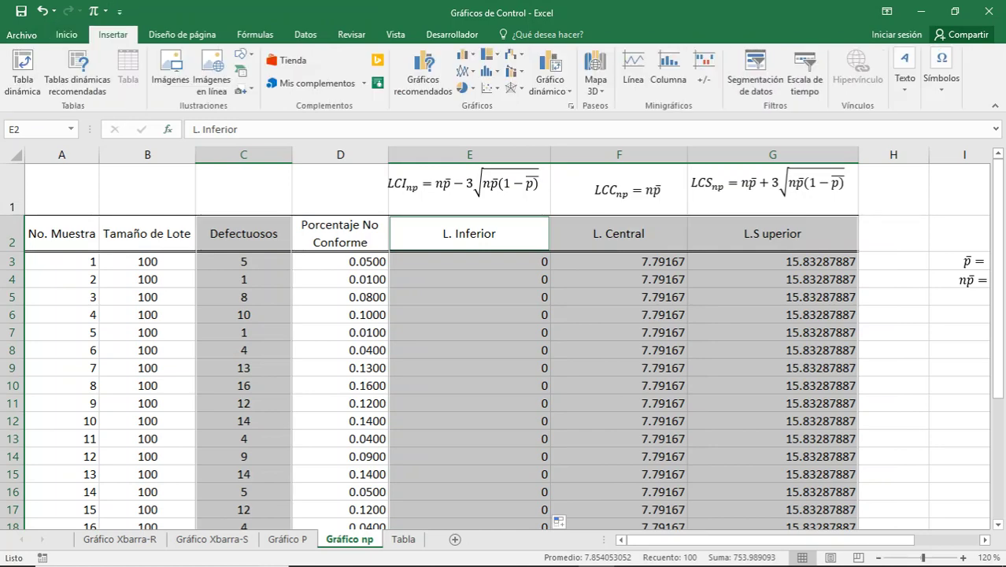
click(465, 71)
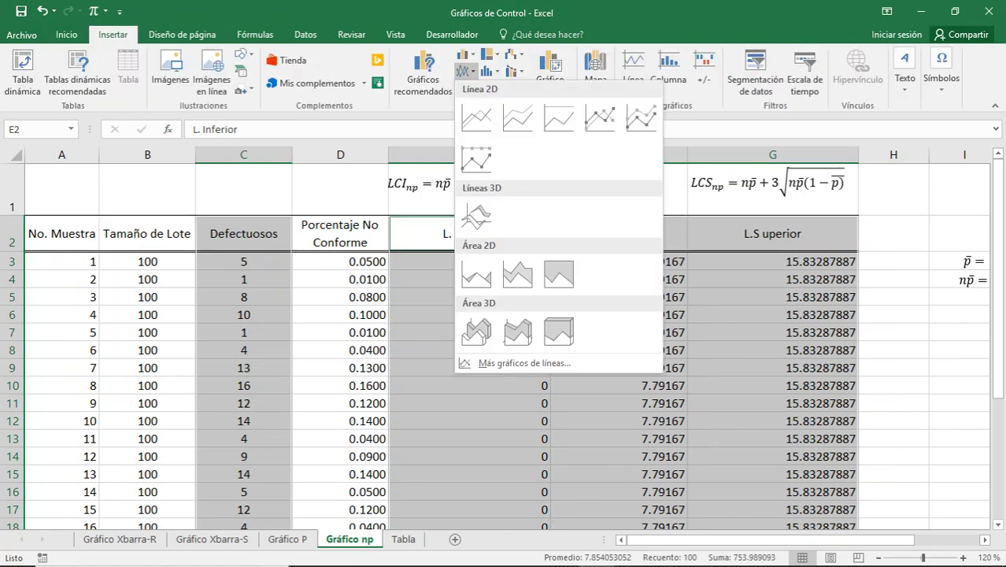
click(477, 118)
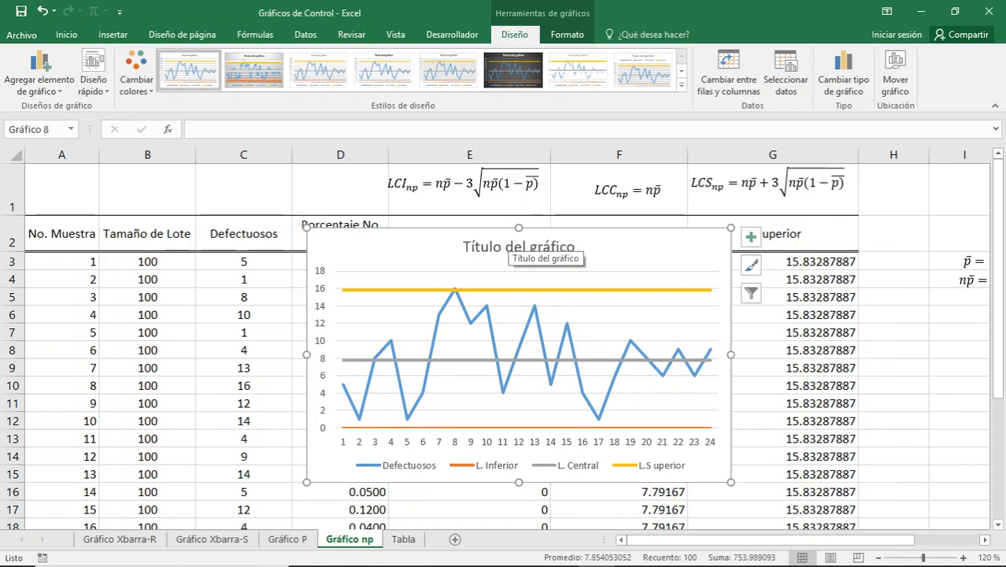
Change the chart title to "Gráfico de Control np" and enlarge the chart slightly.
click(516, 245)
drag(576, 247, 462, 248)
text(Gr´fico)
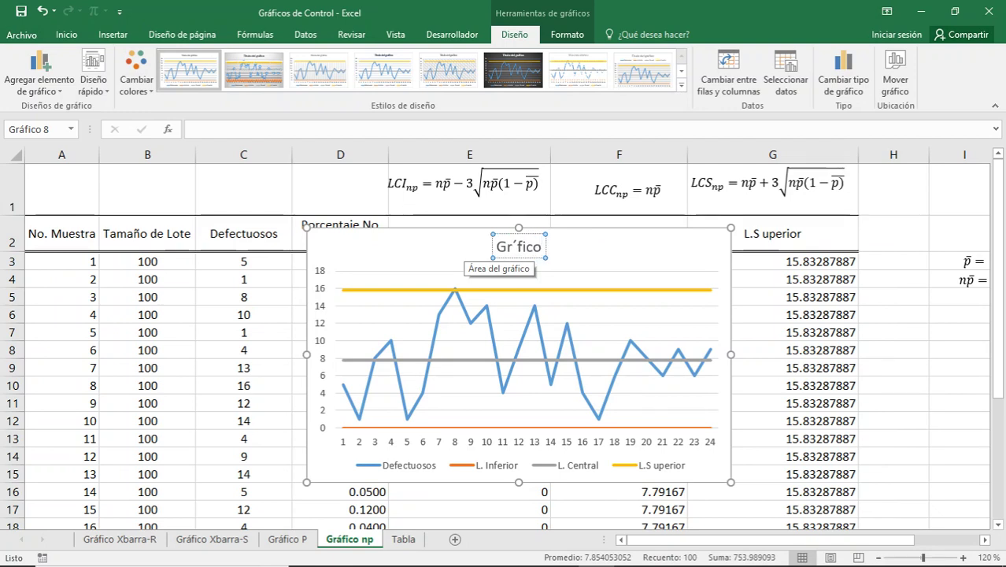
key(BackSpace)
key(BackSpace)
key(BackSpace)
key(BackSpace)
key(BackSpace)
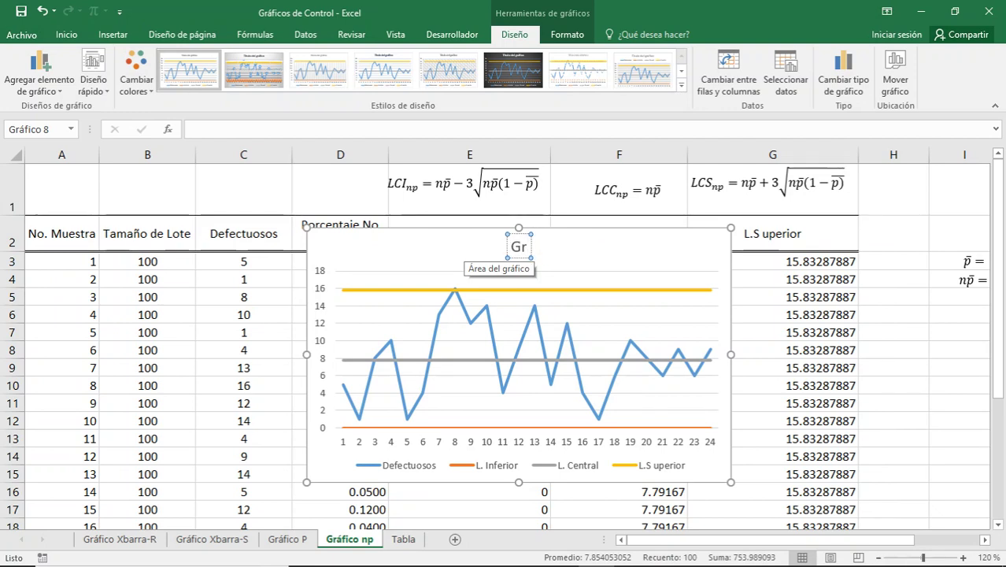
text(áfico)
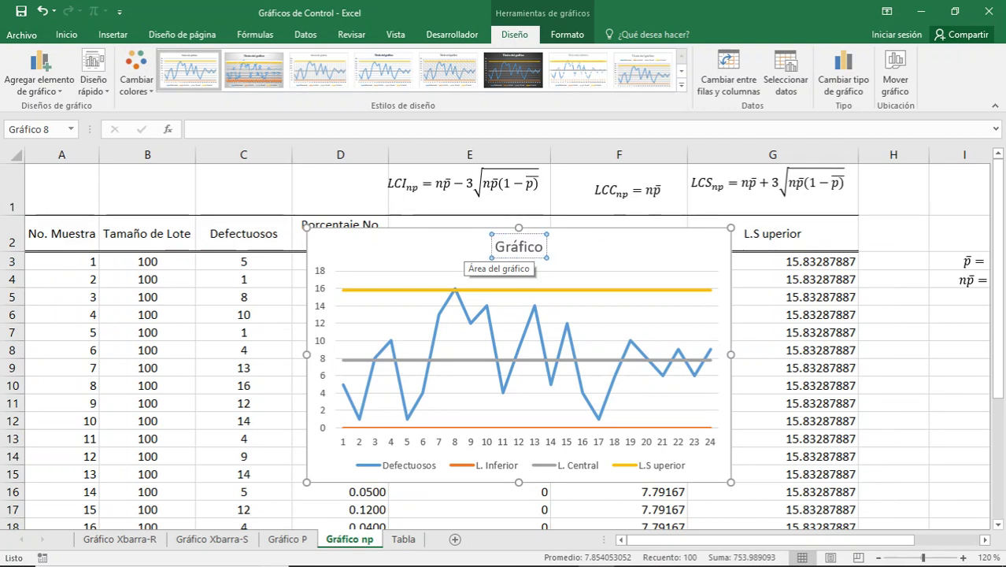
text( de Control)
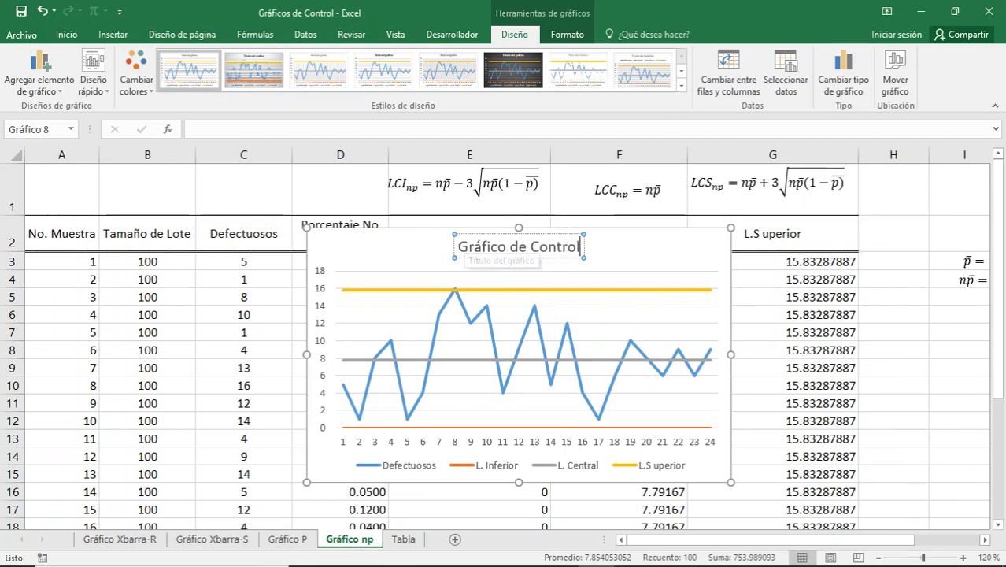
text( np)
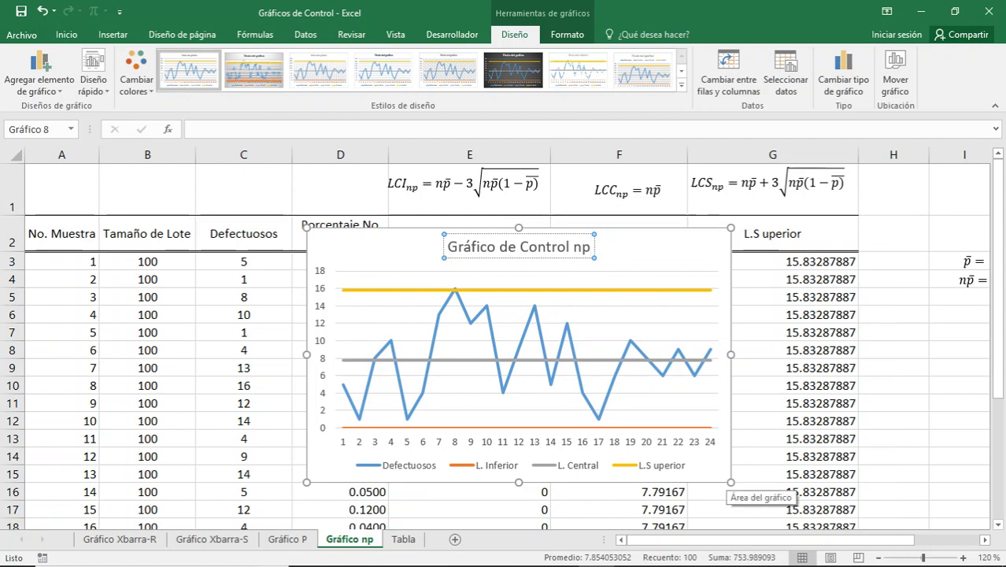
drag(731, 481, 779, 490)
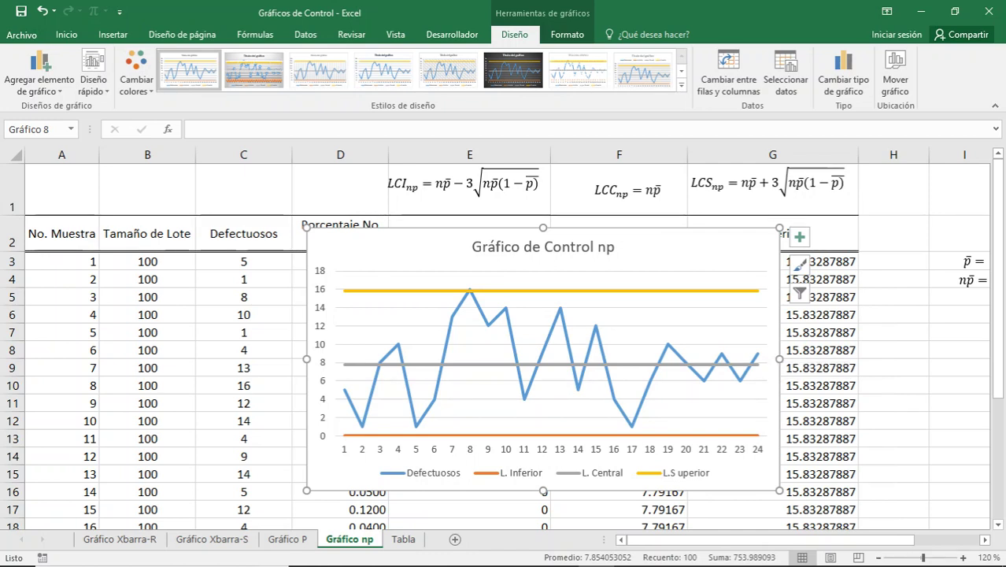
Thin the Defectuosos series line in the chart to a width of 1.5 pt.
click(684, 290)
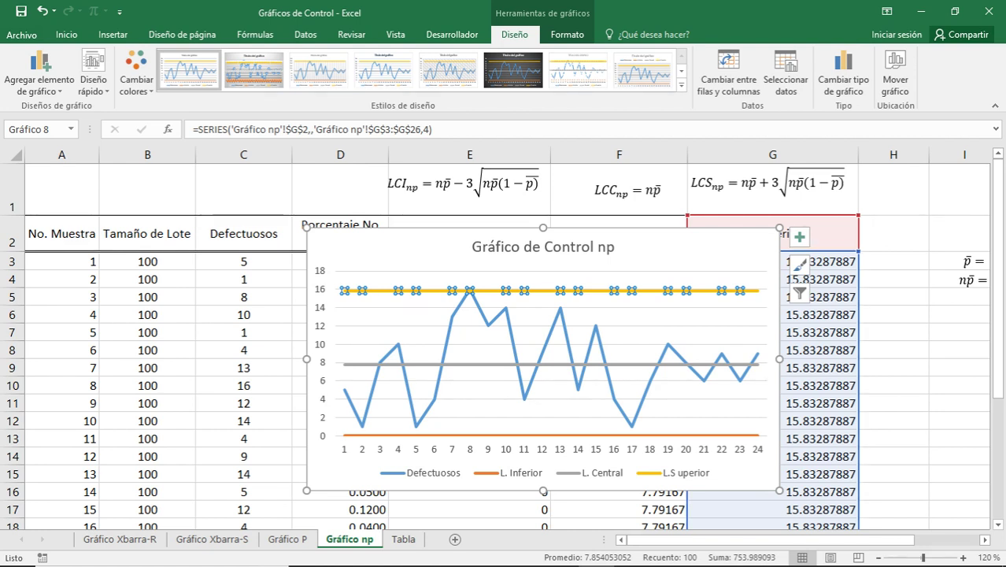
double_click(686, 290)
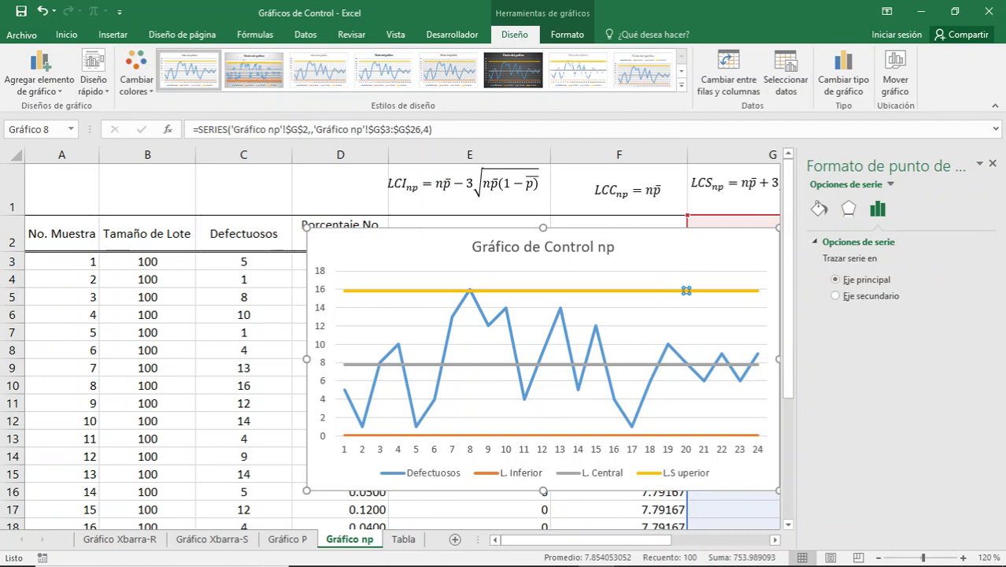
click(669, 346)
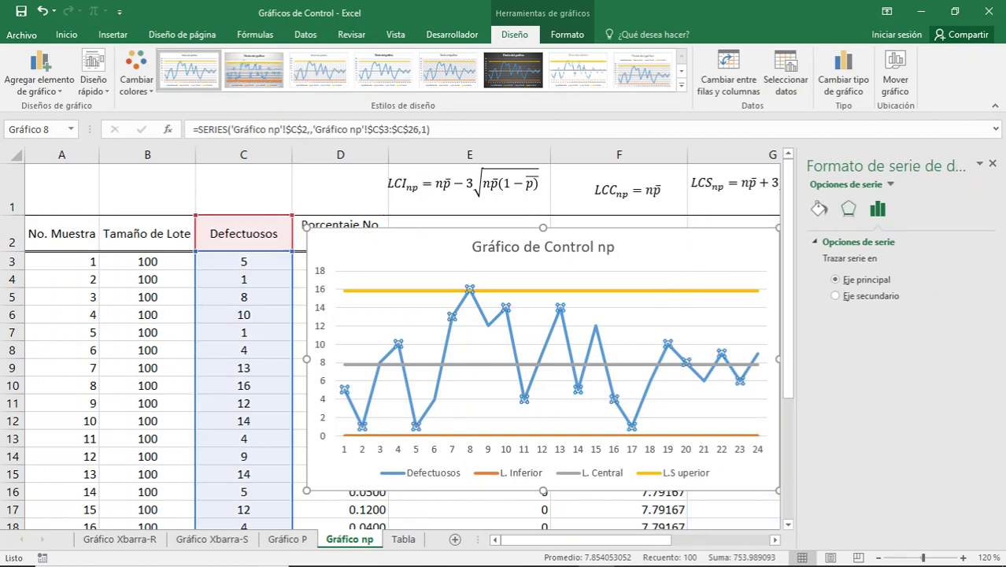
click(848, 209)
click(818, 209)
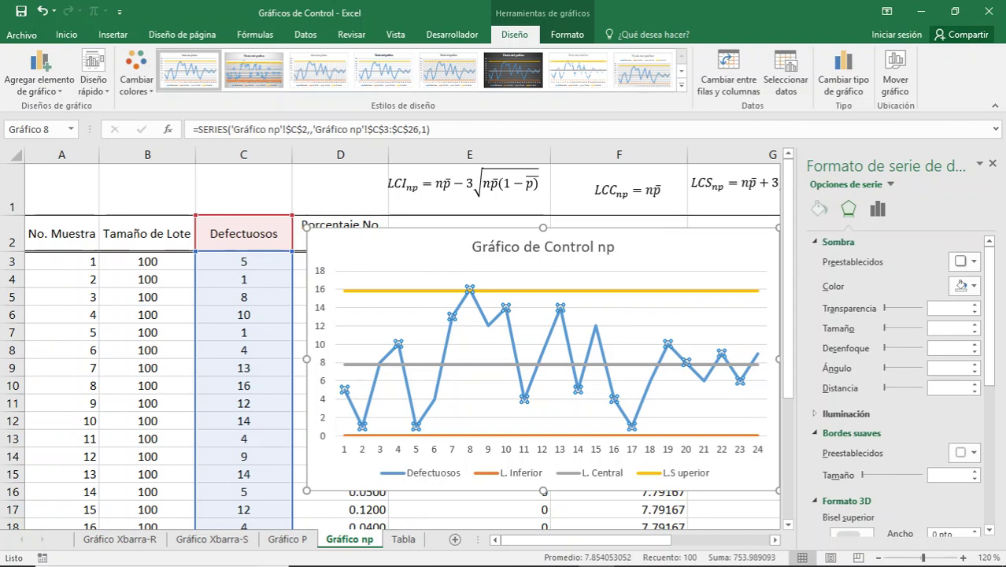
click(975, 405)
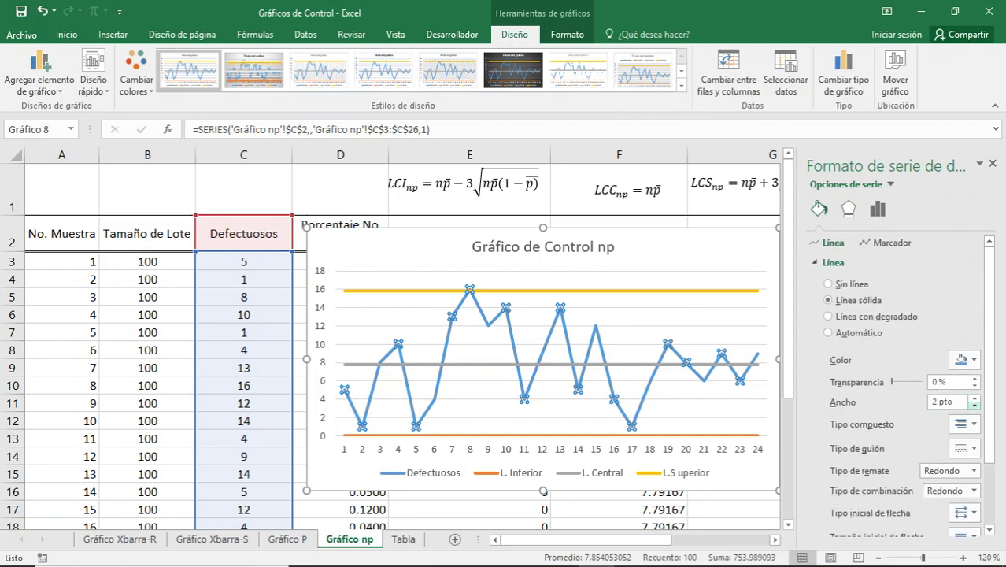
click(974, 405)
click(974, 406)
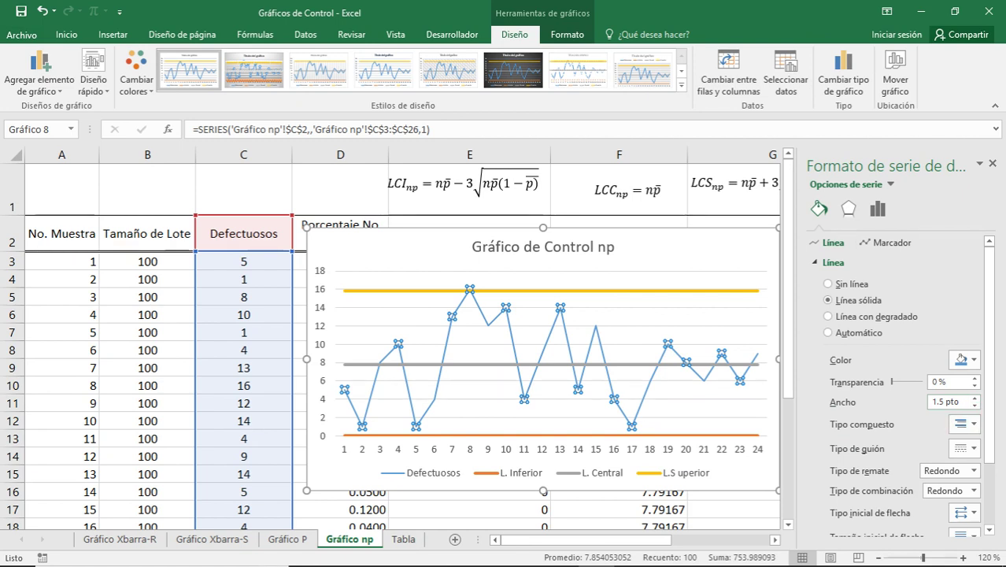
Format the L.S uperior series line with a width of 0.75 pt and black color.
click(703, 290)
click(974, 406)
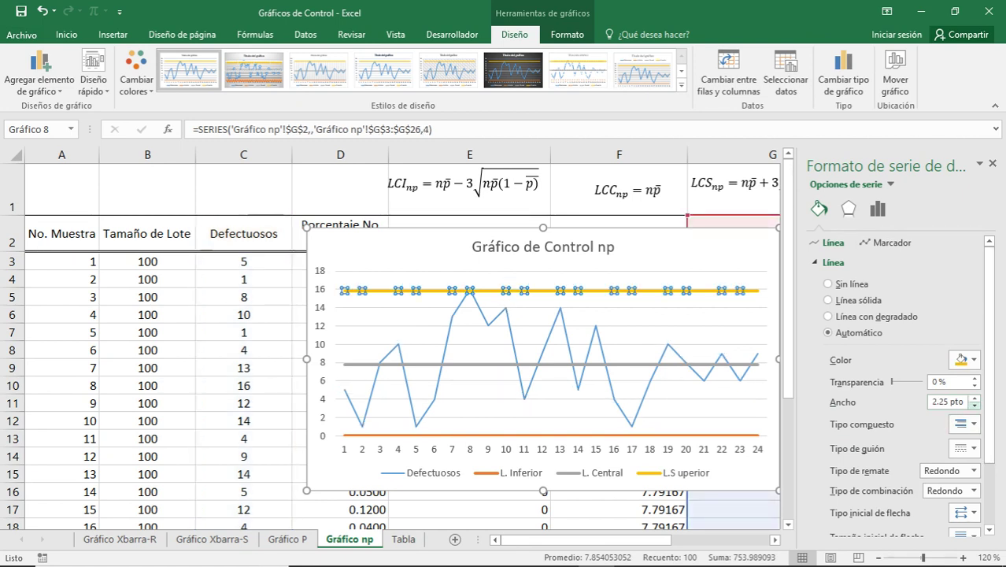
click(974, 405)
click(975, 405)
click(975, 405)
click(975, 405)
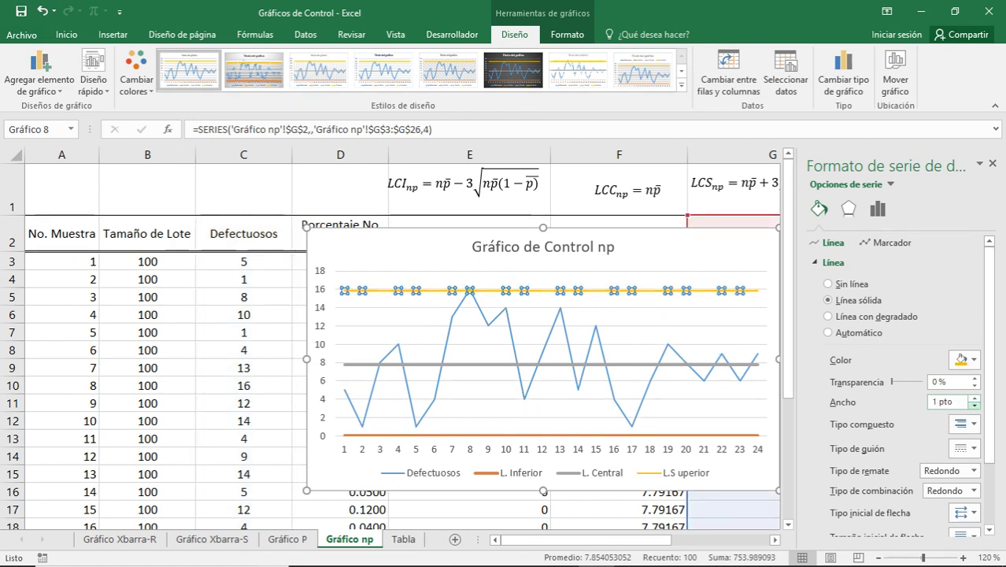
click(975, 405)
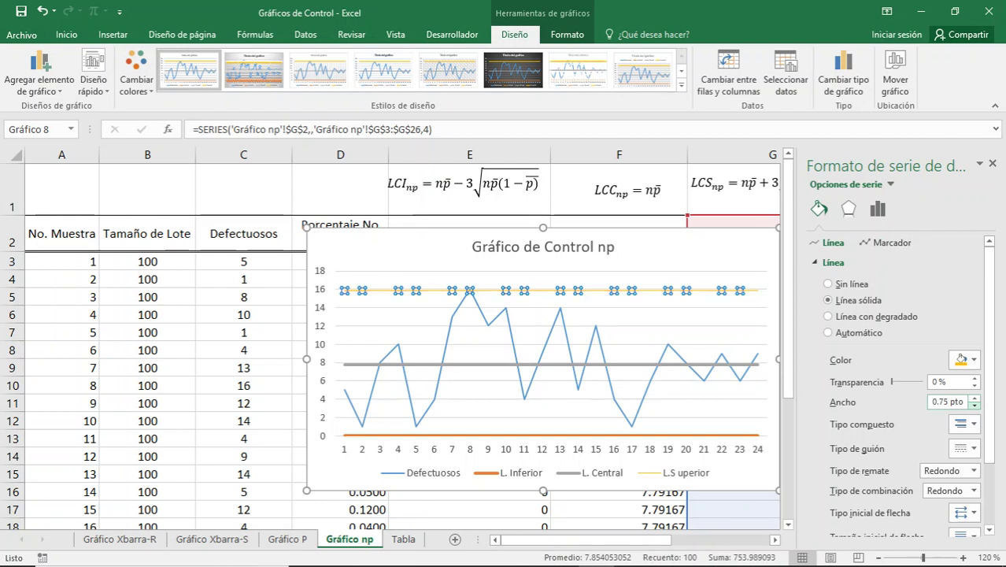
click(962, 359)
click(896, 393)
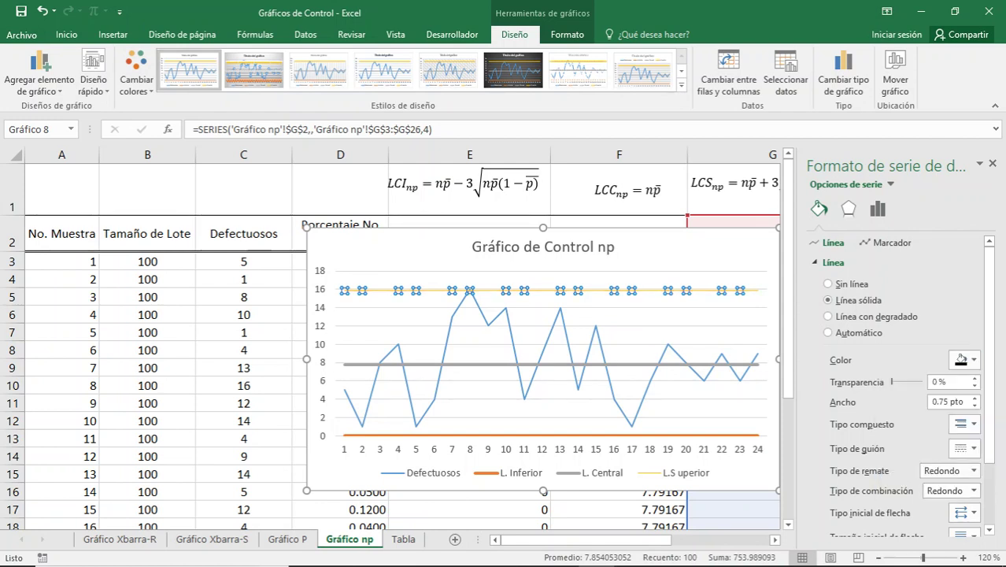
Format the L. Inferior series line with a width of 0.25 pt and black color.
click(704, 436)
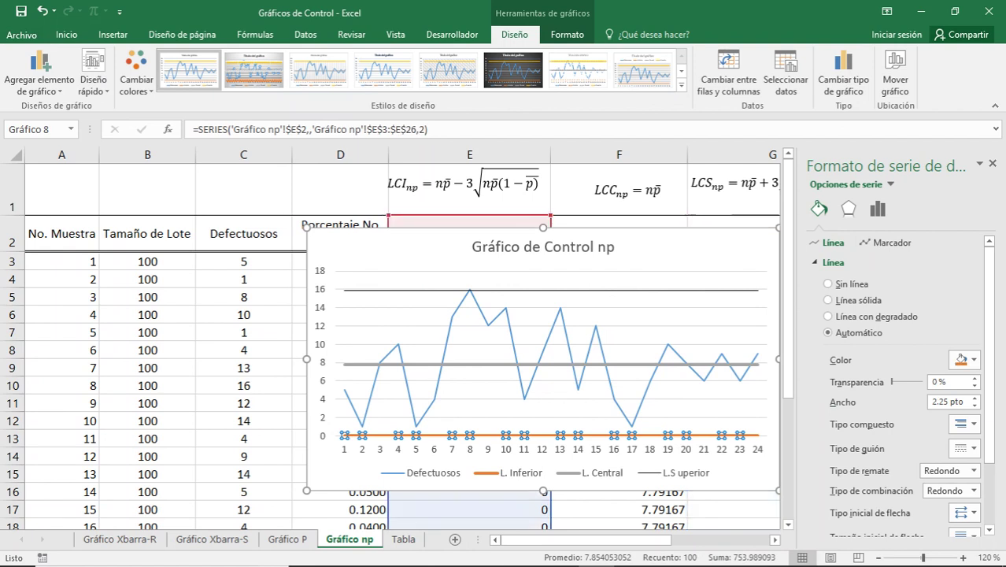
click(974, 404)
click(974, 405)
click(974, 404)
click(974, 405)
click(974, 404)
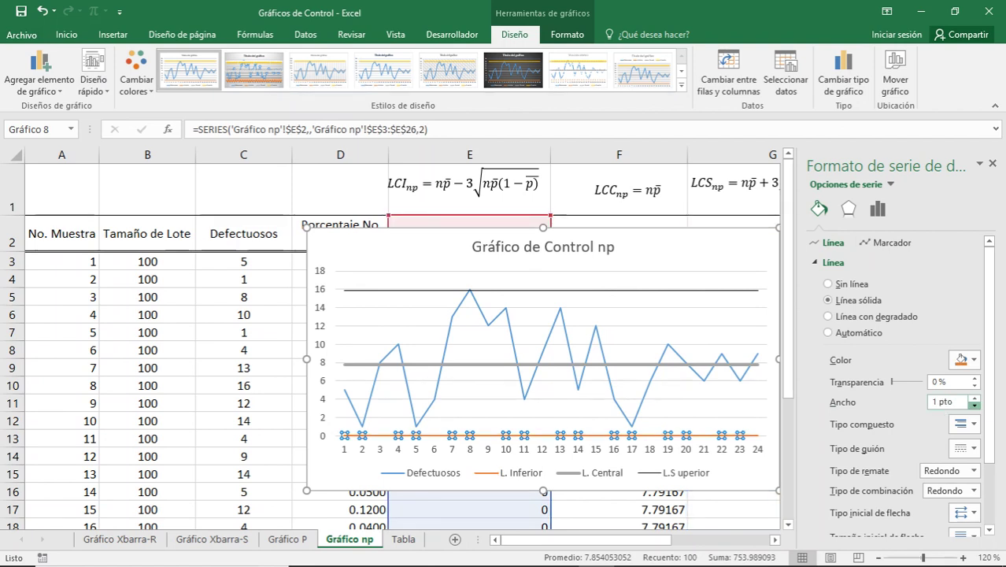
click(975, 405)
click(974, 405)
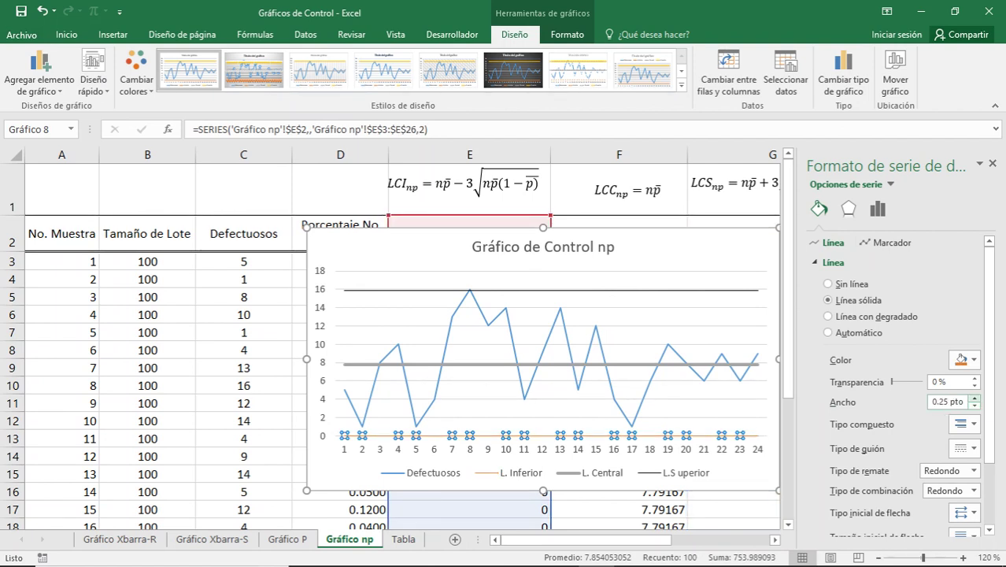
click(974, 359)
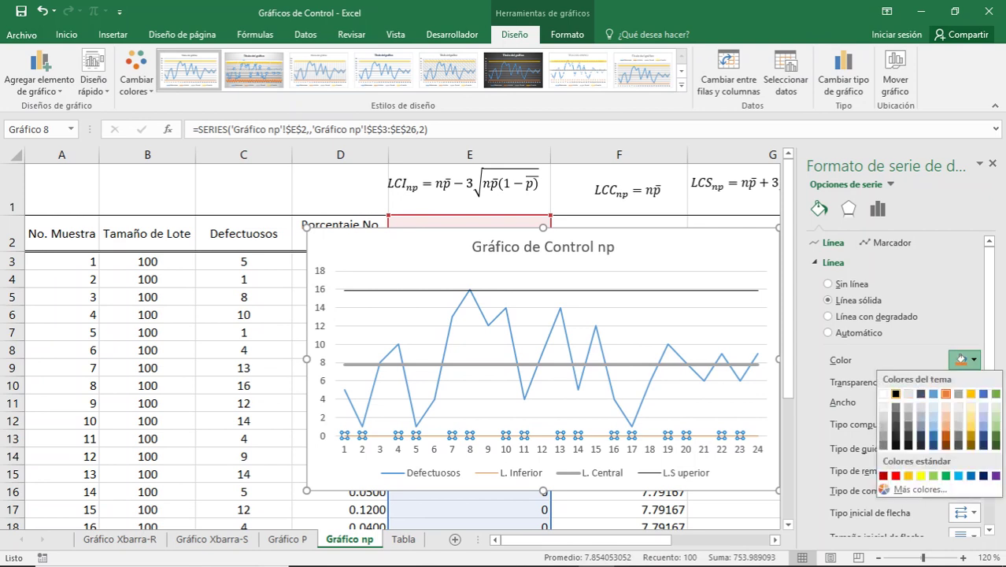
click(895, 393)
Format the L. Central series line with a width of 0.5 pt and the standard red color.
click(632, 364)
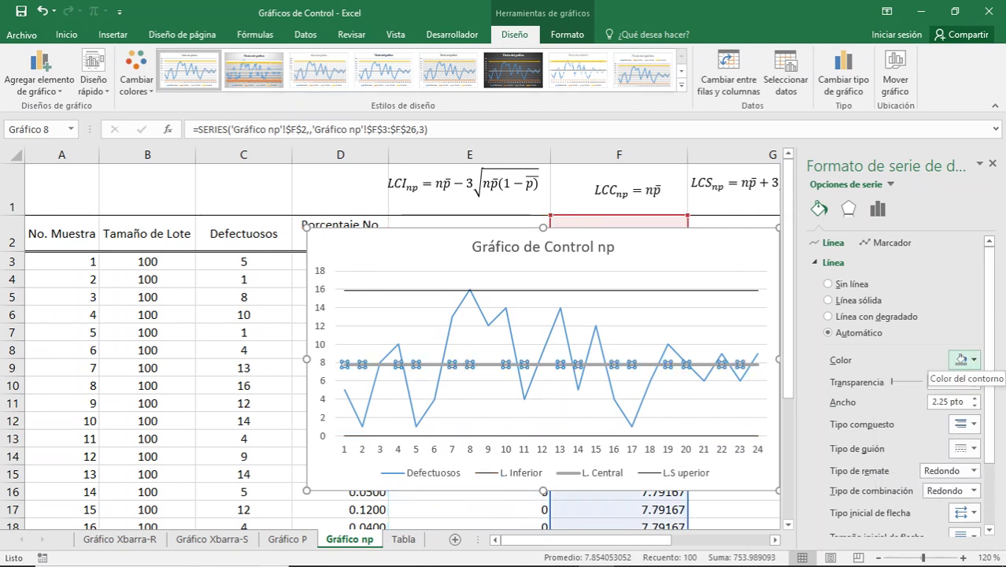
click(974, 405)
click(975, 404)
click(974, 404)
click(975, 404)
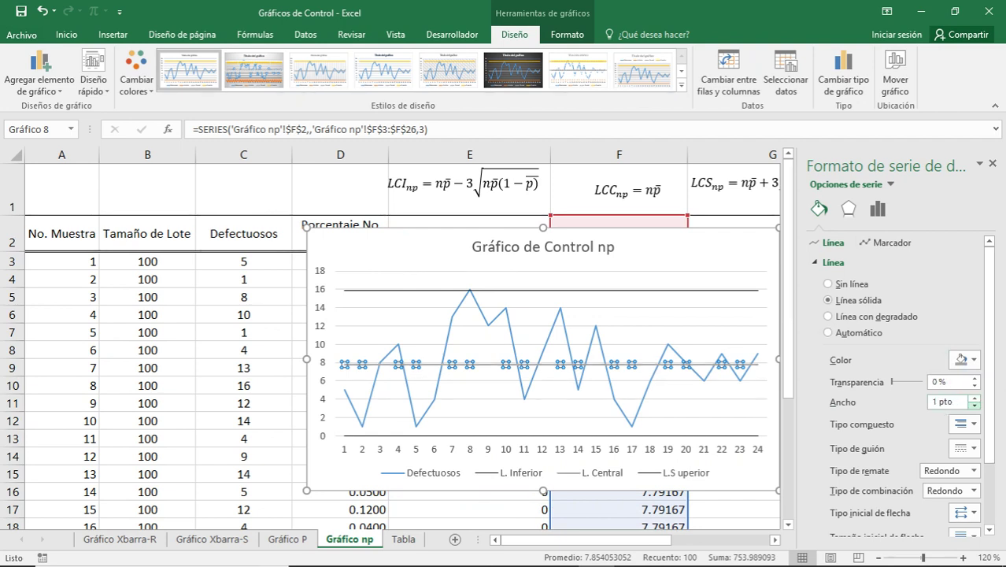
click(974, 405)
click(974, 404)
click(975, 405)
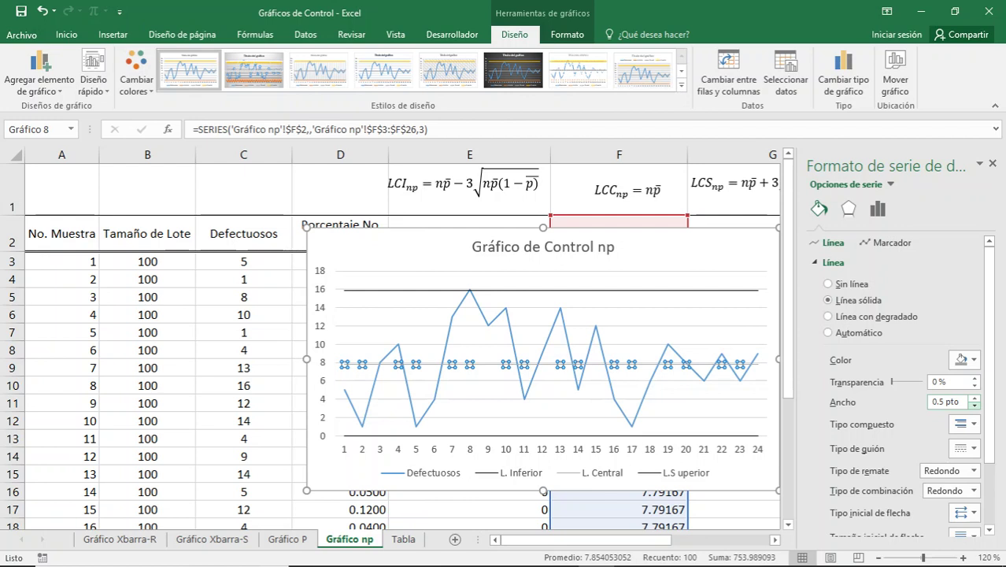
click(961, 359)
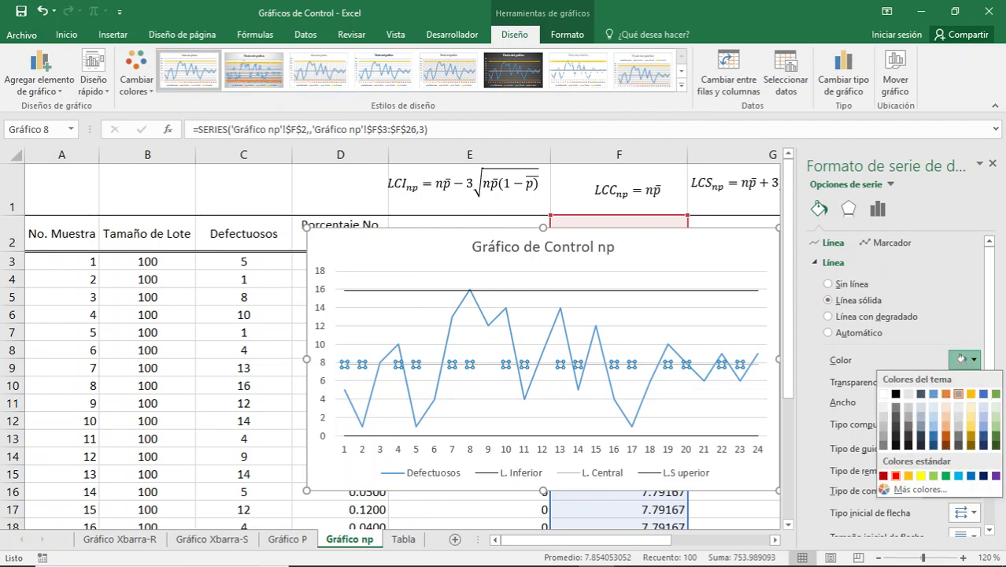
click(895, 475)
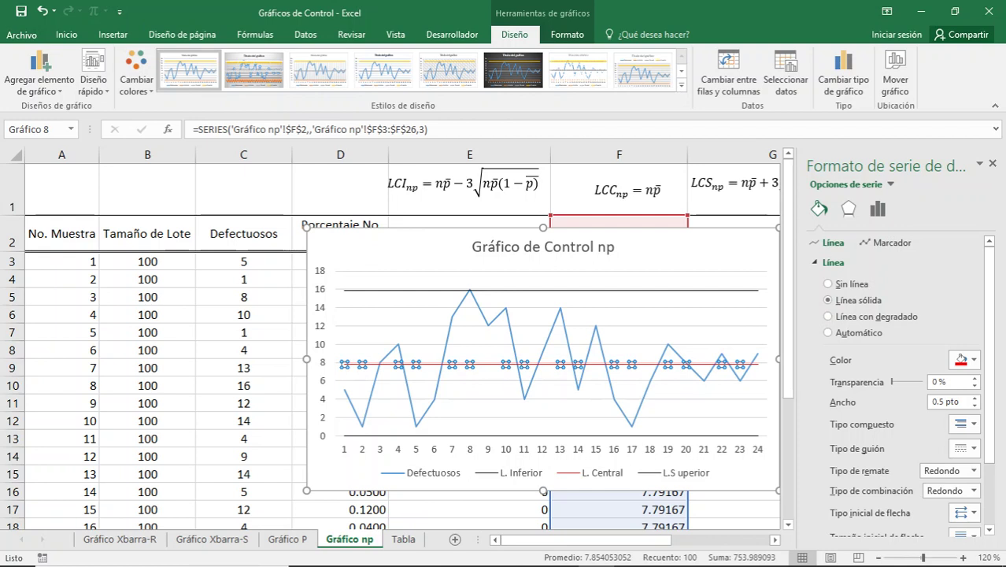
Move the np control chart to the empty area below the p̄ and np̄ values and close the formatting pane.
click(601, 346)
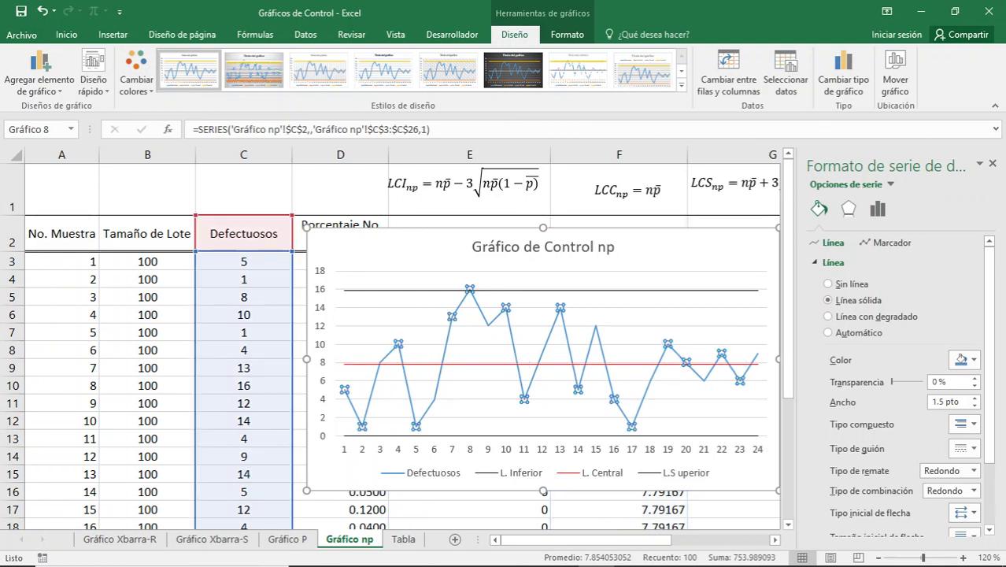
key(Escape)
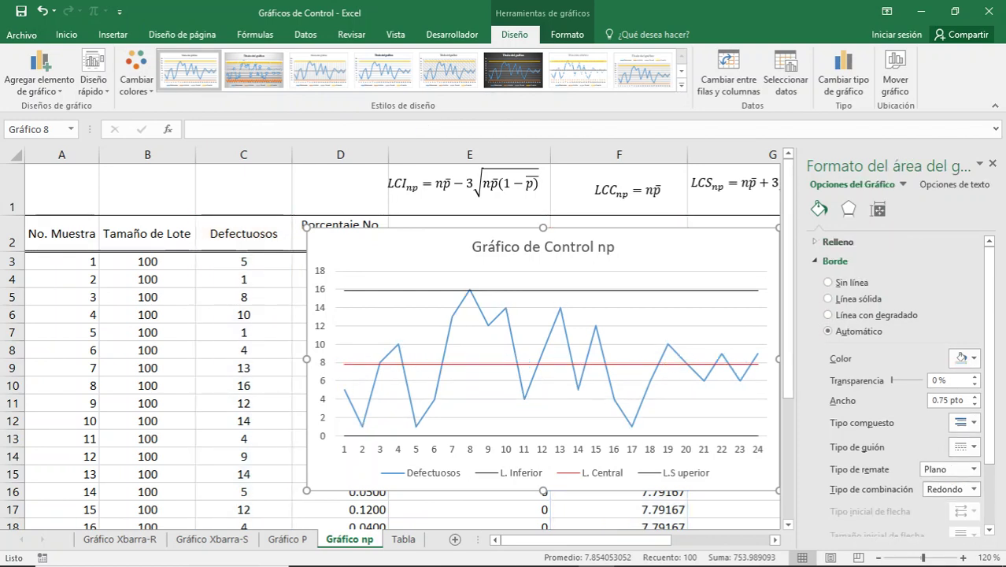
scroll(401, 346, right, 3)
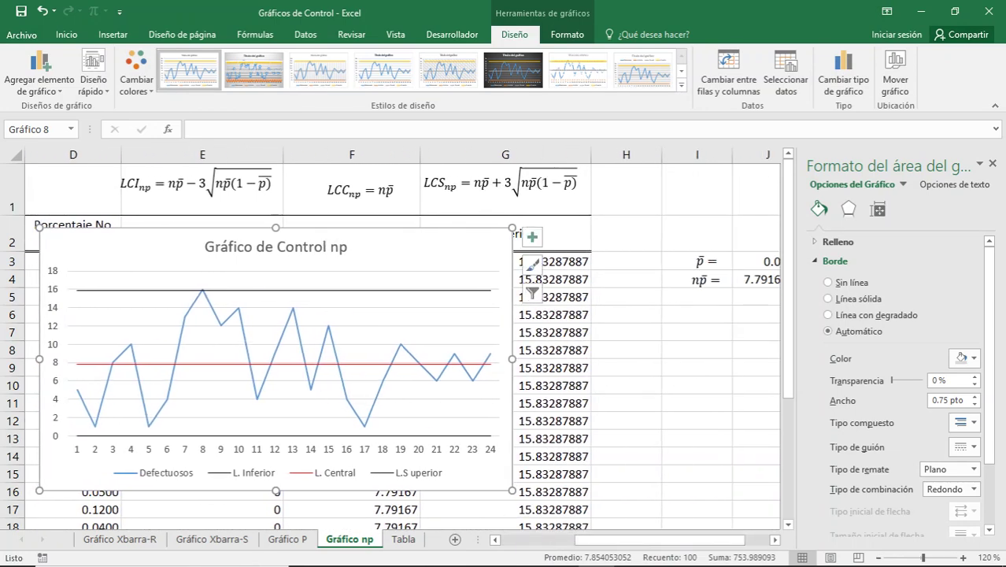
drag(440, 248, 806, 315)
click(992, 163)
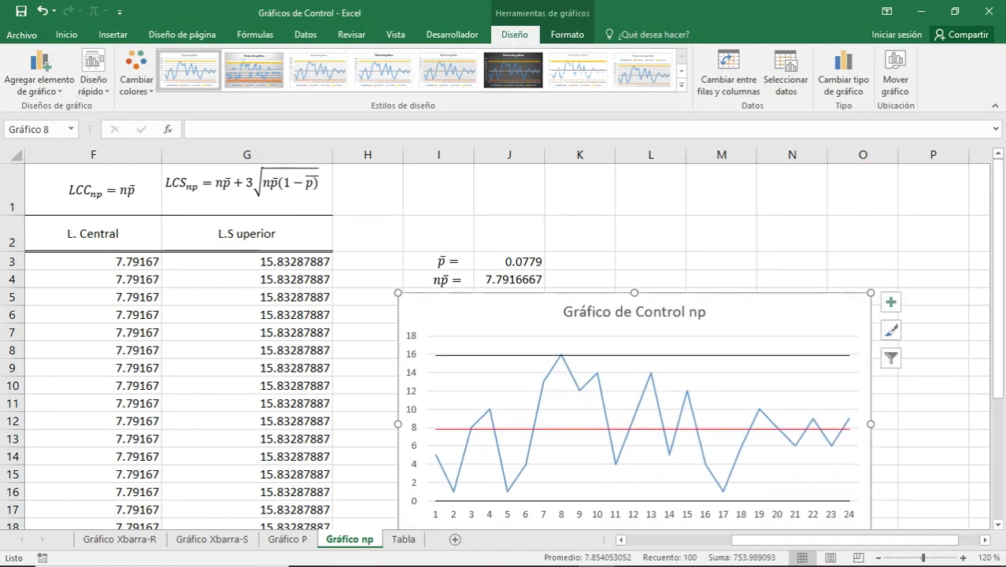
Examine the Defectuosos points in the chart against the upper, central and lower control limits, including points 5 and 8.
scroll(495, 338, down, 2)
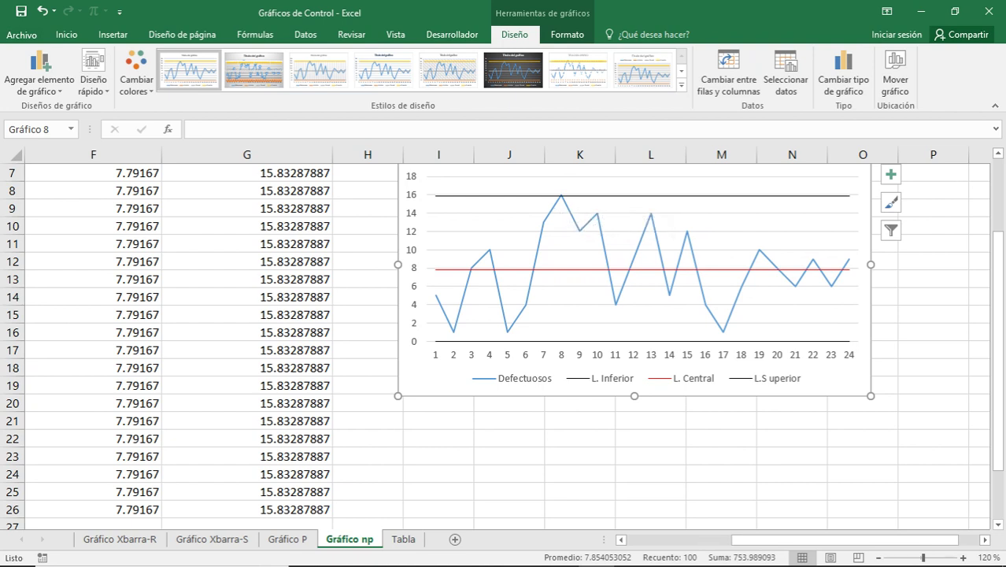
mouse_move(560, 196)
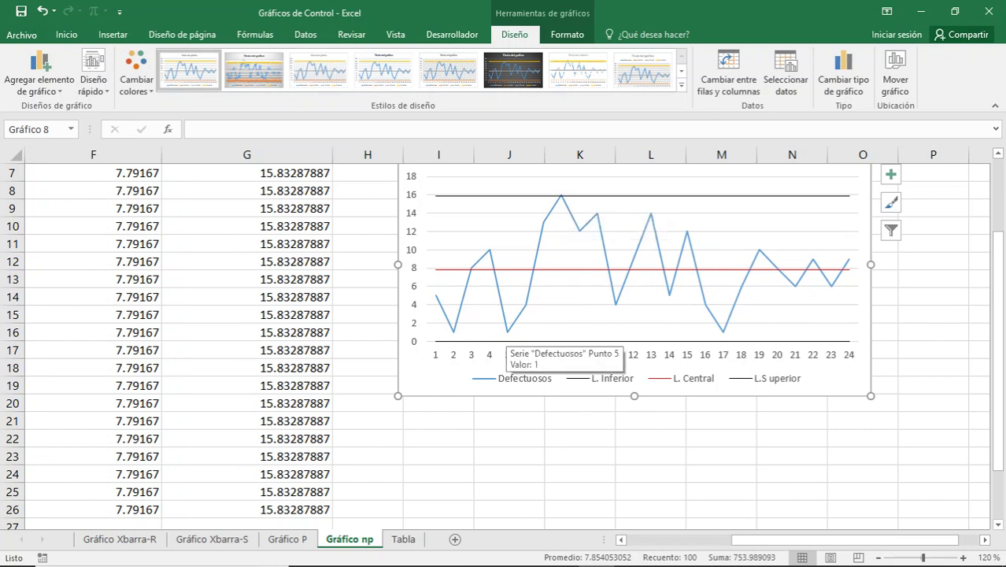
mouse_move(525, 306)
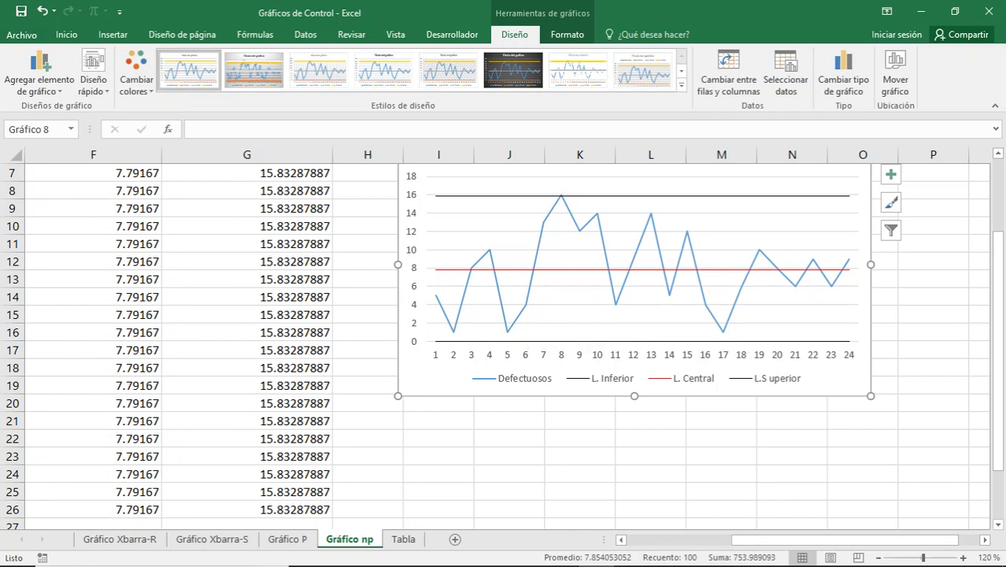
mouse_move(543, 222)
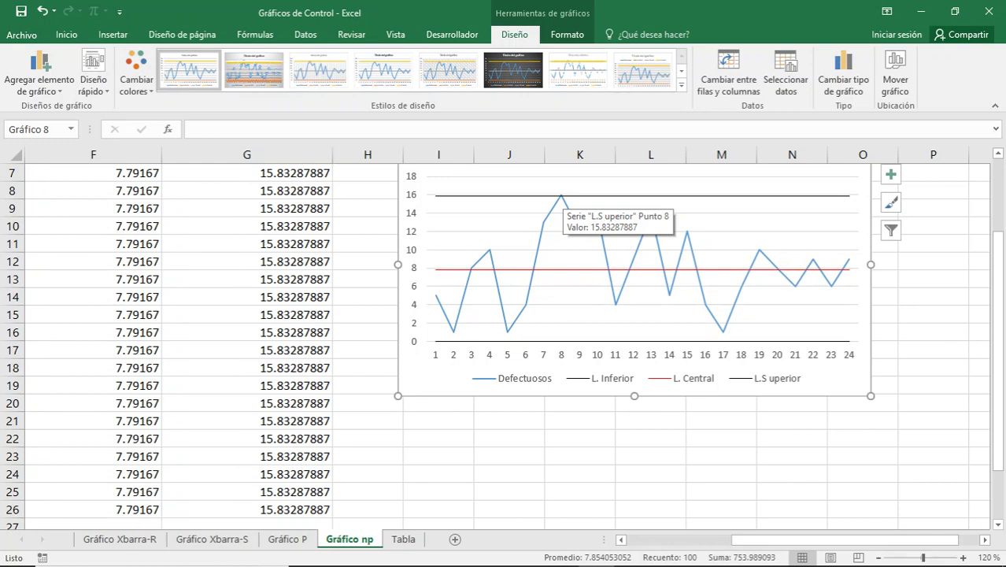
scroll(504, 339, up, 2)
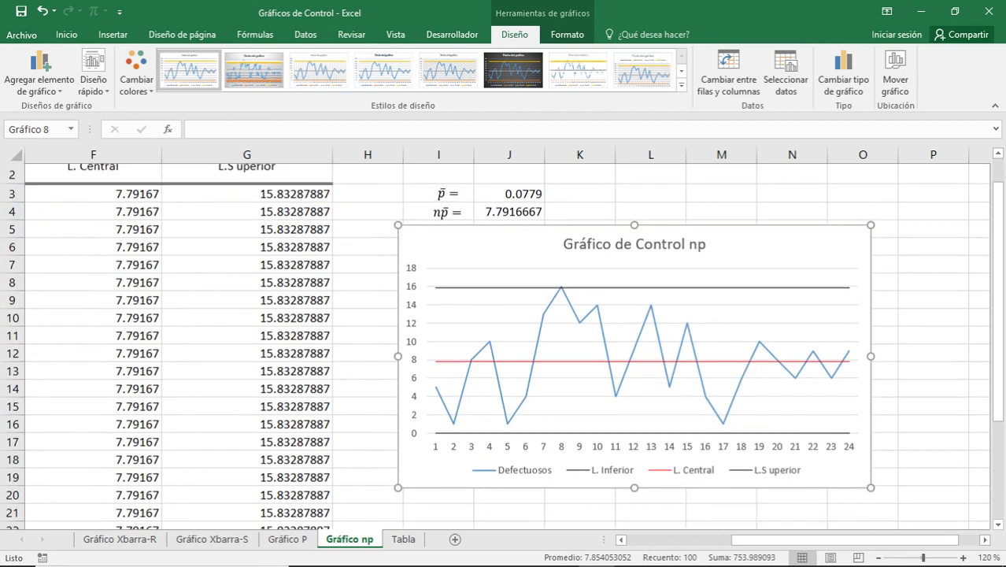
scroll(504, 346, down, 1)
Recalculate the sheet several times to see how the chart and its limits respond to new random Defectuosos data.
click(366, 226)
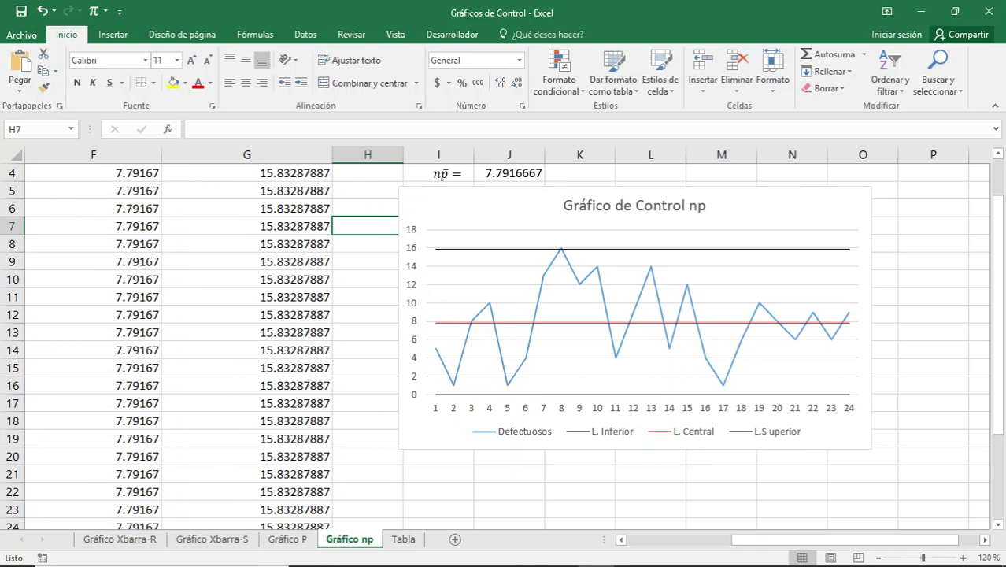
key(F9)
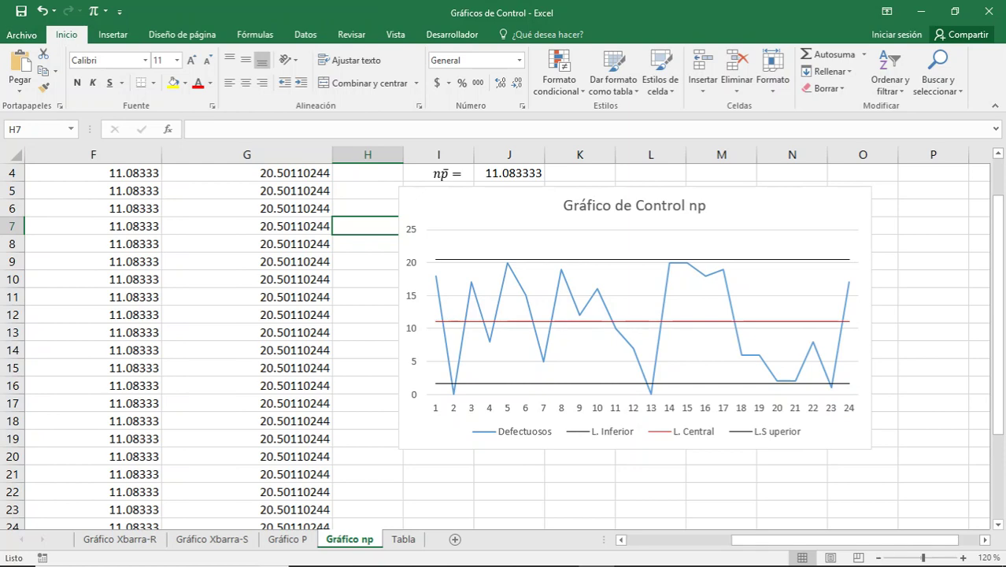
key(F9)
key(F9)
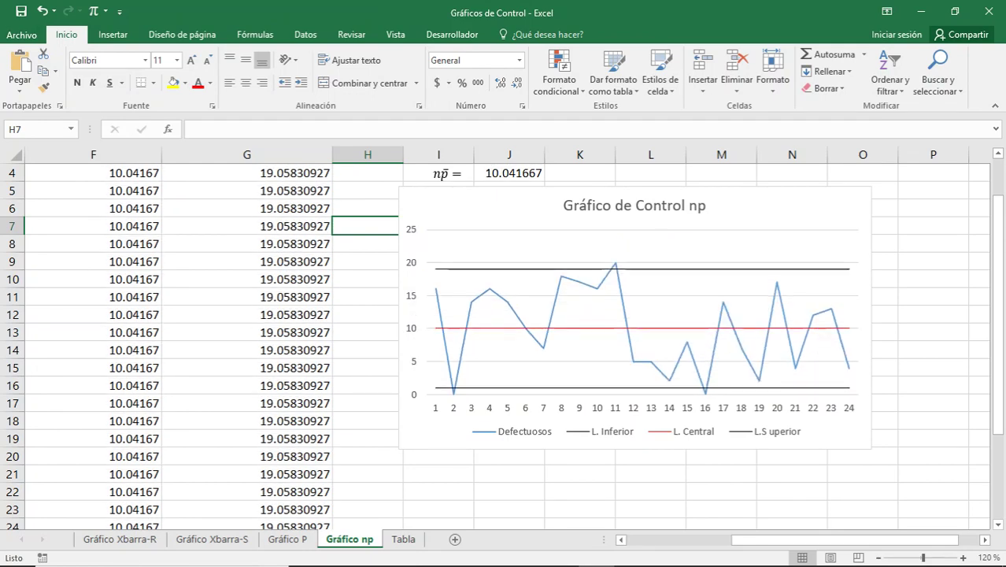
key(F9)
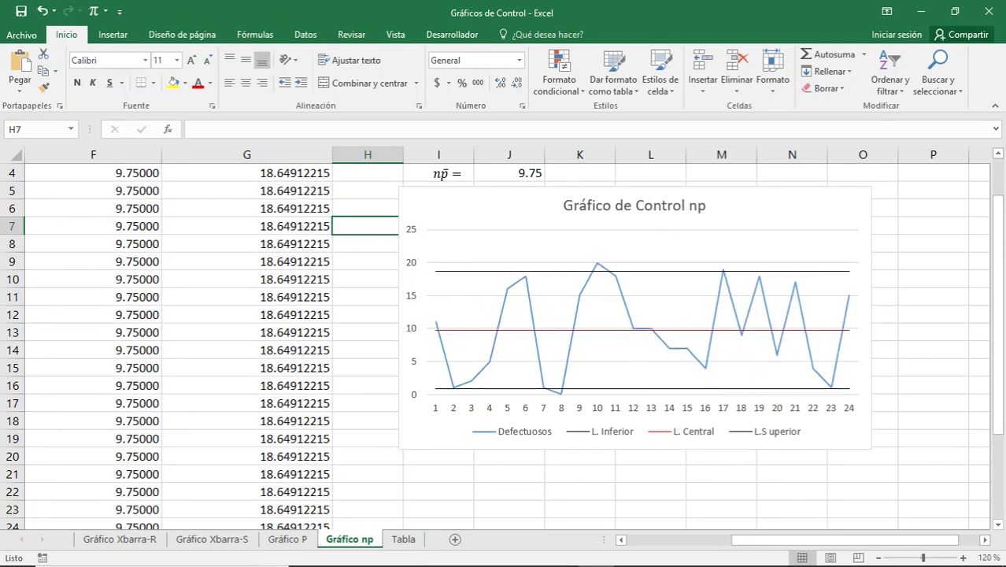
key(F9)
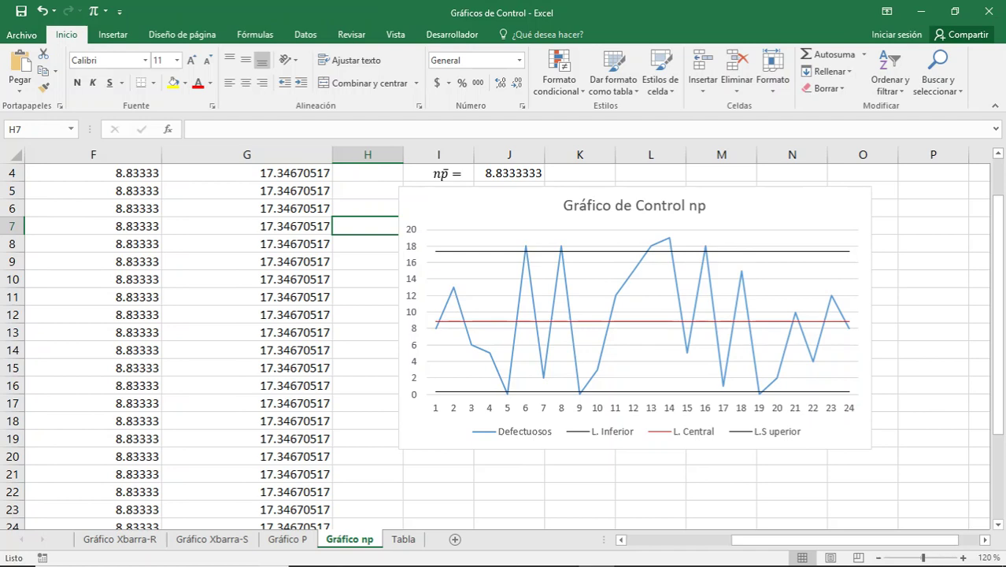
Change the first Defectuosos formula in C3 to =ALEATORIO.ENTRE(0,10) and fill it down the whole column.
key(Left)
key(Left)
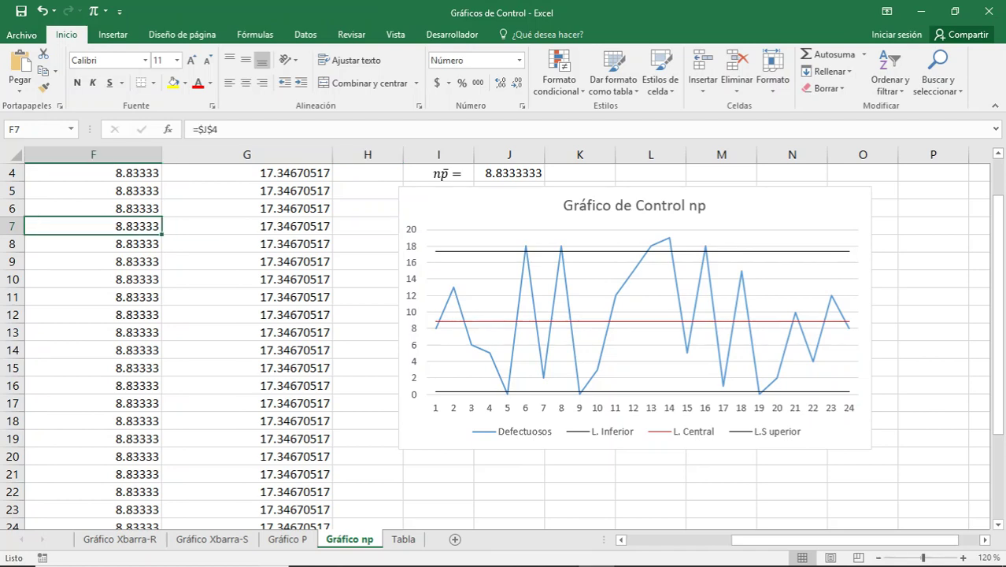
key(Left)
key(Left)
key(Up)
key(Up)
key(Up)
key(Up)
key(Up)
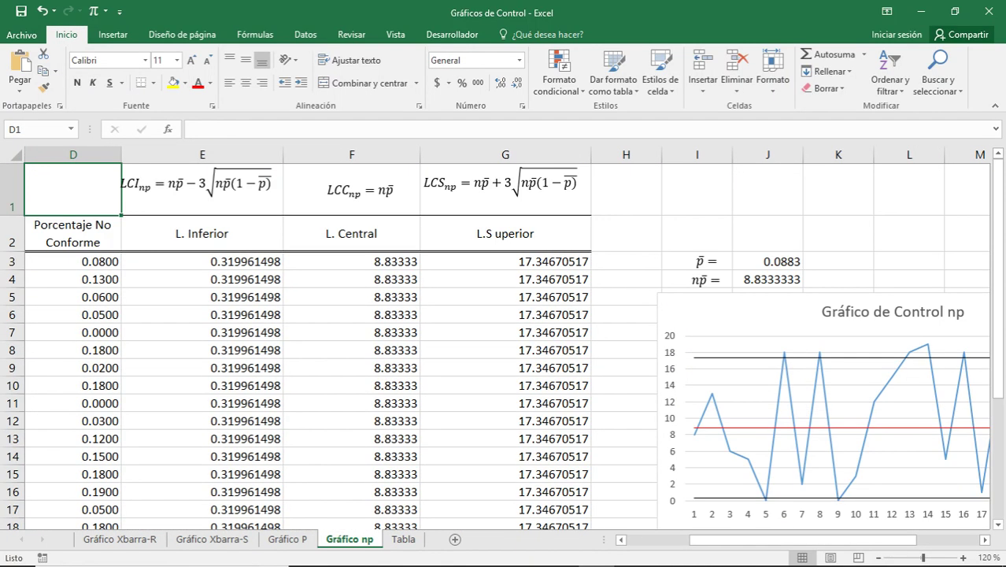
key(Left)
key(Left)
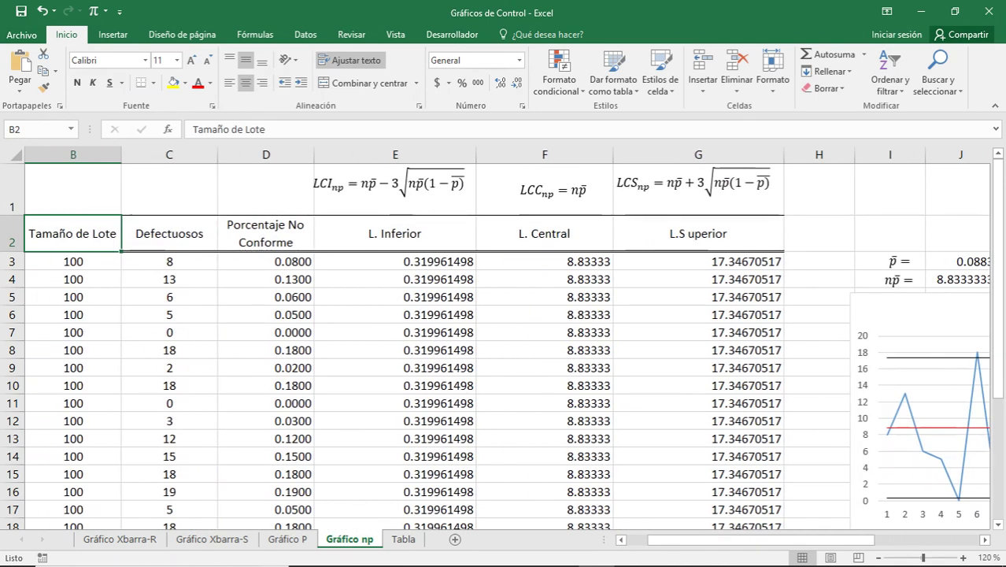
key(Right)
key(Down)
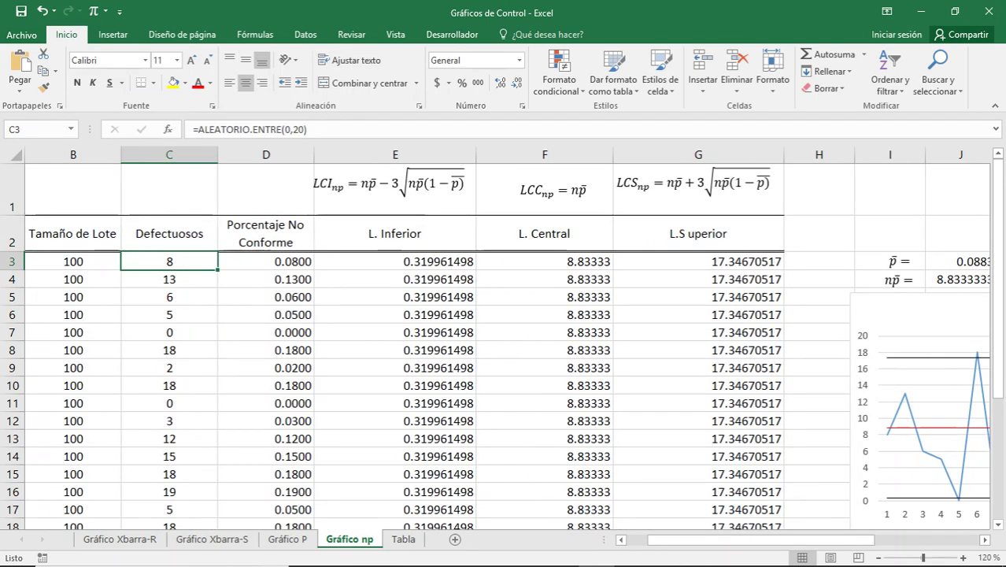
key(Left)
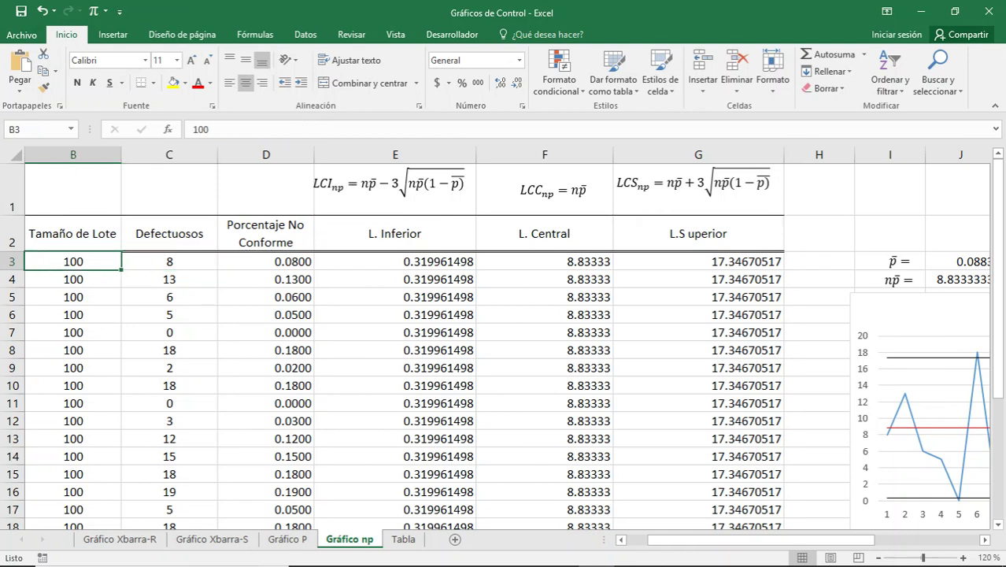
key(Right)
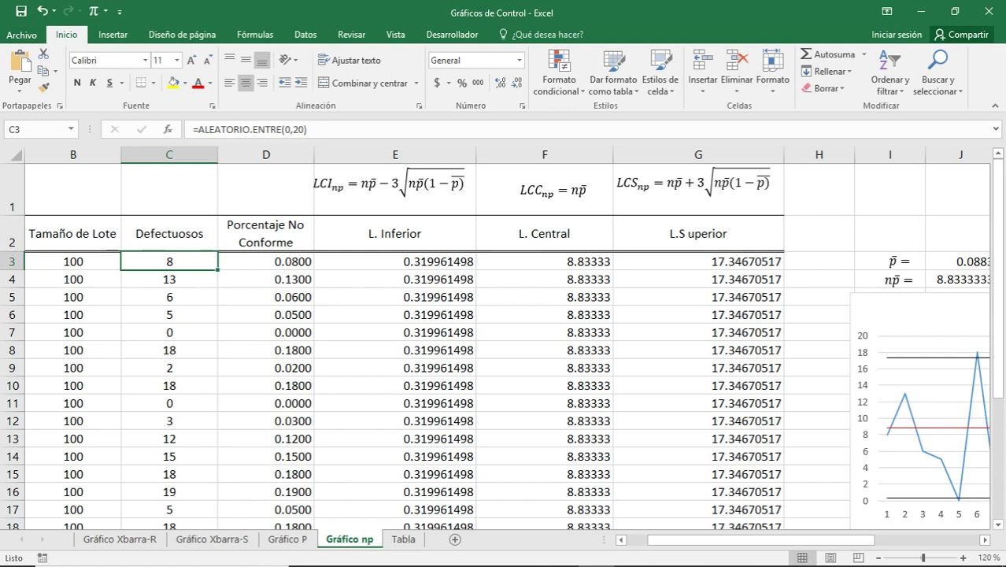
click(302, 129)
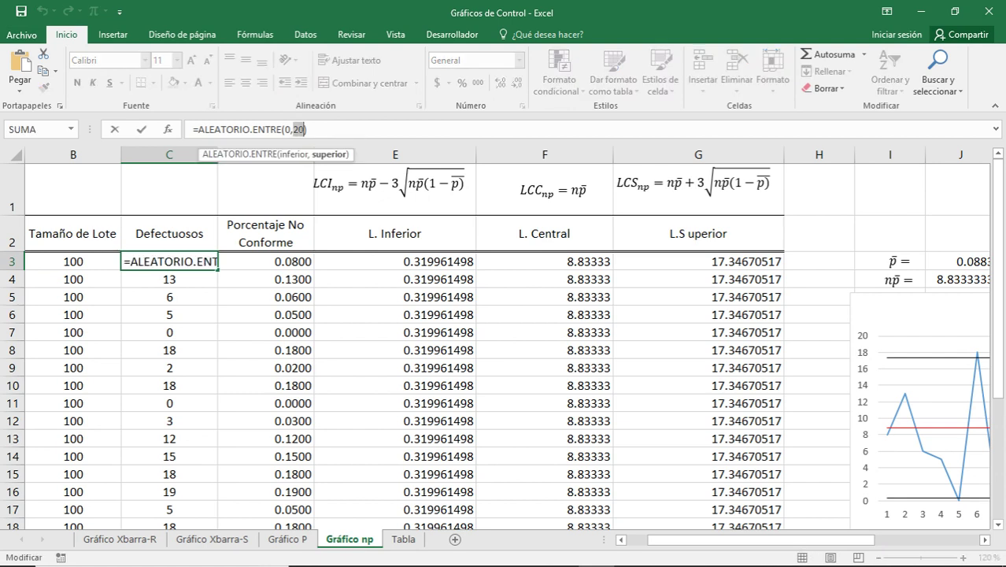
text(10)
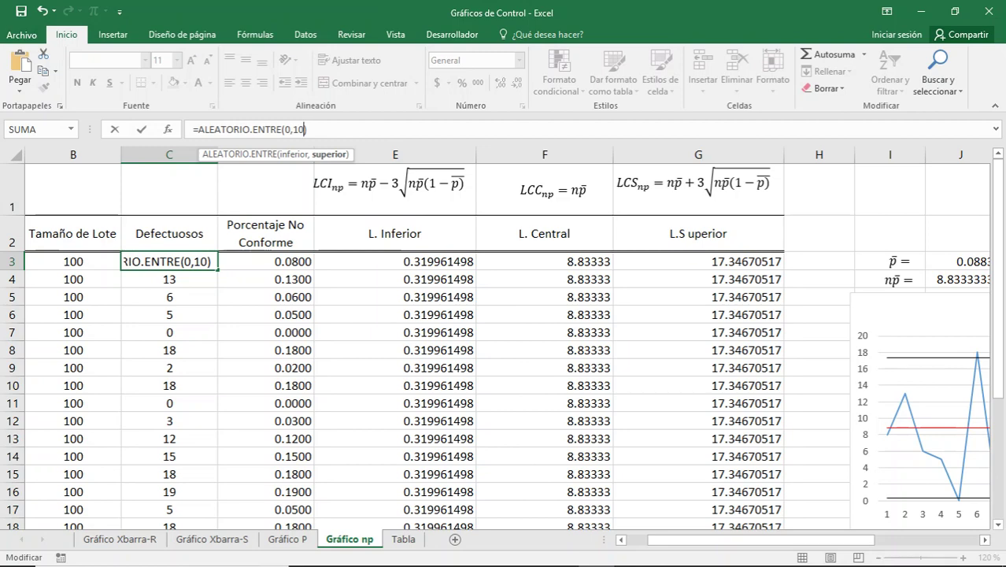
key(ctrl+Return)
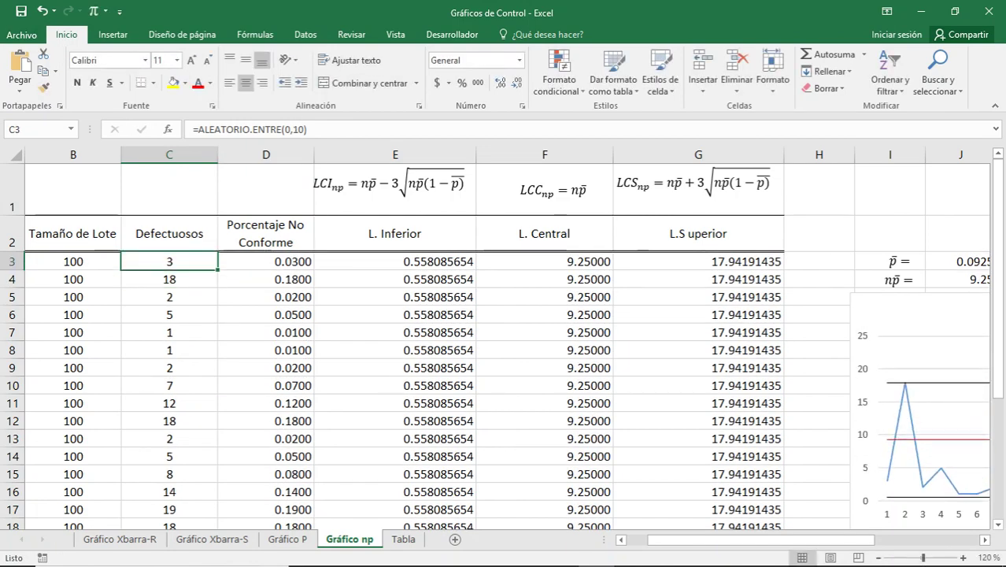
double_click(218, 270)
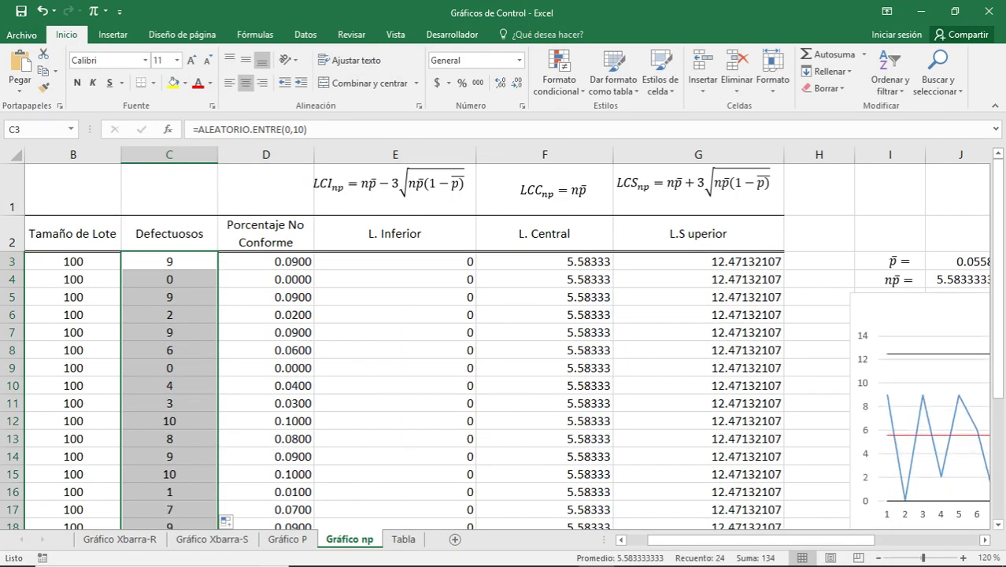
Examine the redrawn np chart, checking the Defectuosos points against the L. Inferior, L. Central and L.S uperior lines.
key(Right)
key(Right)
key(Right)
key(Right)
key(Right)
key(Right)
key(Right)
key(Right)
key(Right)
key(Right)
key(Right)
key(Right)
key(Right)
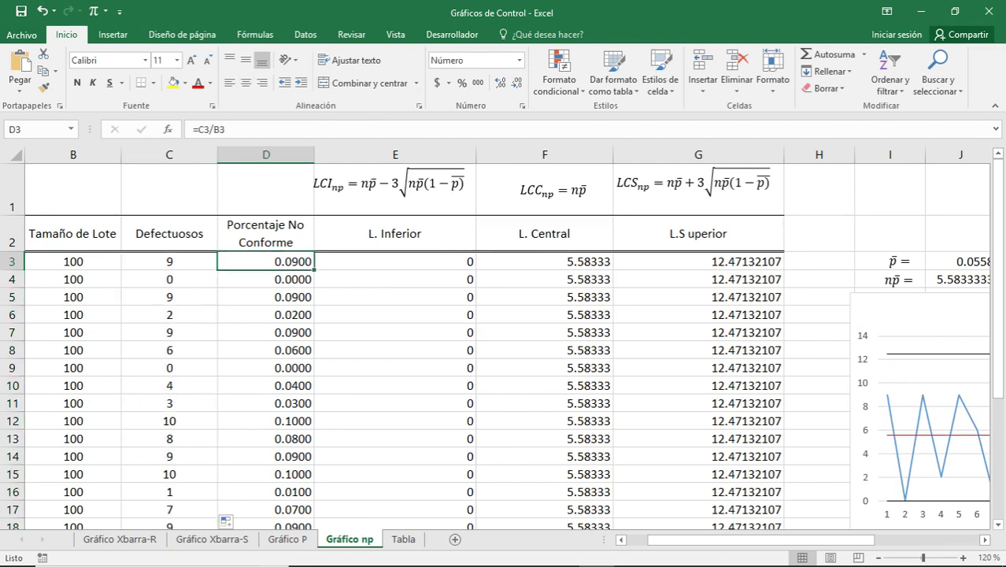
key(Left)
key(Left)
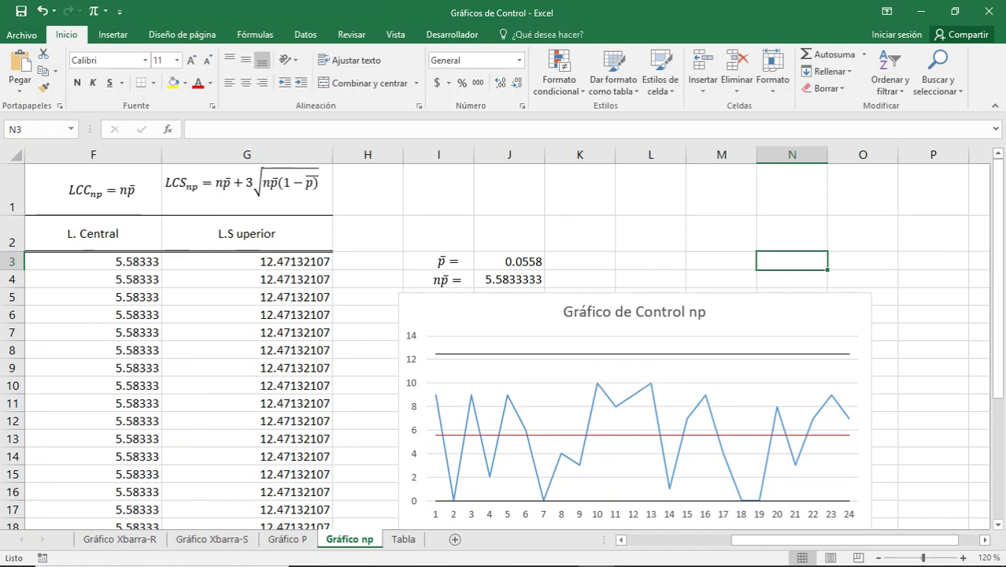
mouse_move(448, 501)
mouse_move(472, 395)
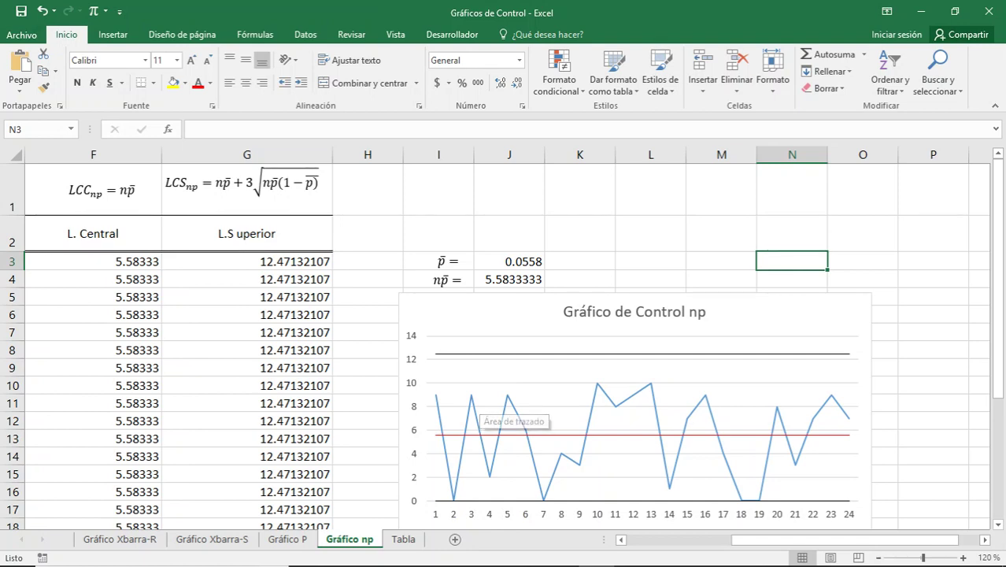
mouse_move(543, 500)
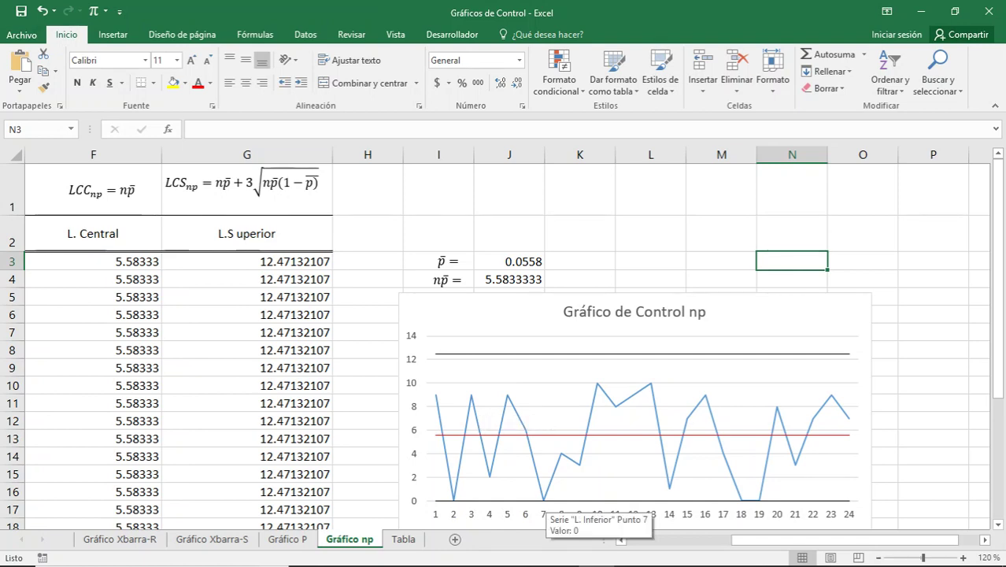
click(544, 500)
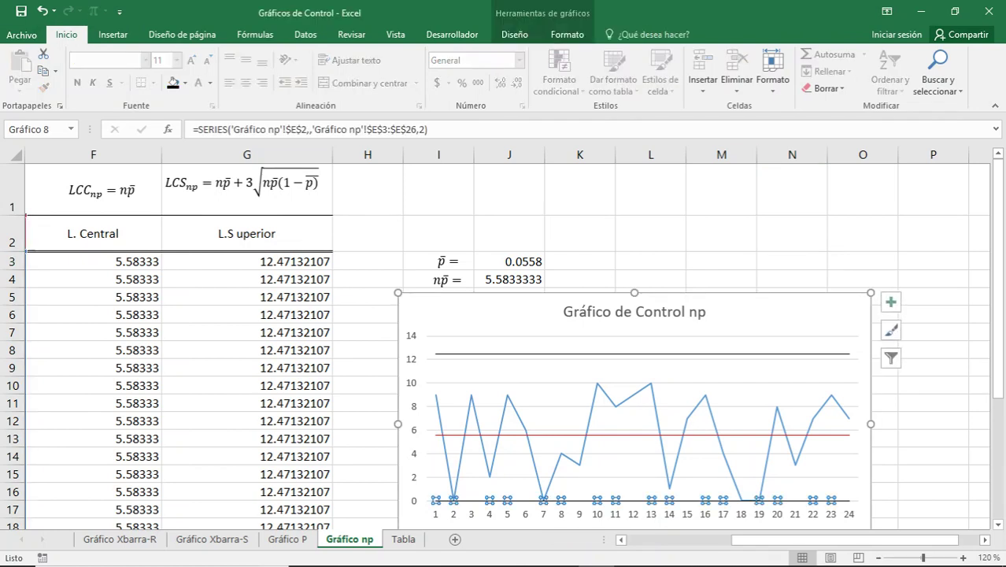
click(539, 484)
click(573, 488)
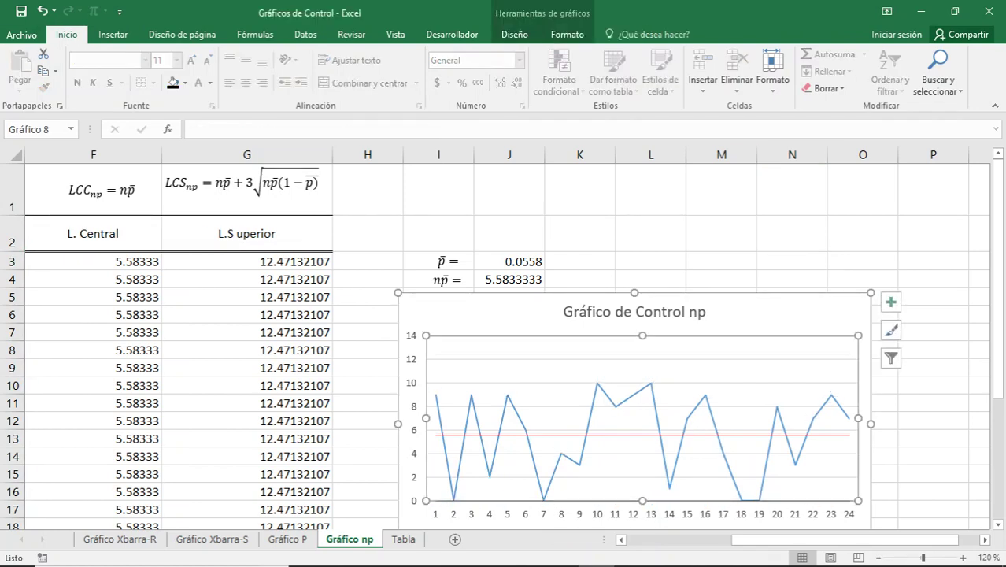
mouse_move(543, 501)
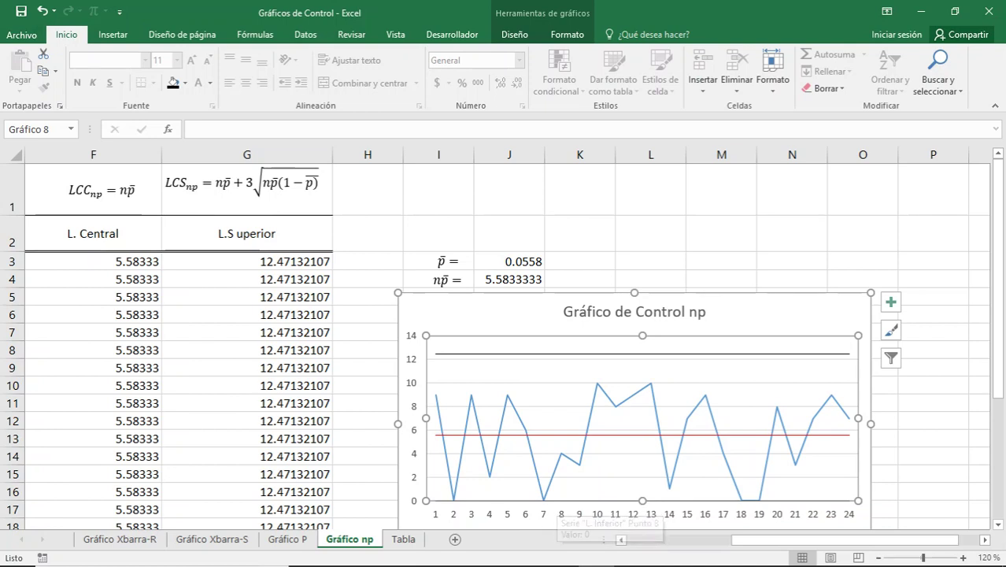
mouse_move(561, 454)
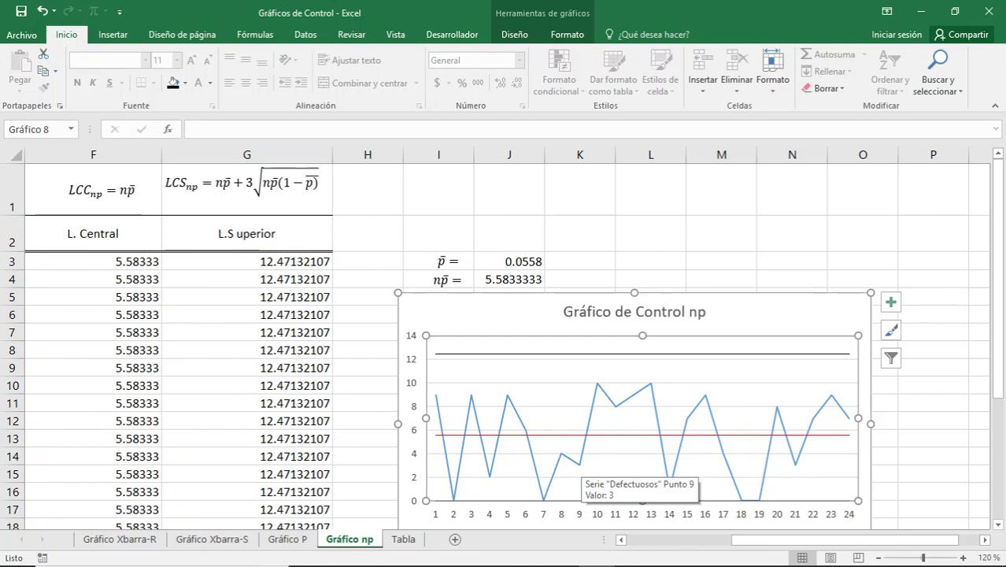
mouse_move(598, 384)
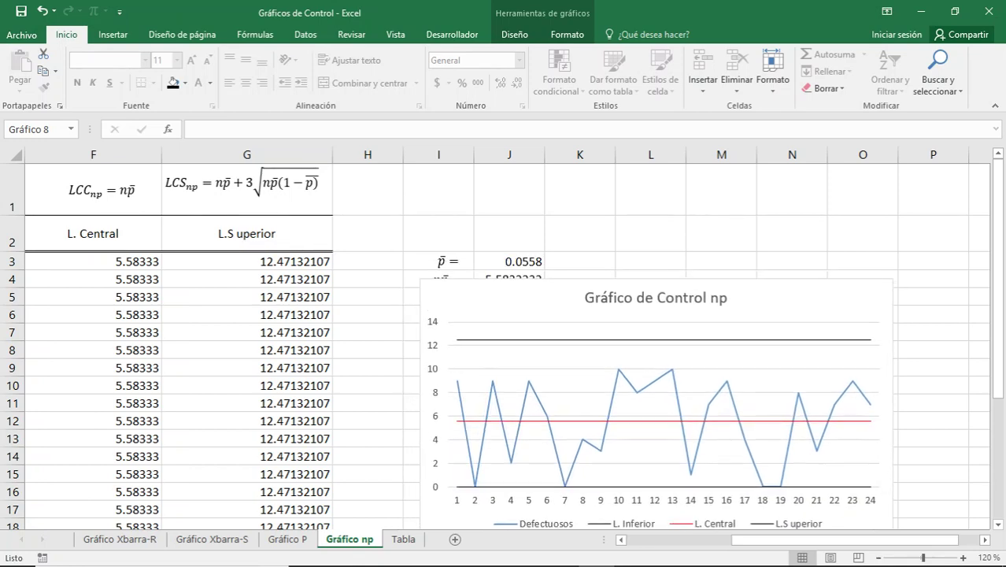
Move the np chart below the p̄ and np̄ values and recalculate the random Defectuosos data.
drag(488, 298, 462, 320)
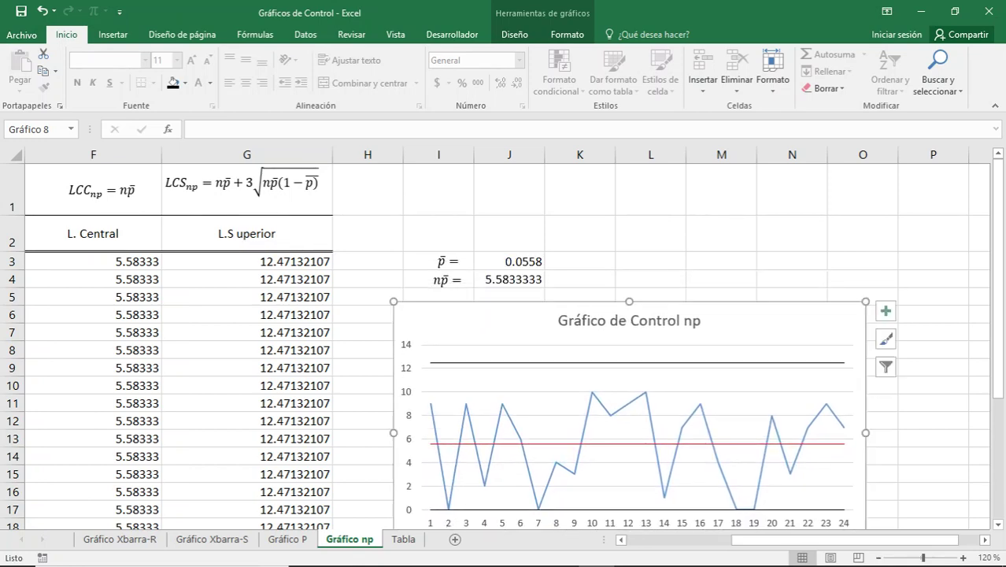
click(247, 297)
key(Left)
key(Left)
key(Left)
key(Left)
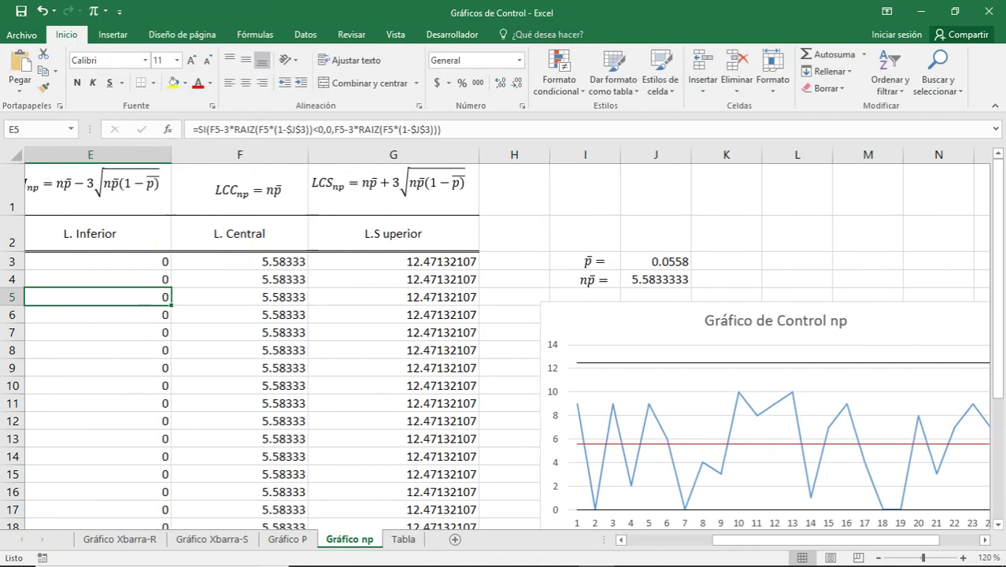
key(F9)
key(F9)
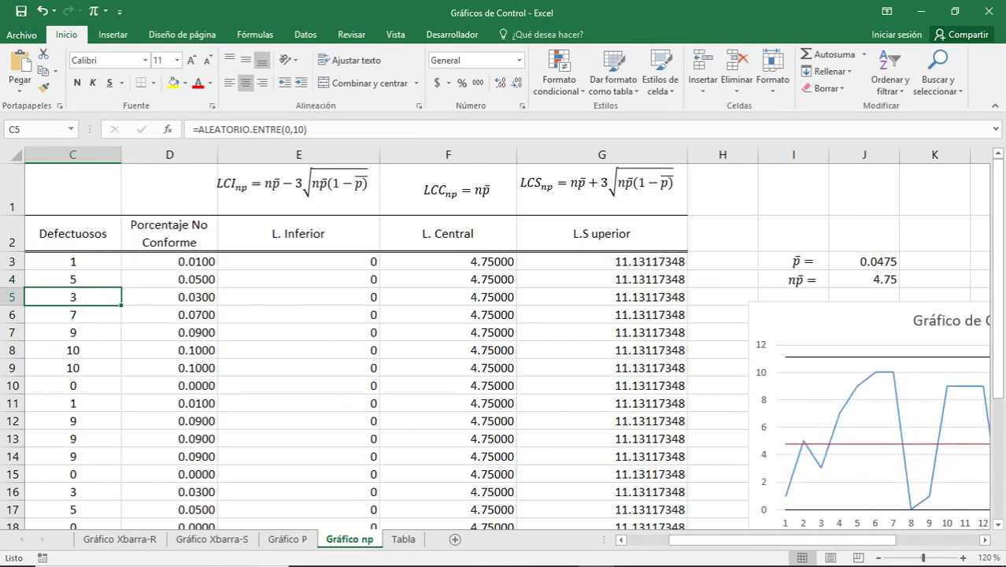
Recalculate the random data several times and compare each redrawn np chart with its control limits.
key(Right)
key(Right)
key(Right)
key(Right)
key(Right)
key(Right)
key(Right)
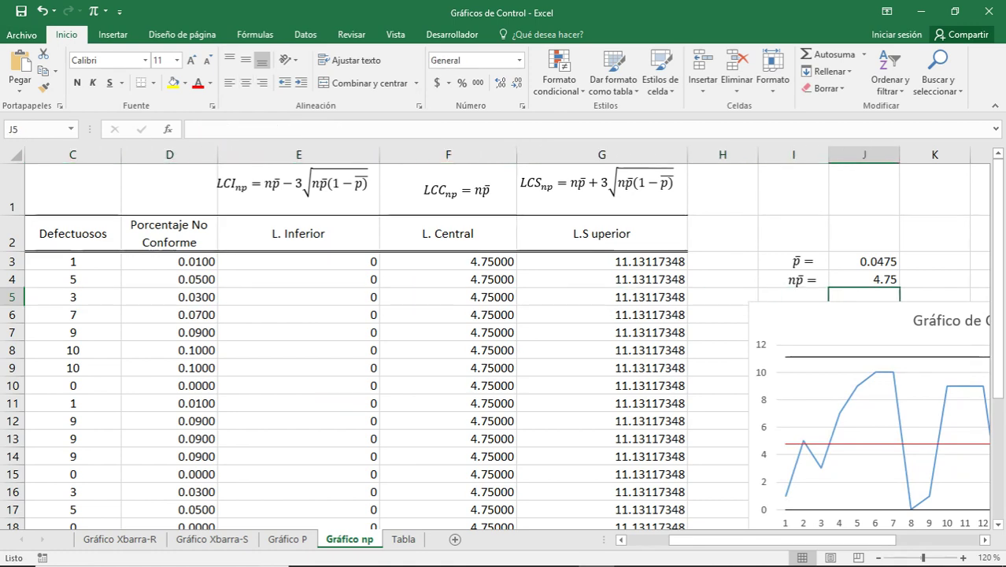
key(Right)
key(Right)
key(Right)
key(Right)
key(Right)
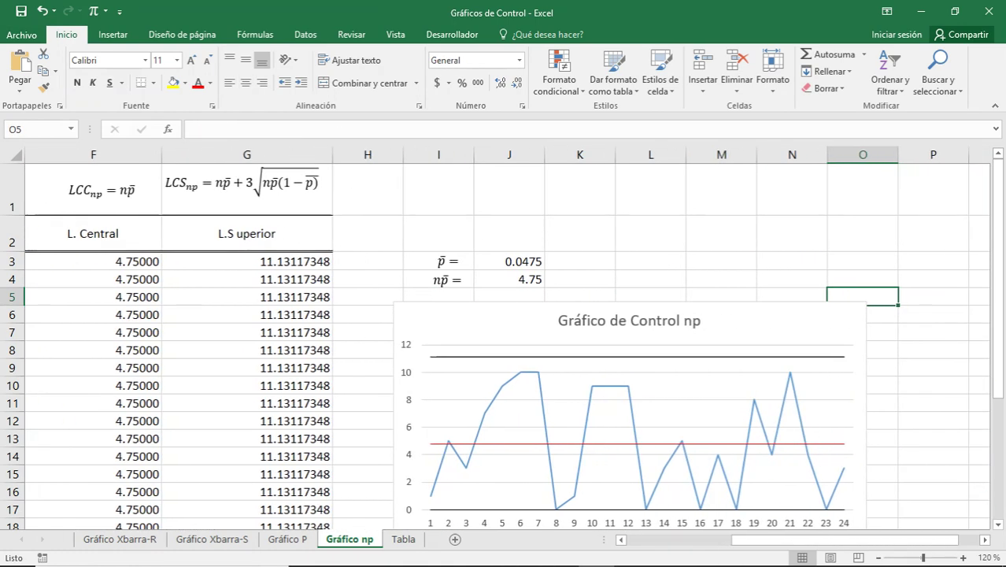
key(F9)
key(F9)
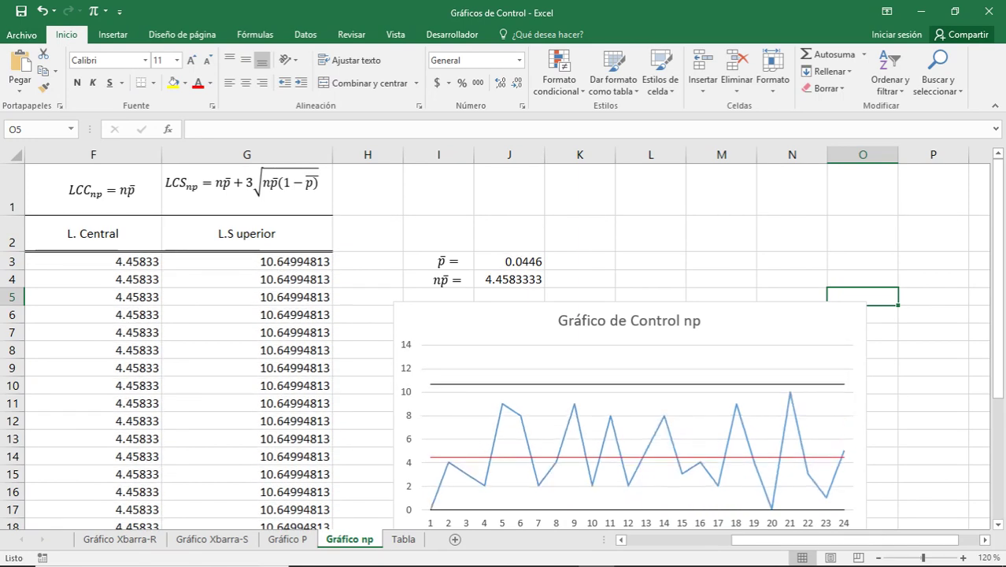
key(F9)
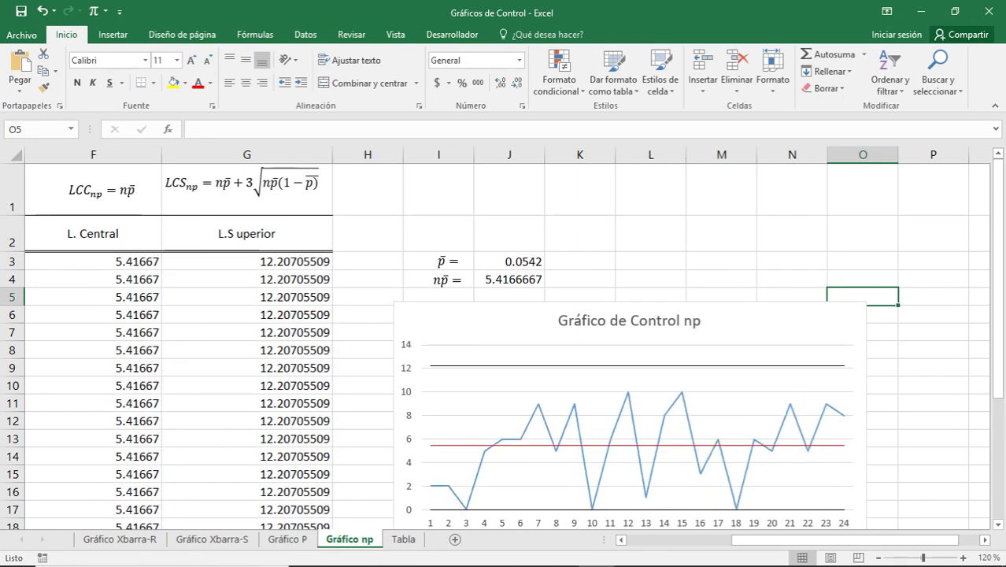
key(F9)
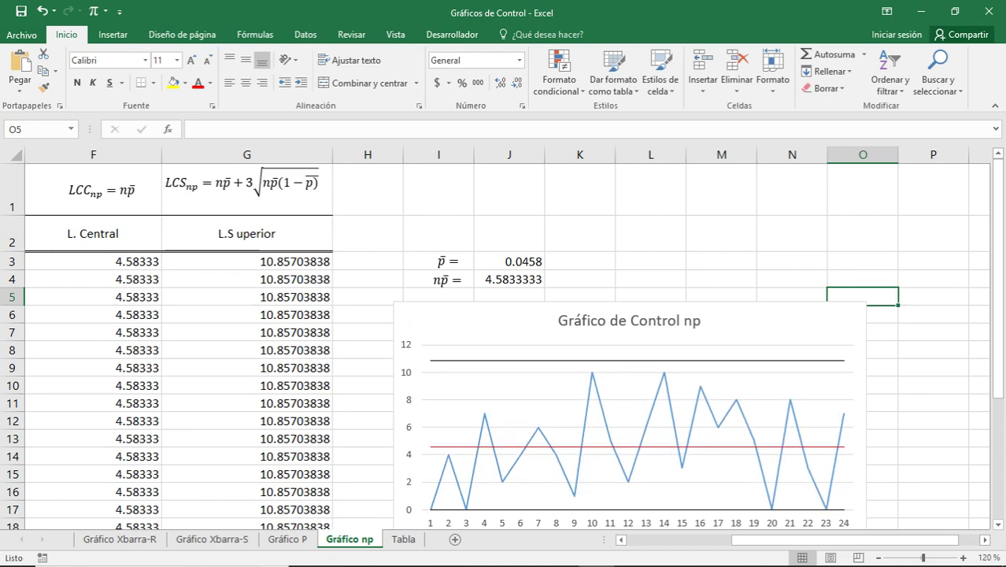
Replace the random Defectuosos formulas in C3:C26 with fixed values by pasting the column over itself as values only.
key(Left)
key(Left)
key(Left)
key(Left)
key(Left)
key(Left)
key(Left)
key(Left)
key(Left)
key(Left)
key(Left)
key(Left)
key(Left)
key(Left)
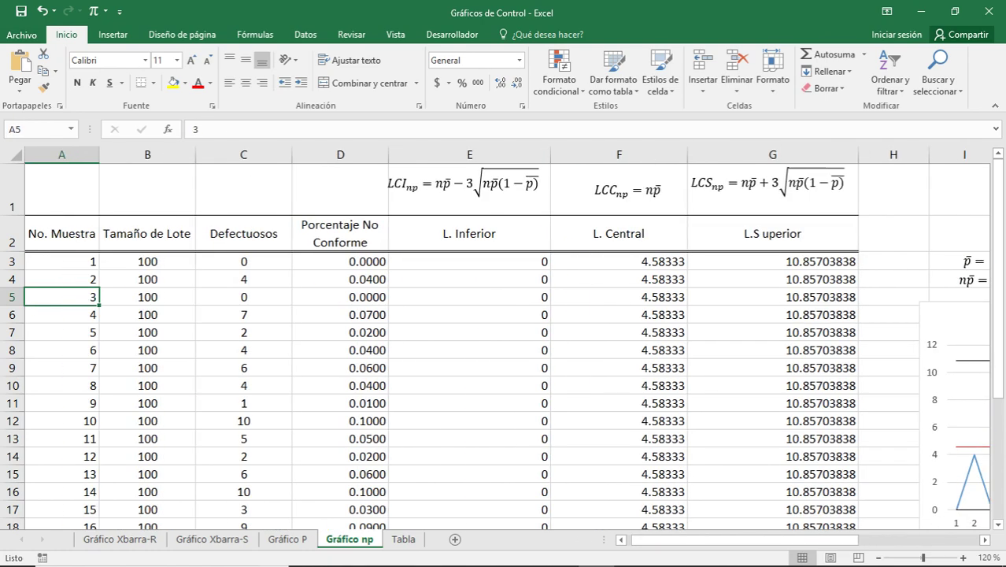
key(Right)
key(Right)
key(Up)
key(Up)
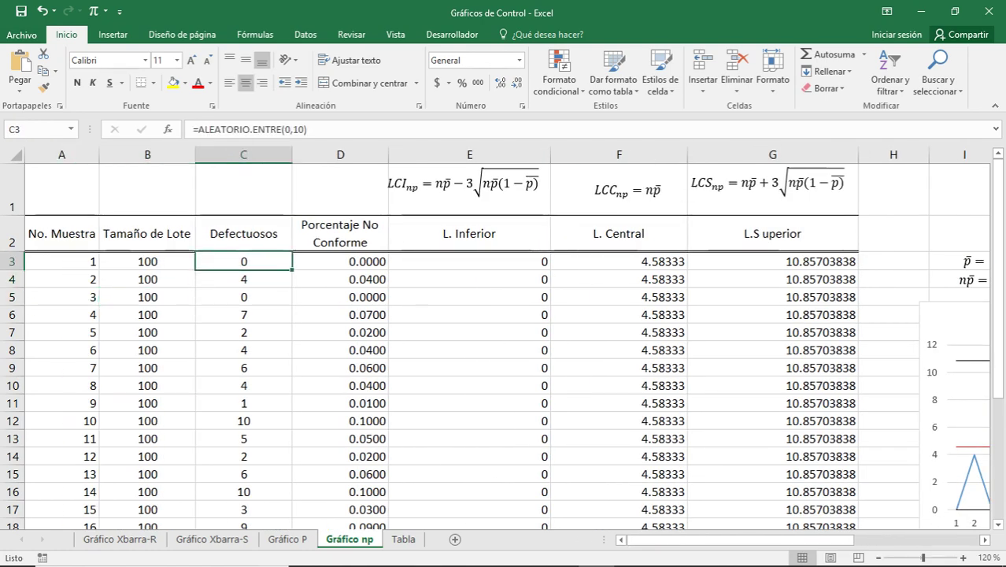
key(ctrl+shift+Down)
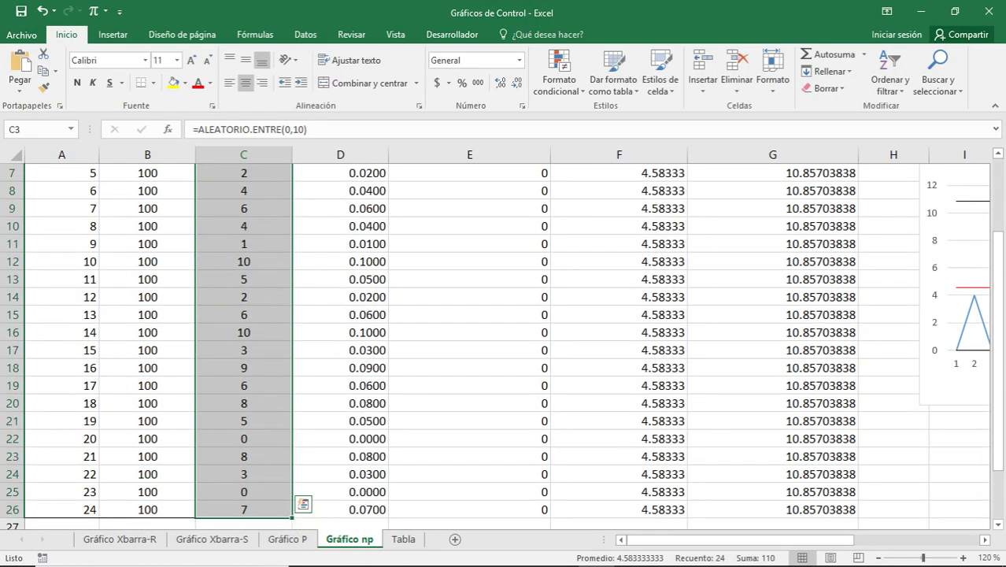
key(ctrl+c)
scroll(496, 346, up, 2)
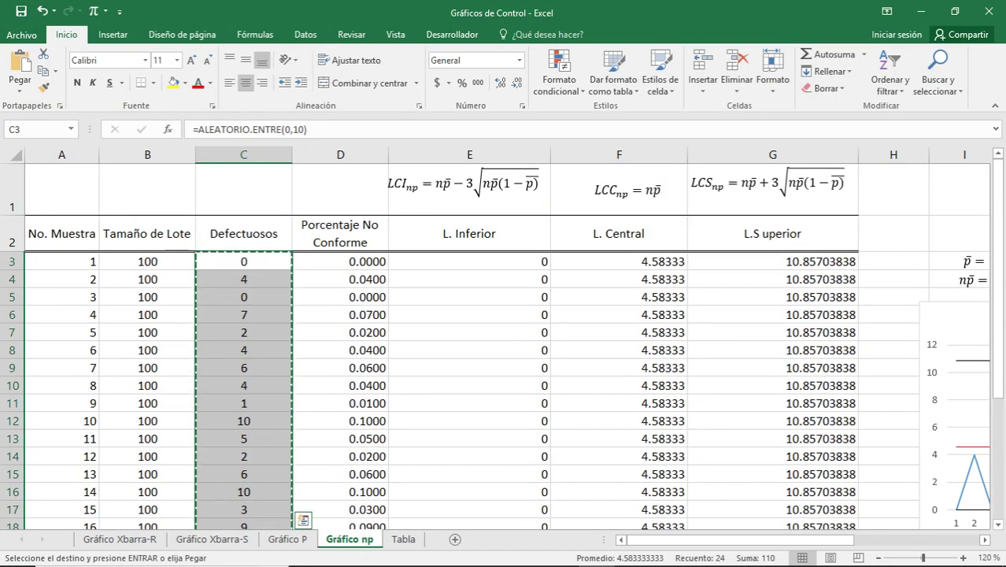
click(278, 261)
right_click(278, 261)
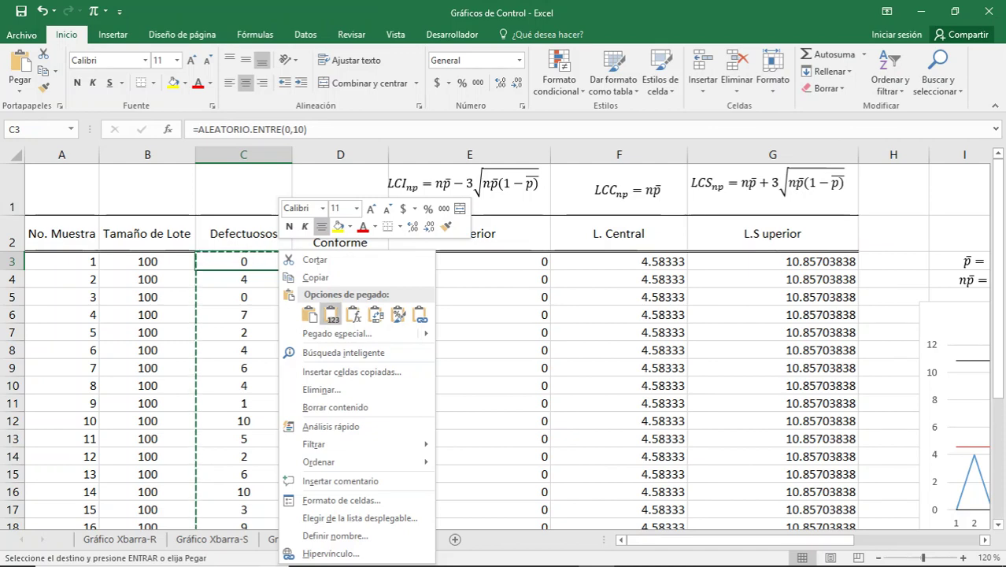
click(330, 315)
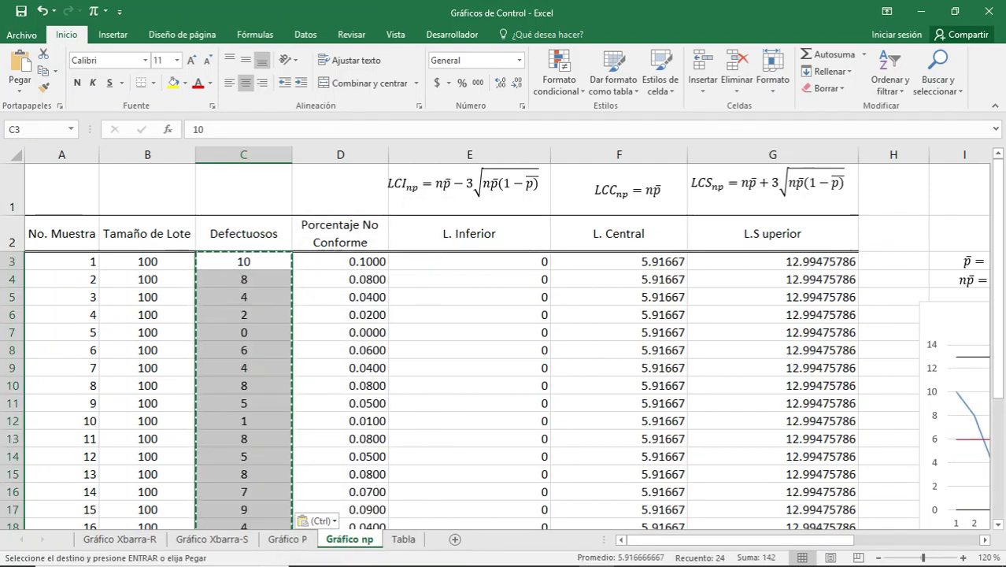
click(244, 297)
key(Escape)
click(244, 261)
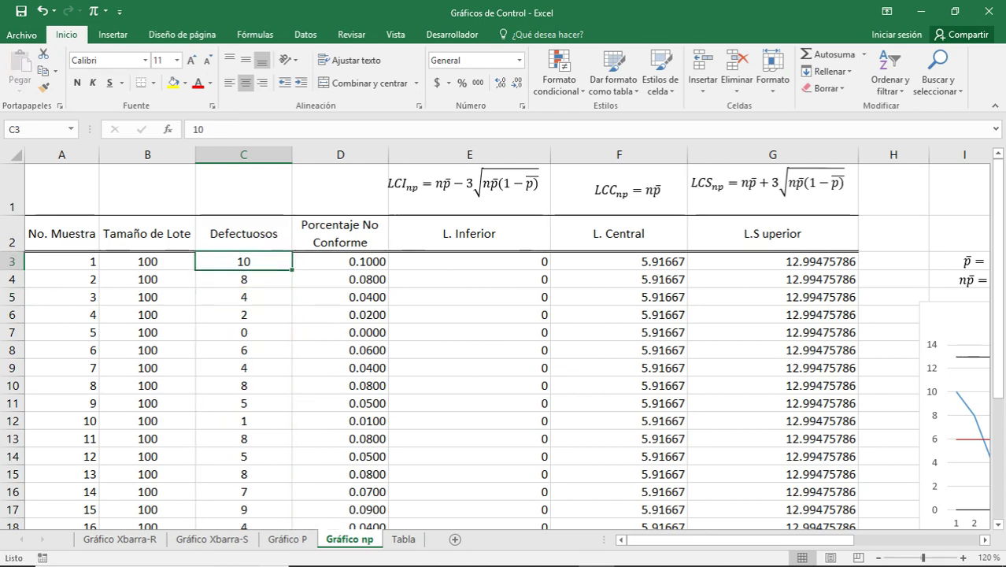
Examine the np chart drawn from the fixed Defectuosos values against the central, lower and upper limits.
click(244, 296)
key(Right)
key(Right)
key(Right)
key(Right)
key(Right)
key(Right)
key(Right)
key(Right)
key(Right)
key(Right)
key(Right)
key(Right)
key(Right)
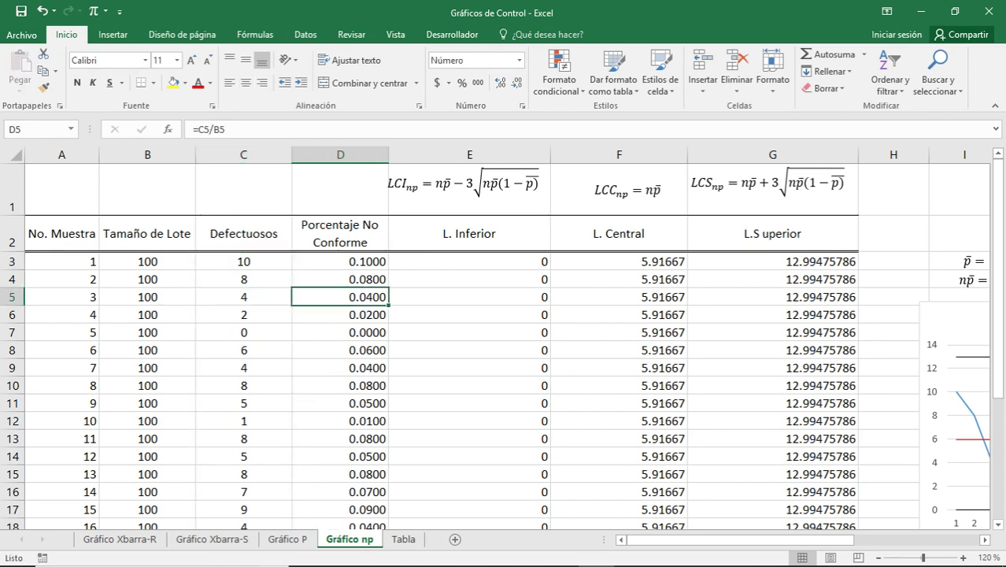
key(Left)
key(Left)
key(Left)
key(Left)
key(Left)
key(Left)
key(Left)
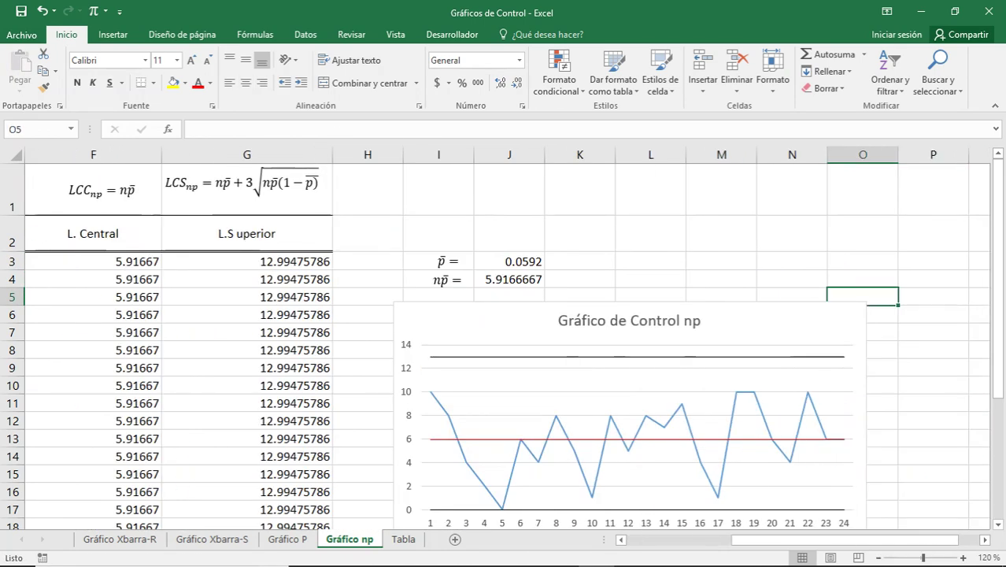
Copy the Defectuosos values from C3:C26, switch to Minitab and paste them into column C1 of Hoja de trabajo 1 from row 1.
key(Left)
key(Left)
key(Left)
key(Left)
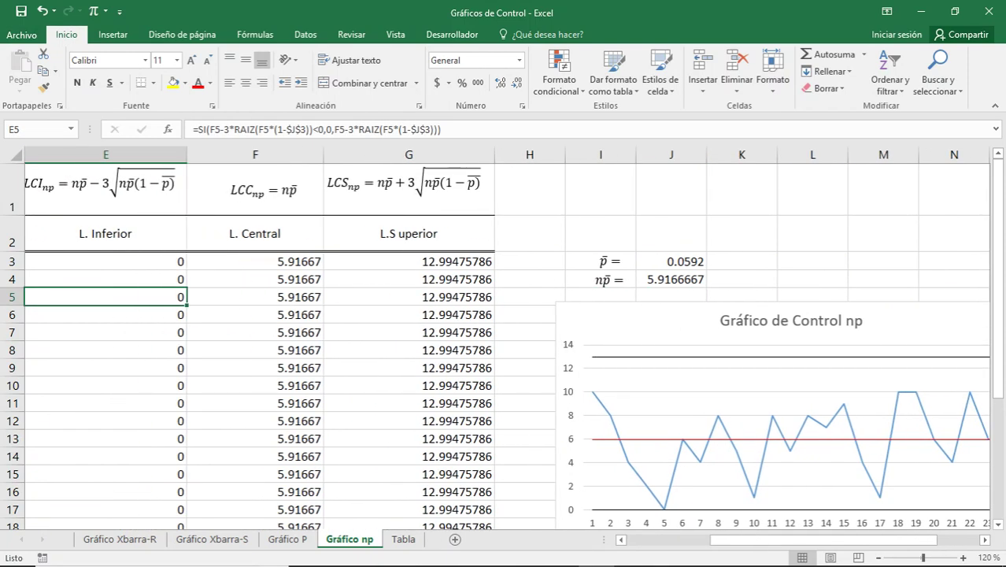
key(Left)
key(Left)
key(Left)
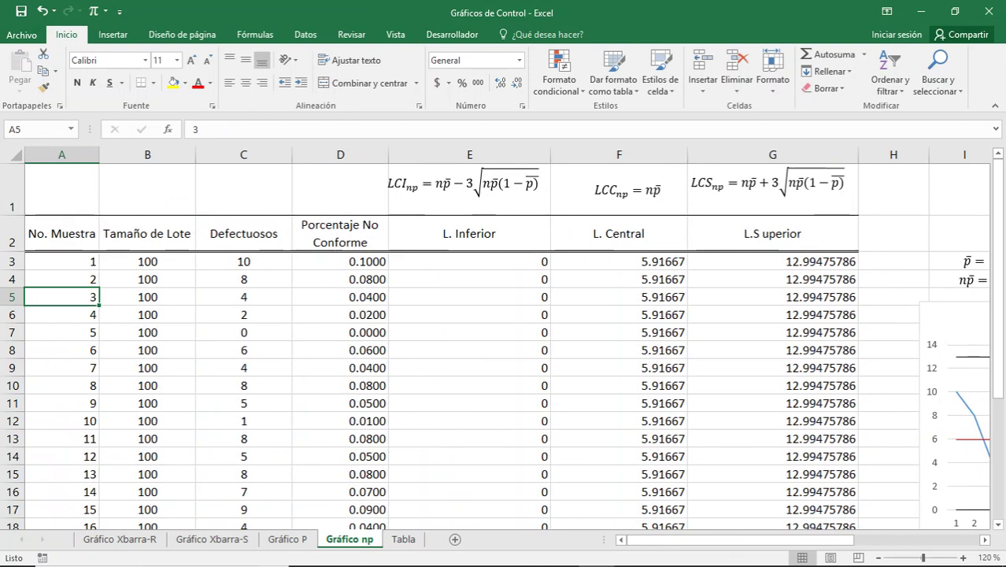
key(Right)
key(Right)
key(Up)
key(Up)
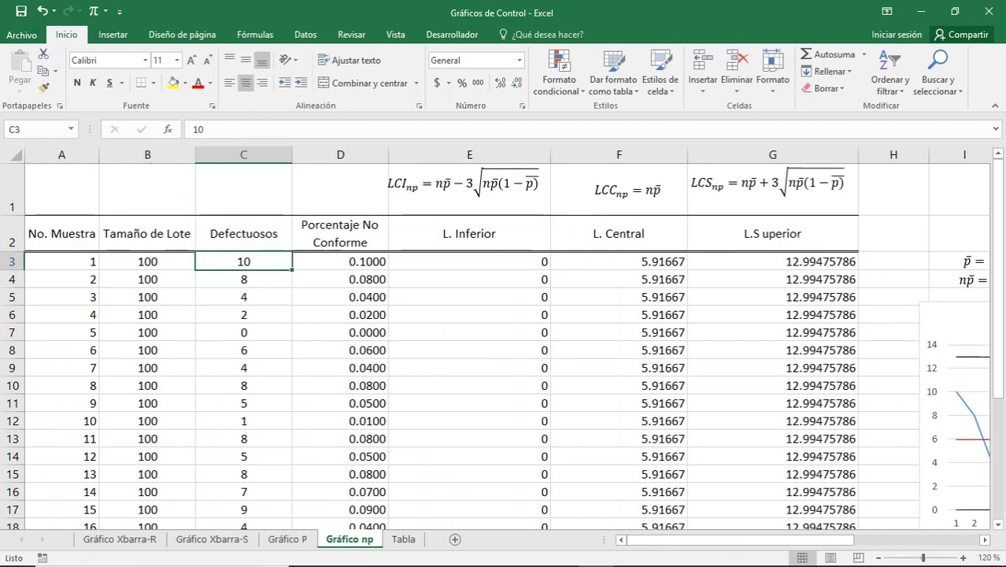
drag(243, 261, 276, 496)
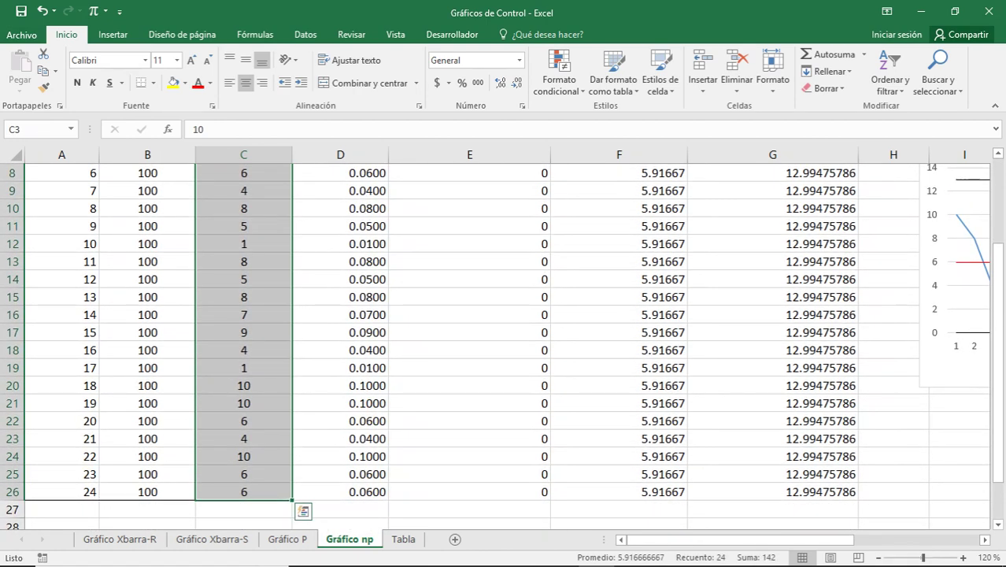
key(ctrl+c)
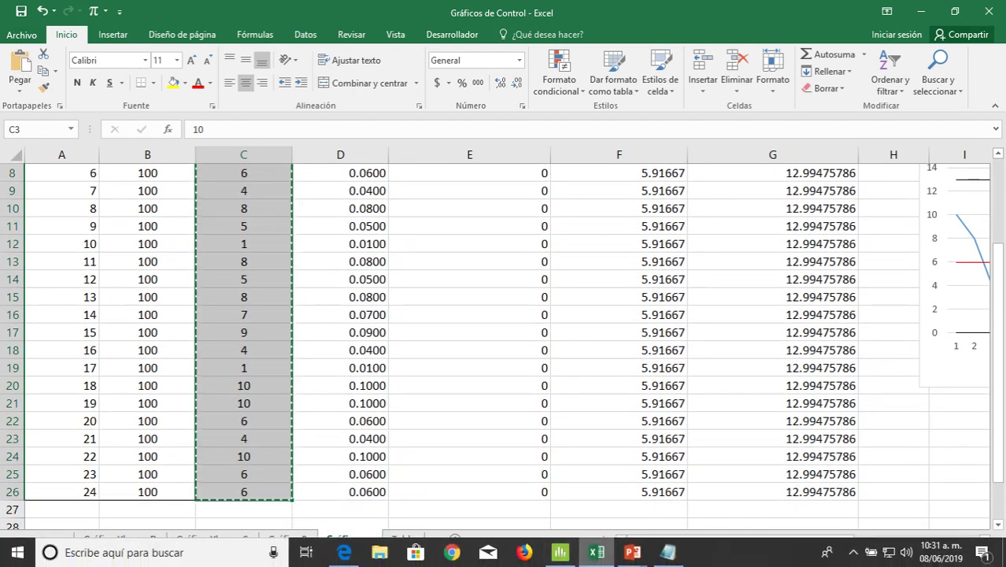
click(560, 551)
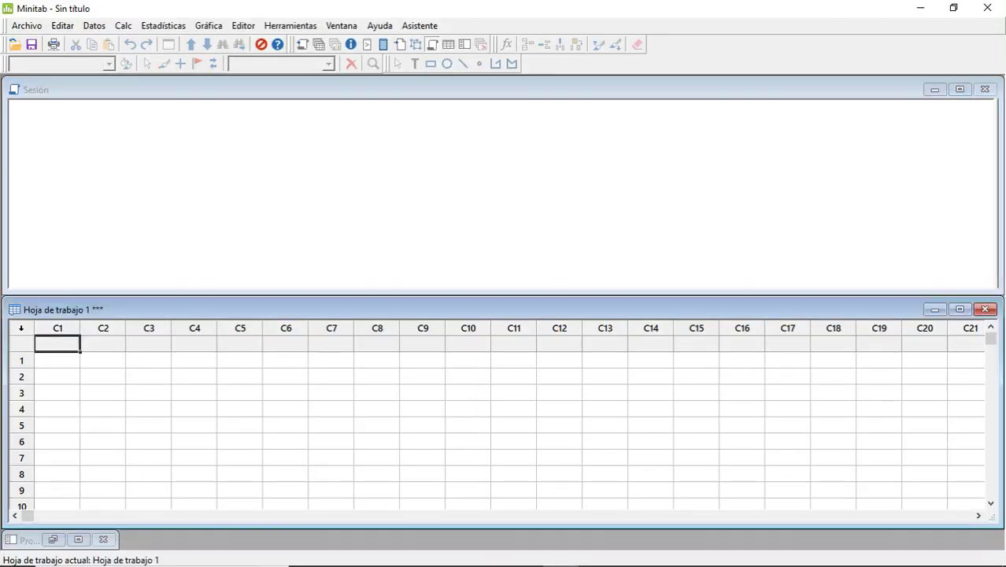
click(58, 360)
key(ctrl+v)
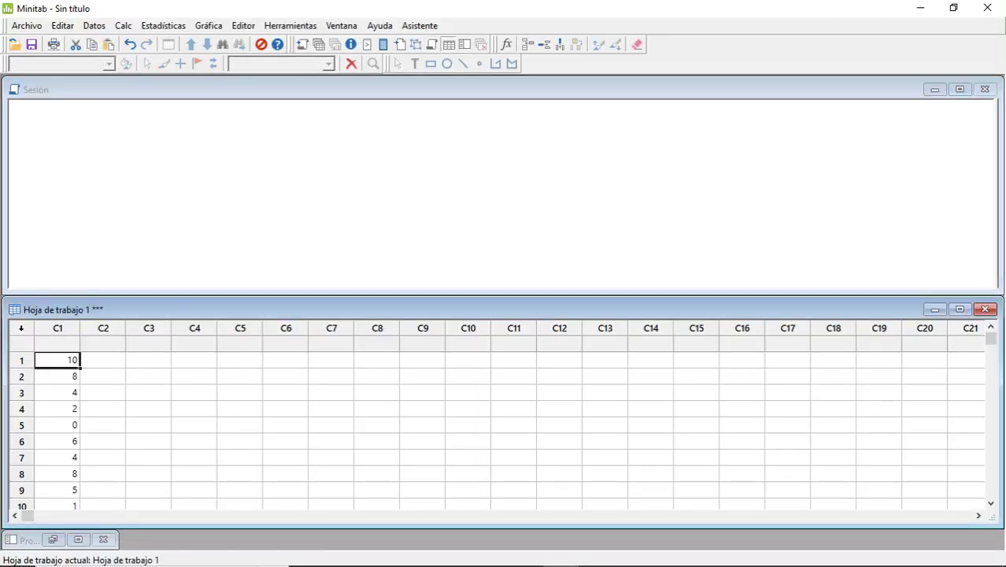
Name worksheet column C1 Defectuosos.
click(58, 344)
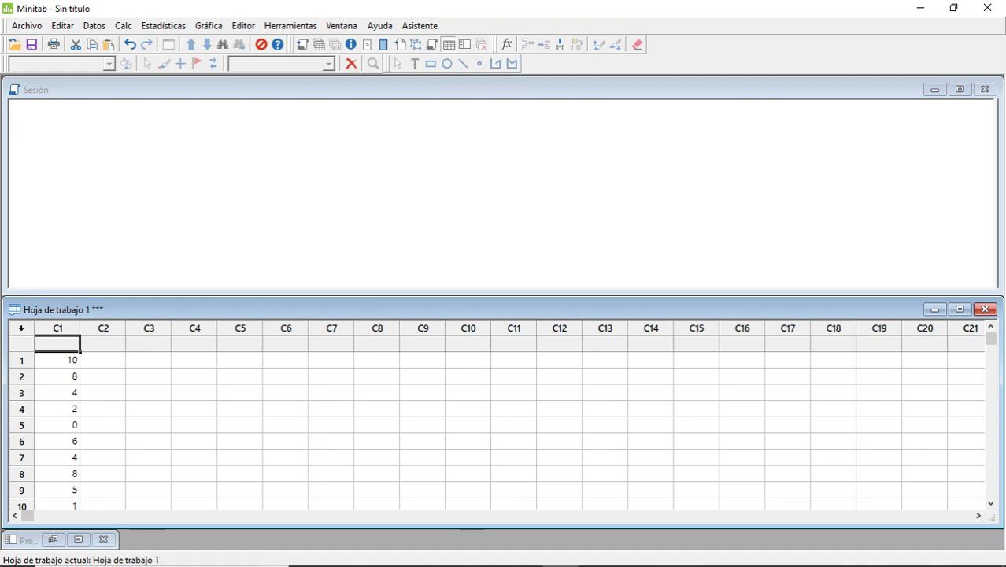
text(Defect)
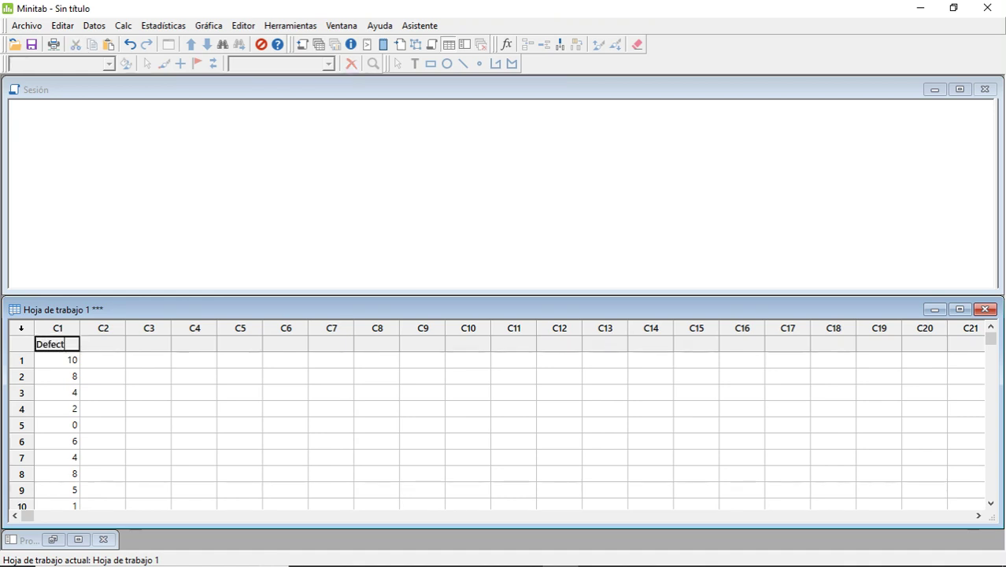
text(uosos)
click(58, 376)
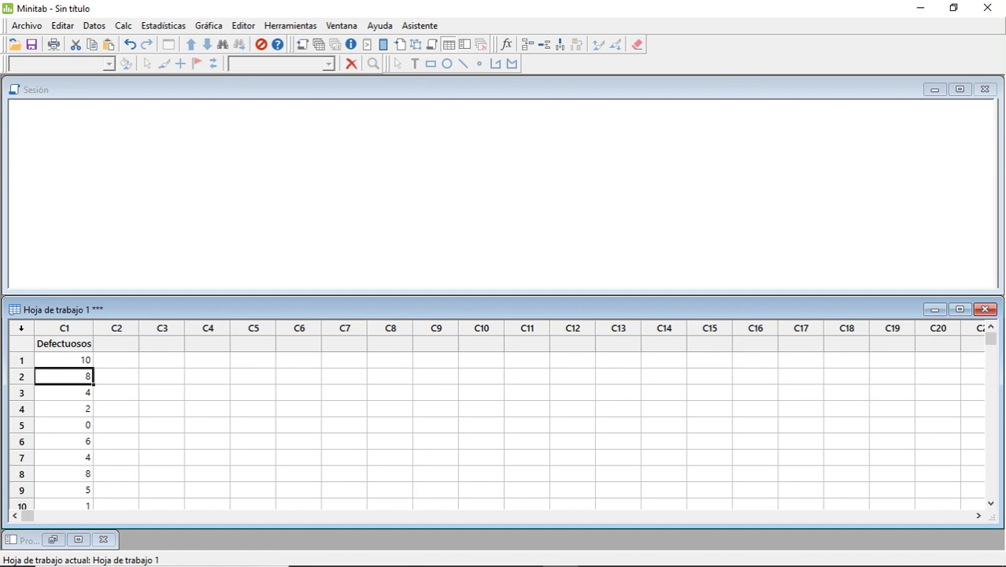
Create an NP attributes control chart with Defectuosos as the variable and a subgroup size of 100.
click(208, 25)
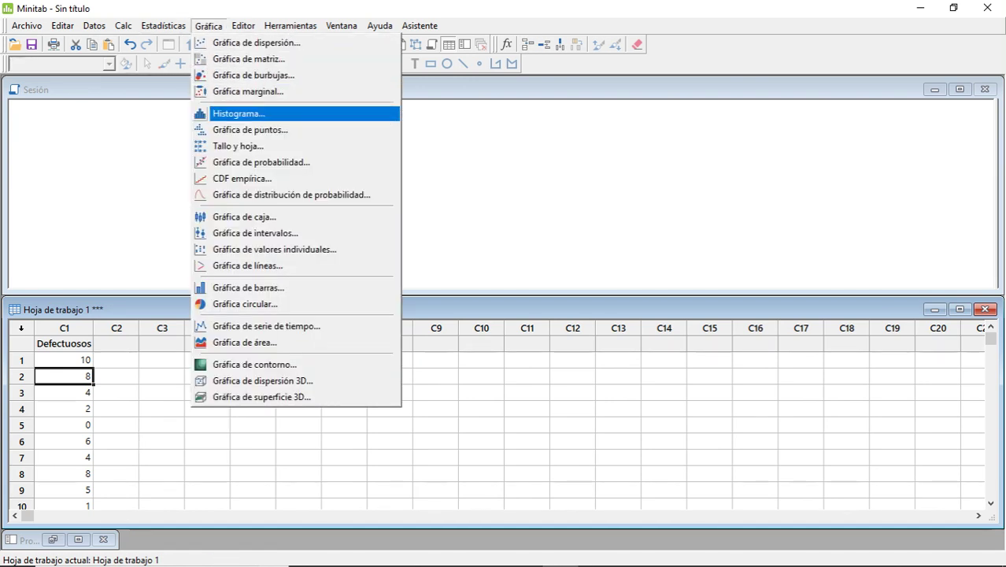
mouse_move(164, 25)
mouse_move(197, 107)
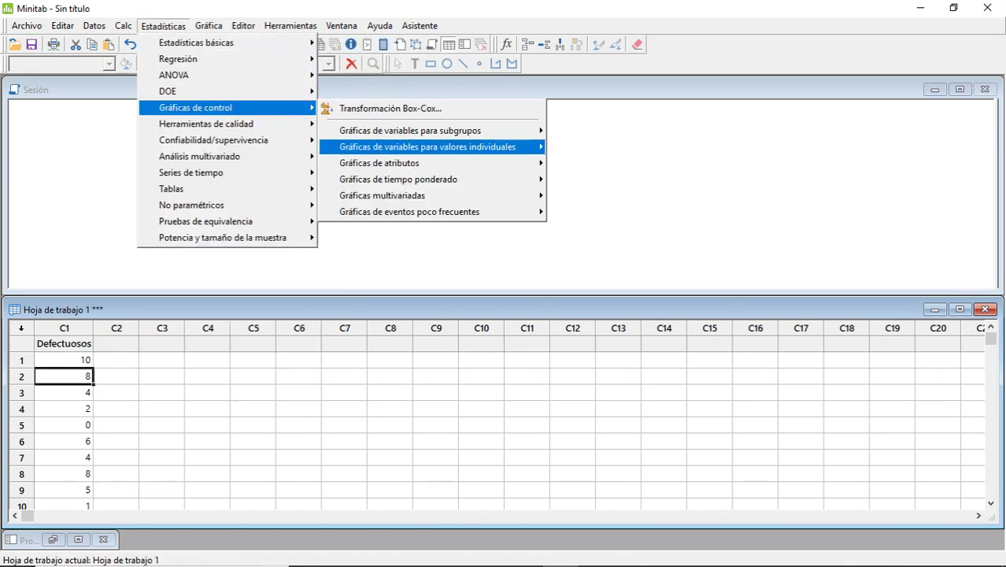
mouse_move(380, 162)
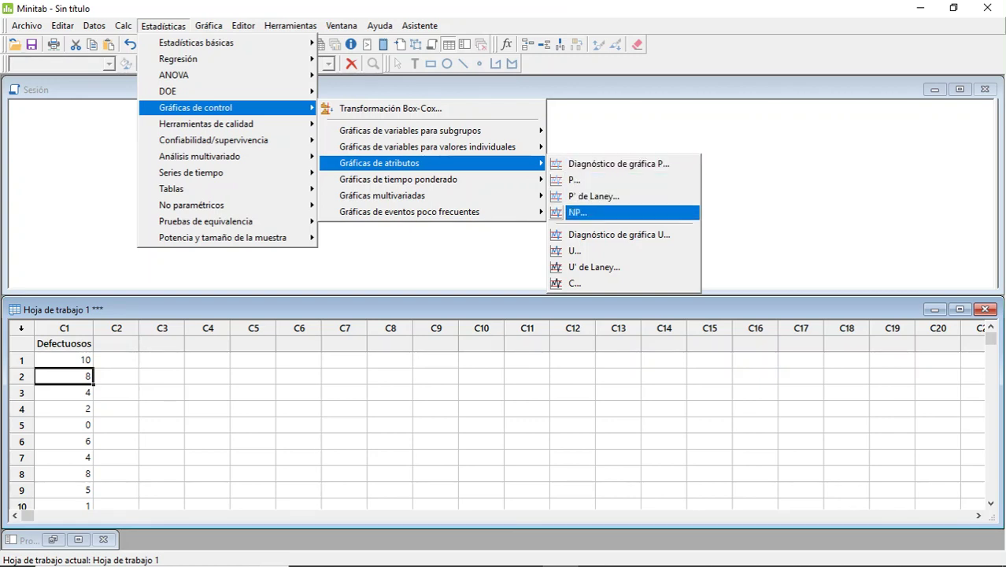
click(578, 213)
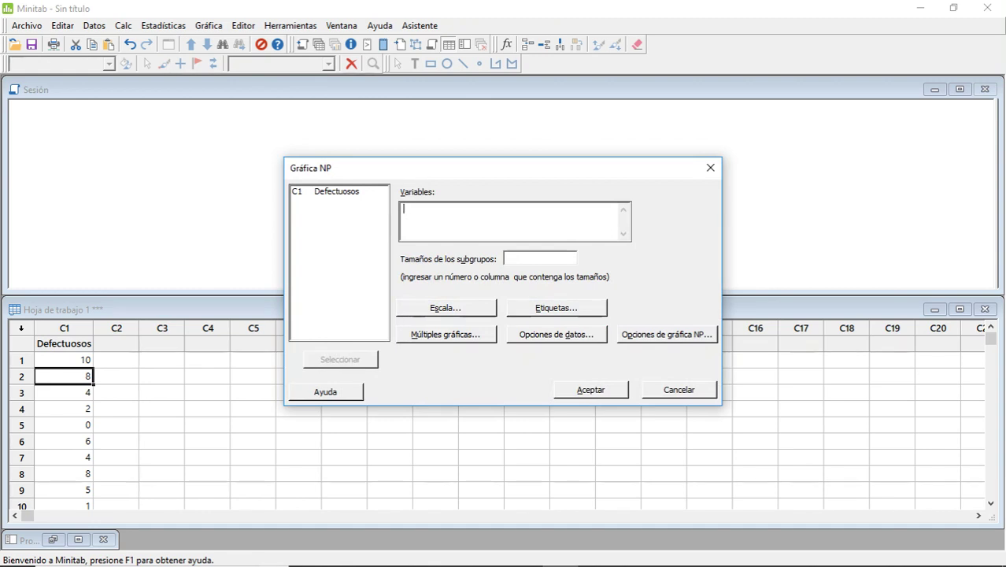
click(336, 191)
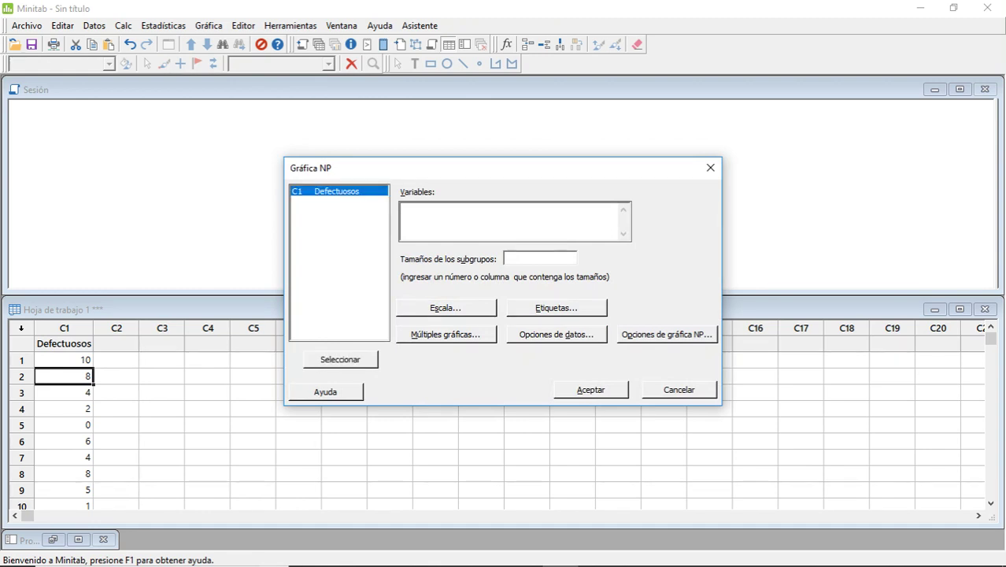
click(340, 360)
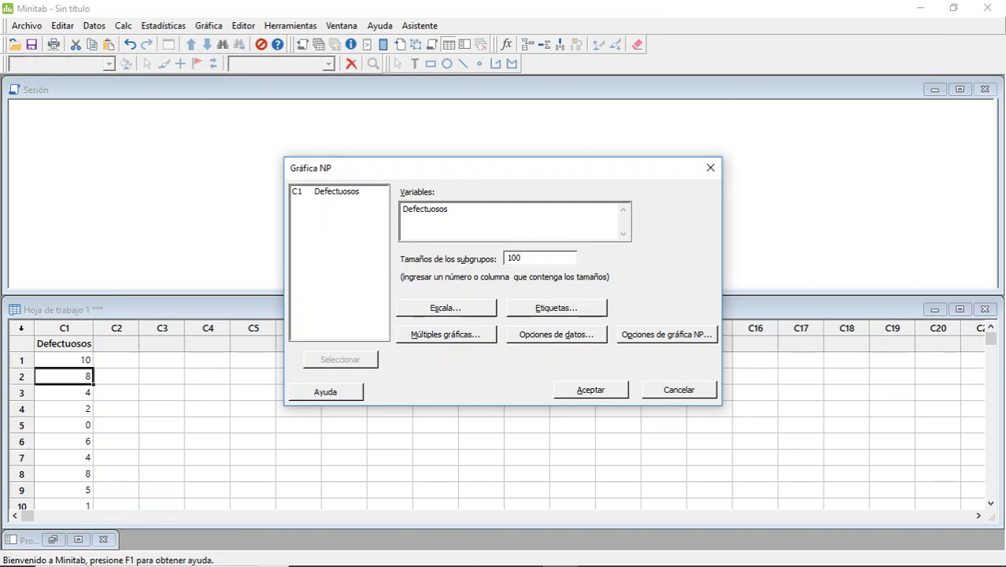
key(Return)
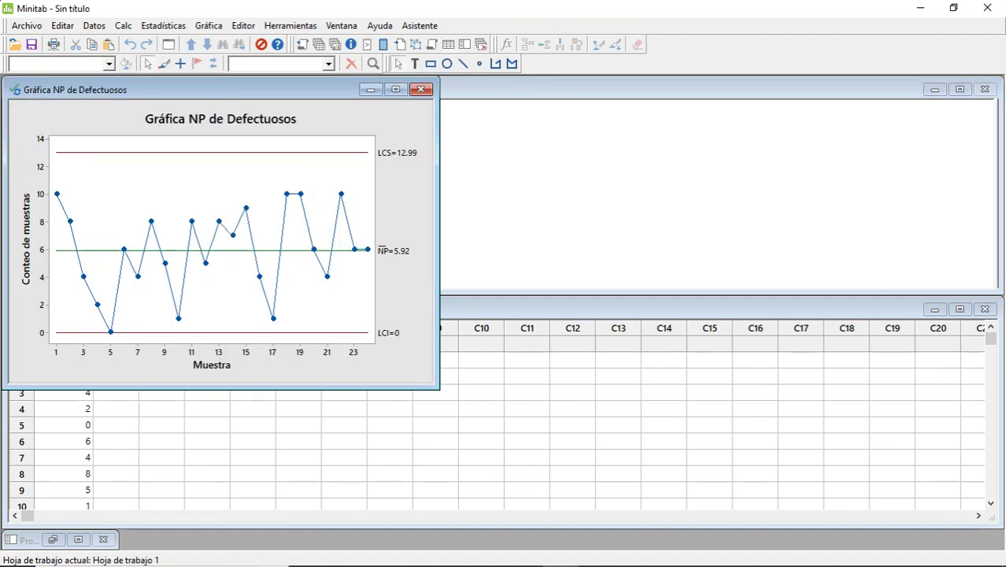
Copy the NP control chart of Defectuosos as a graph and switch to the Gráficos de Control workbook in Excel.
right_click(316, 118)
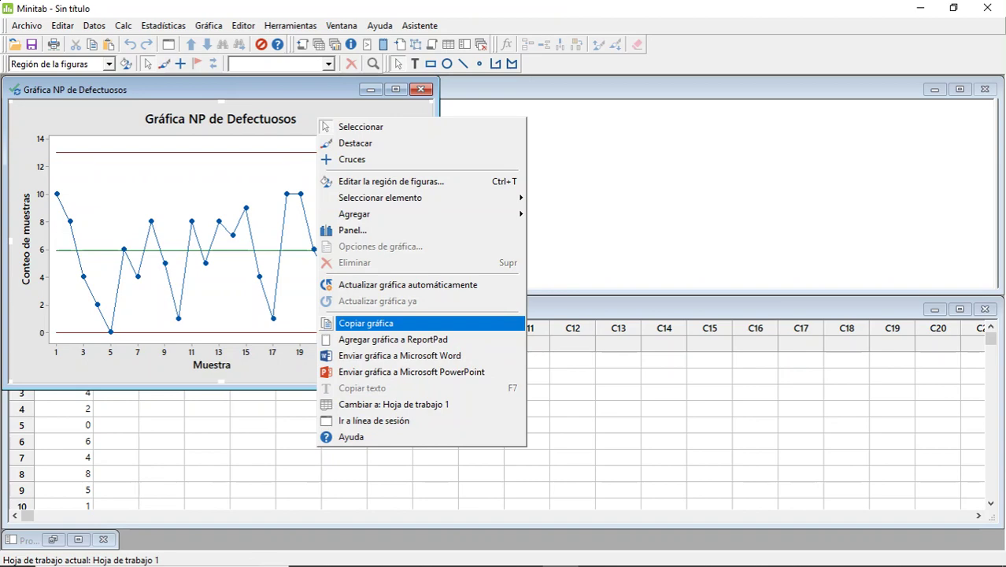
click(366, 323)
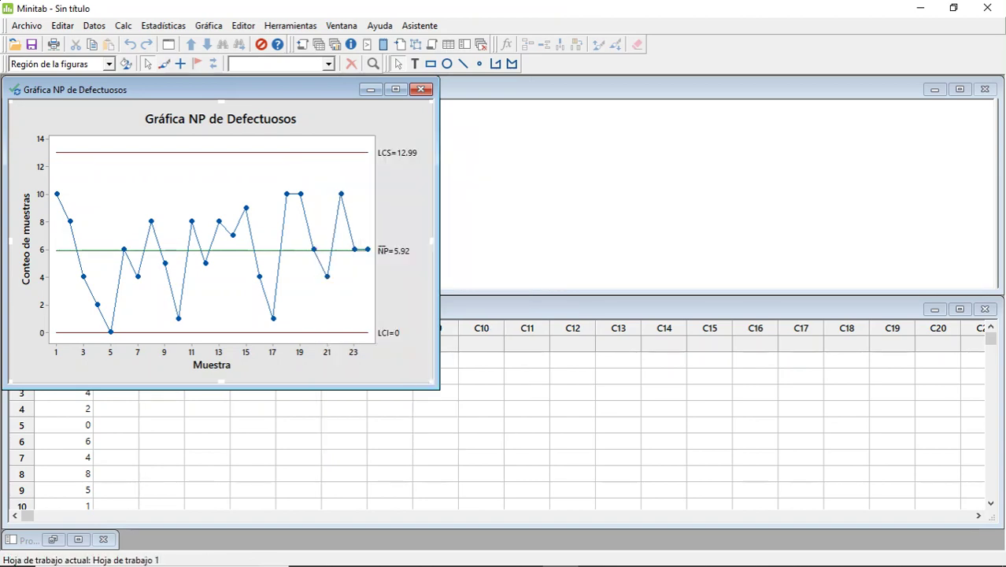
click(596, 562)
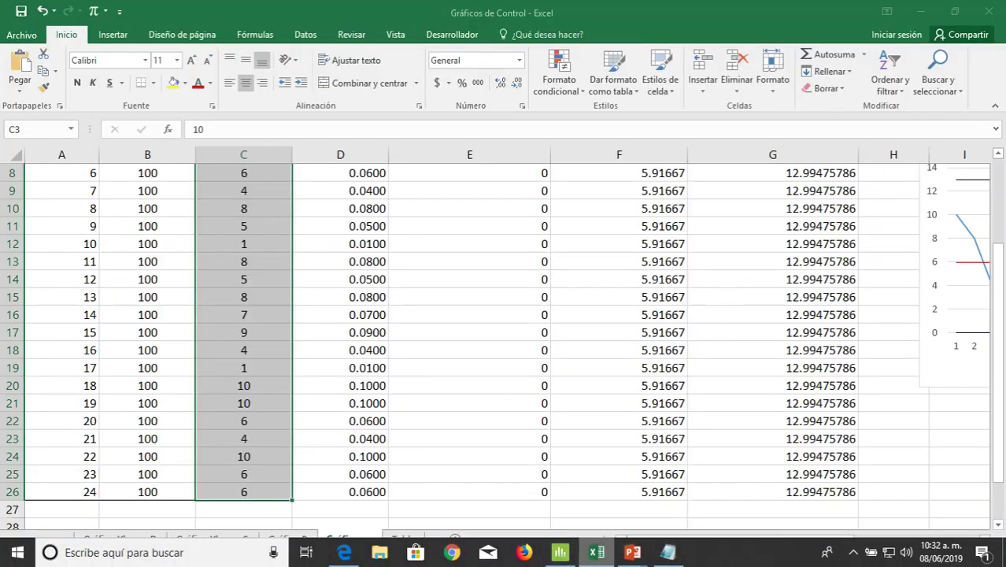
Paste the copied Minitab chart into the Gráfico np sheet and place it directly beside the Excel np chart, starting around row 8.
click(893, 420)
key(Right)
key(Right)
key(Right)
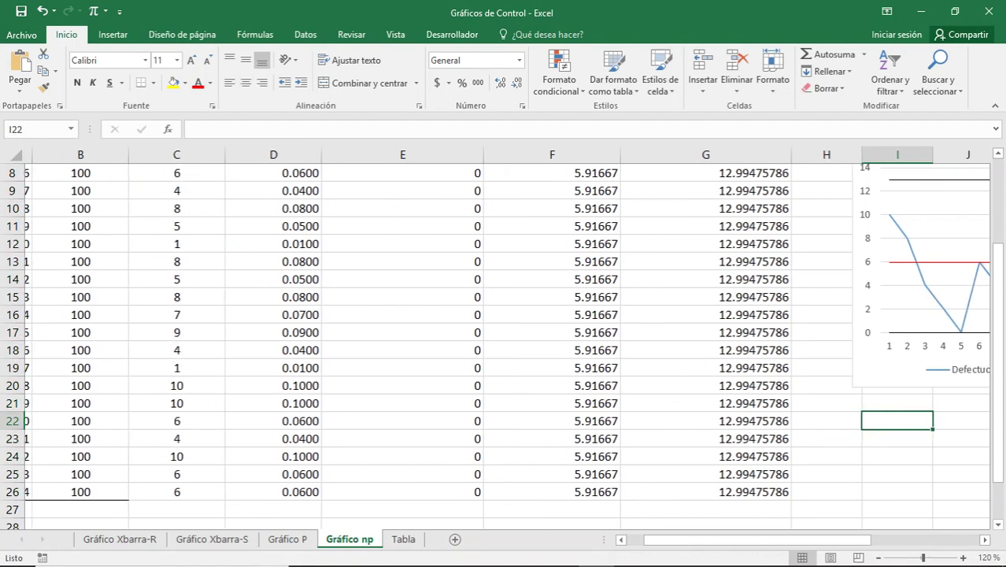
key(Right)
key(Right)
key(Right)
key(Right)
key(Right)
key(Right)
key(Right)
key(Right)
key(Right)
key(Right)
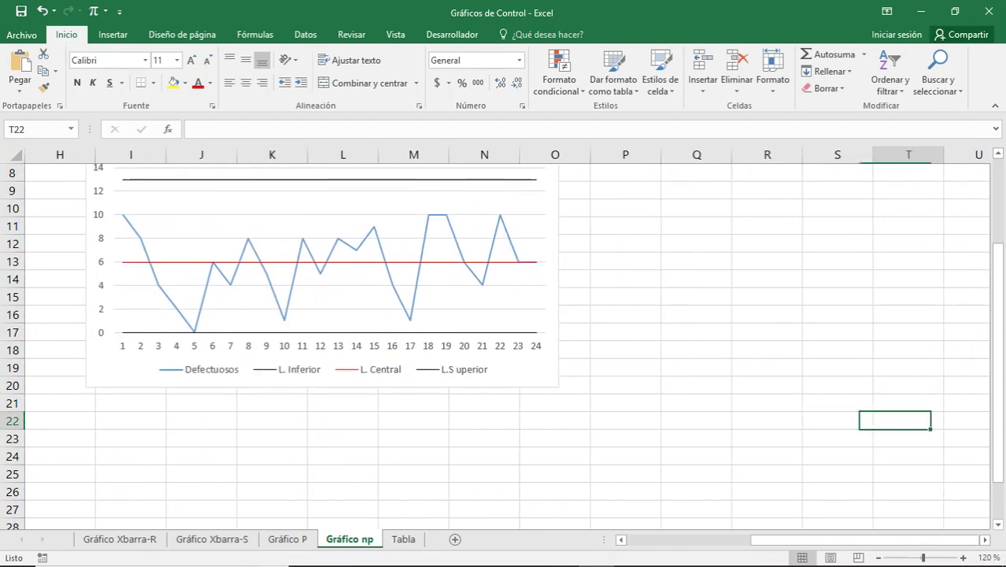
key(ctrl+v)
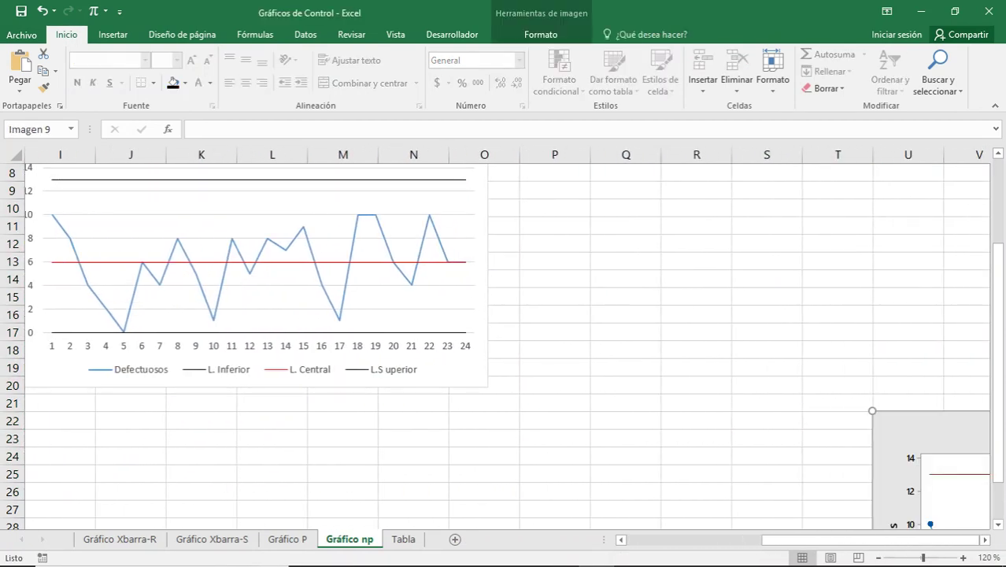
drag(933, 434, 550, 193)
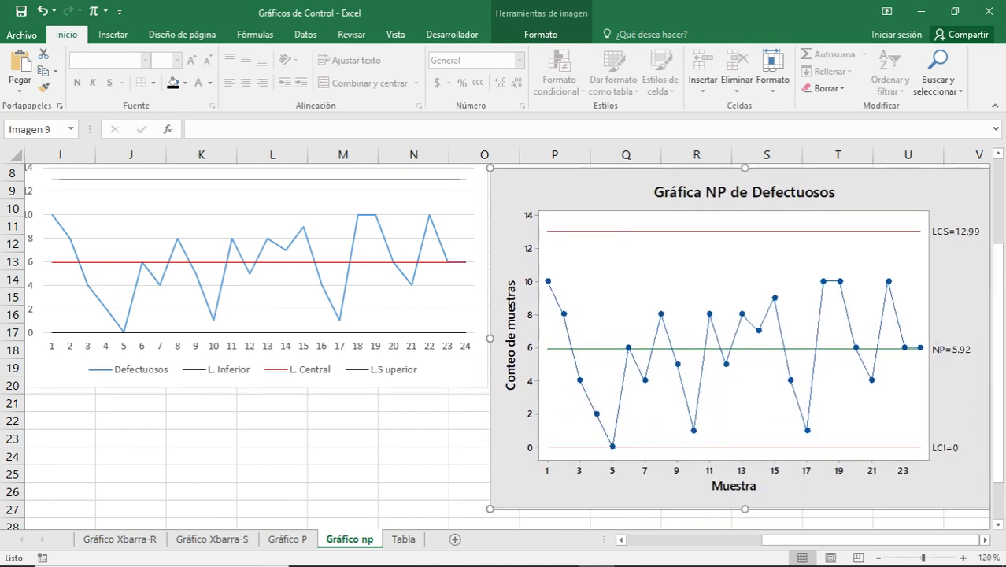